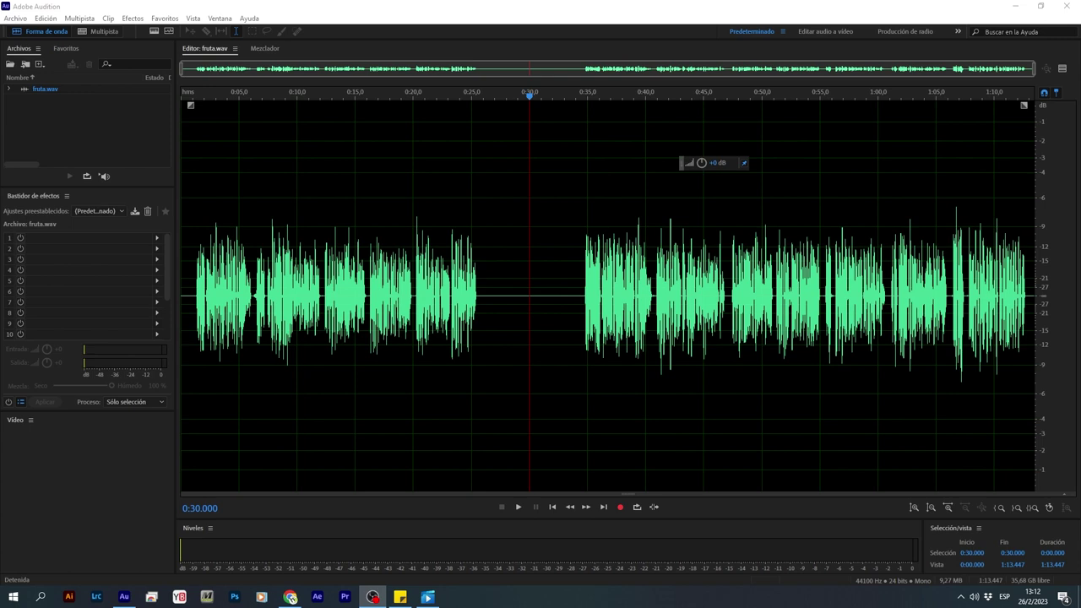
# - Select the entire fruta.wav waveform
pyautogui.click(579, 345)
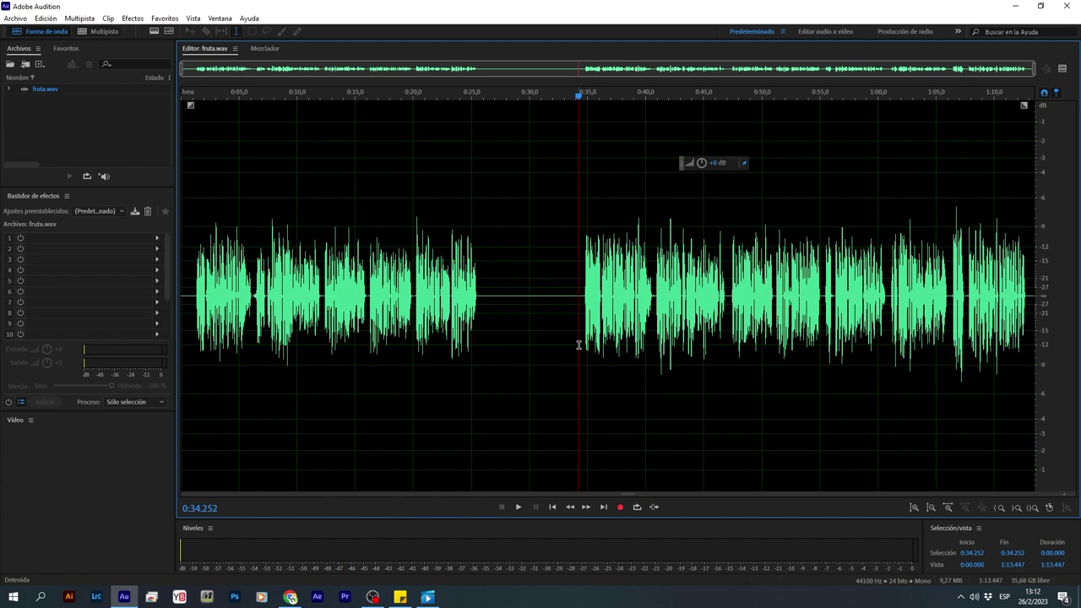
pyautogui.hotkey('ctrl', 'a')
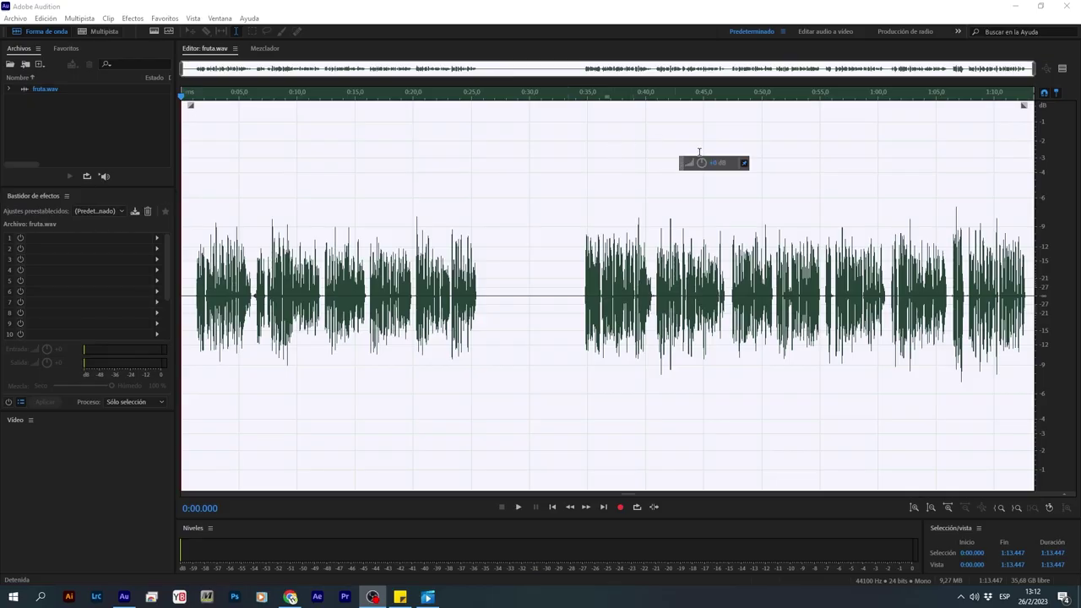
# - Create a new multitrack session named "buss" in the Music folder, at 44100 Hz, 24 bits, stereo mix
pyautogui.click(14, 19)
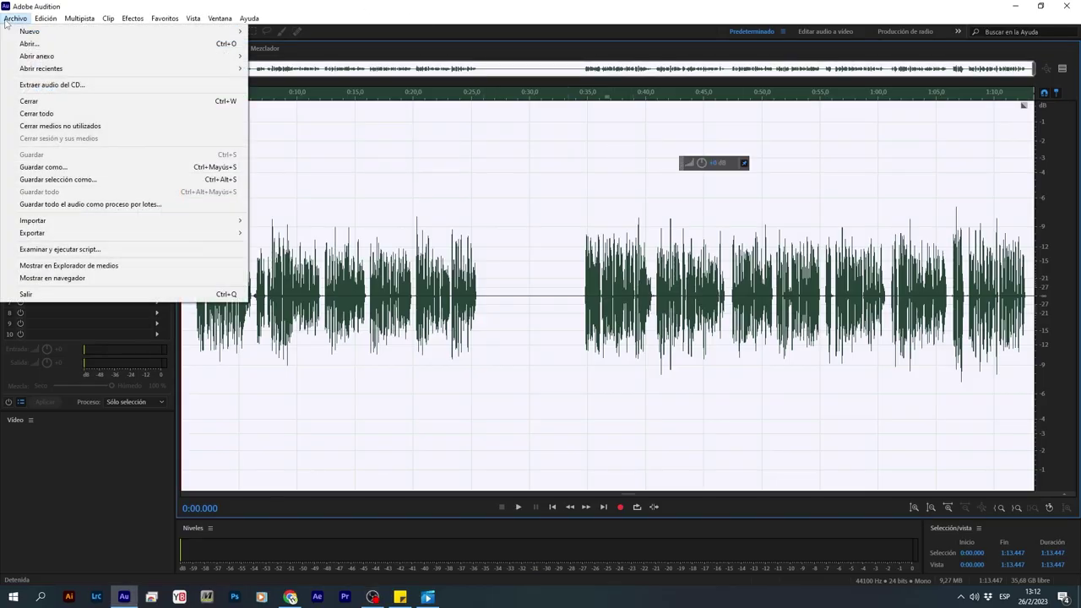
pyautogui.moveTo(29, 32)
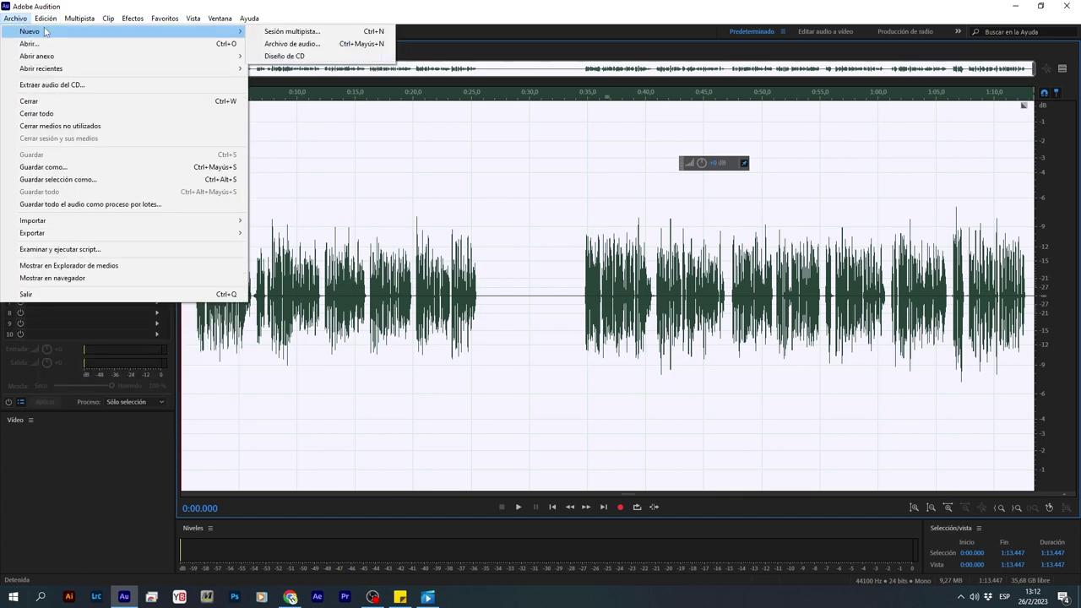
pyautogui.click(318, 34)
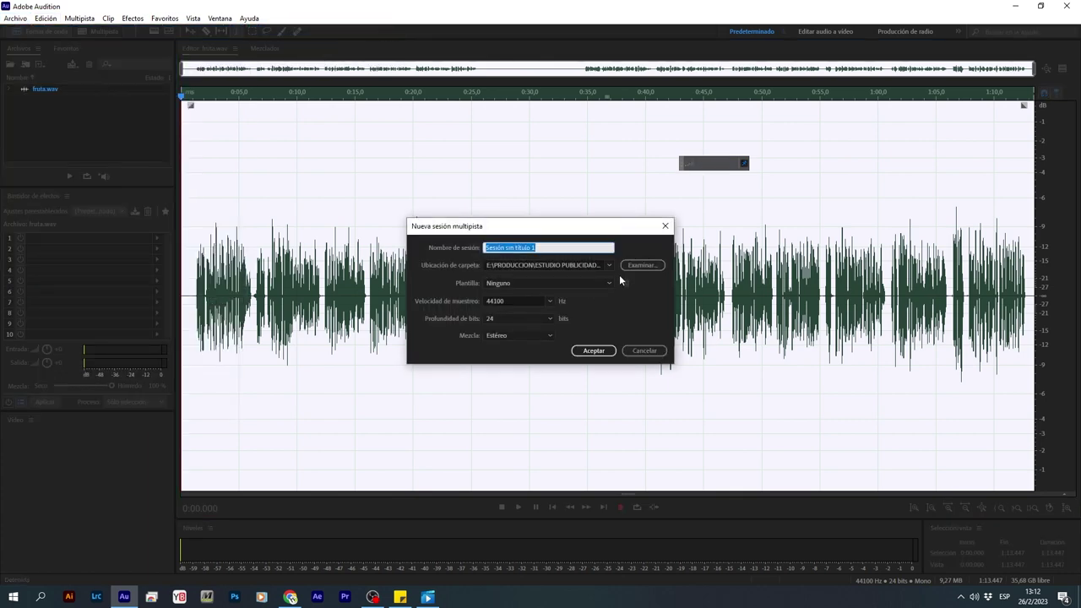
pyautogui.click(612, 264)
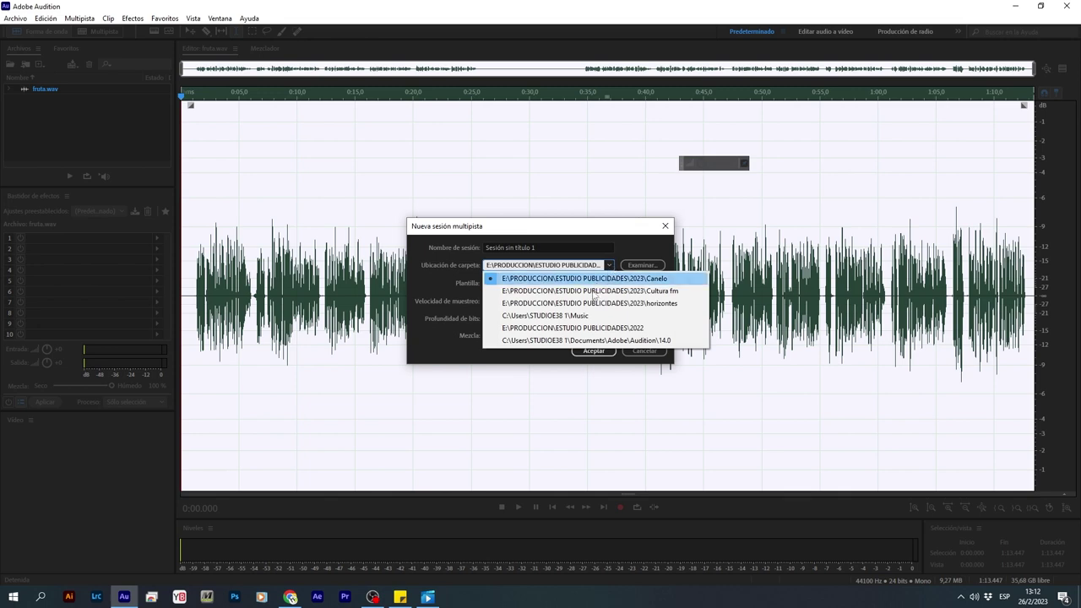
pyautogui.click(540, 314)
pyautogui.moveTo(551, 248); pyautogui.dragTo(476, 247)
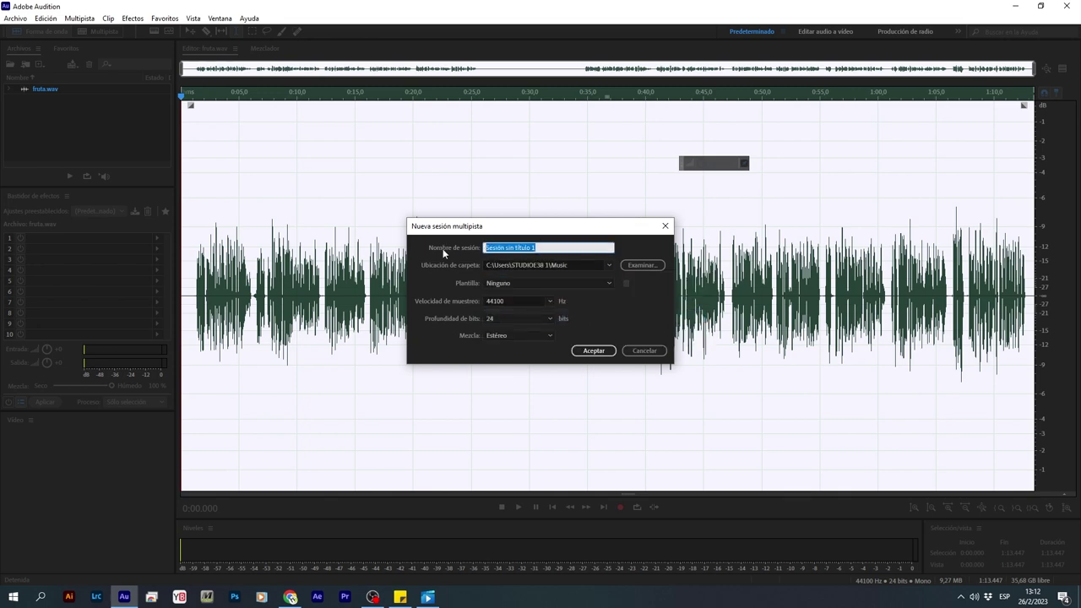
pyautogui.write('buss')
pyautogui.click(590, 350)
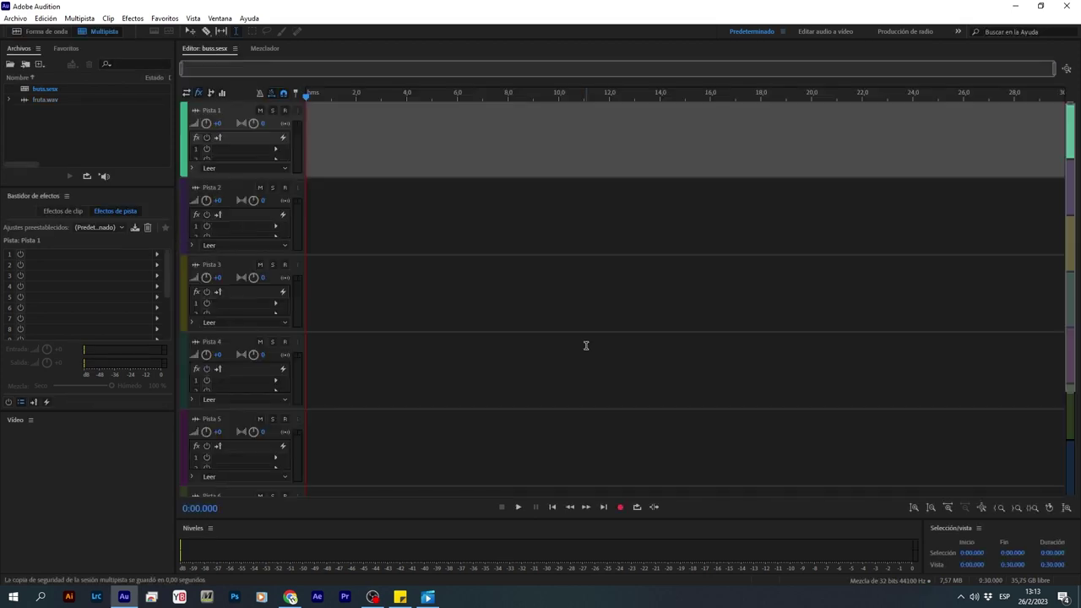
# - Place fruta.wav at the start of Pista 1 and listen to parts of its first and second voice sections
pyautogui.moveTo(42, 98); pyautogui.dragTo(313, 139)
pyautogui.click(334, 188)
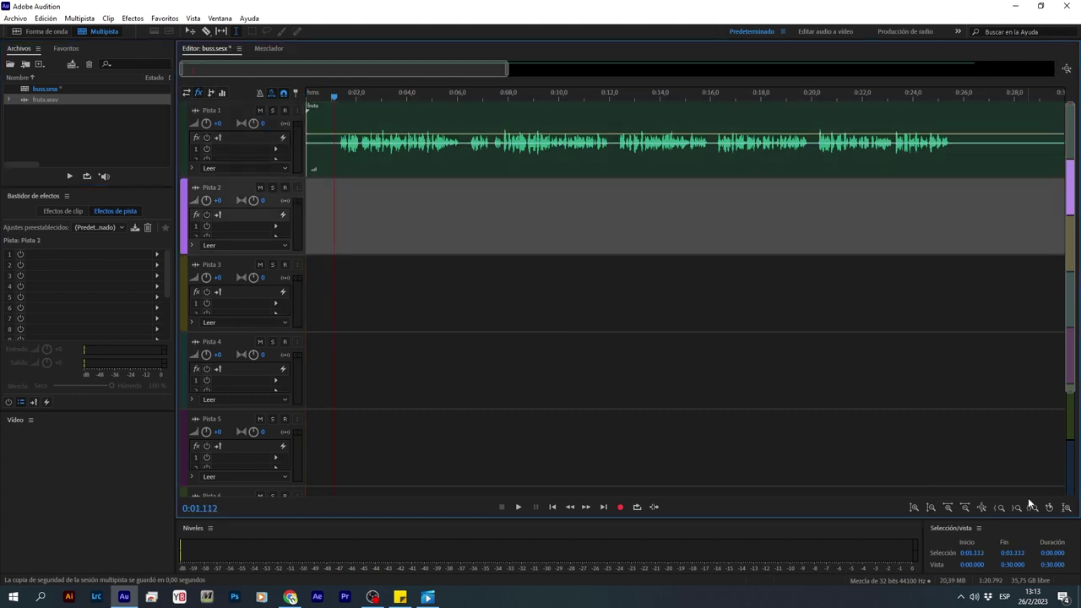
pyautogui.press('space')
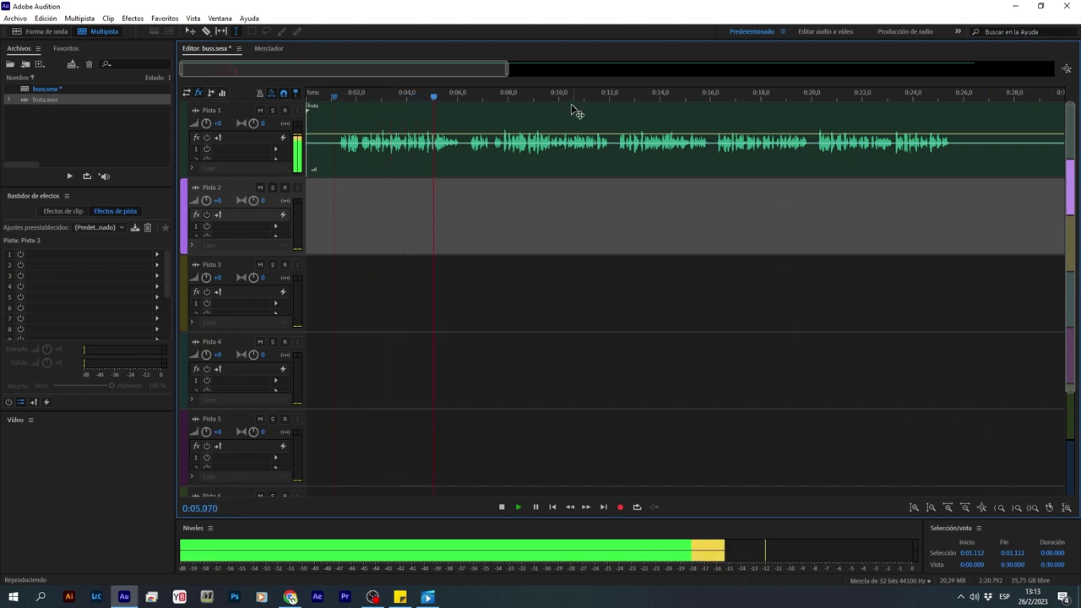
pyautogui.scroll(-3, 573, 93)
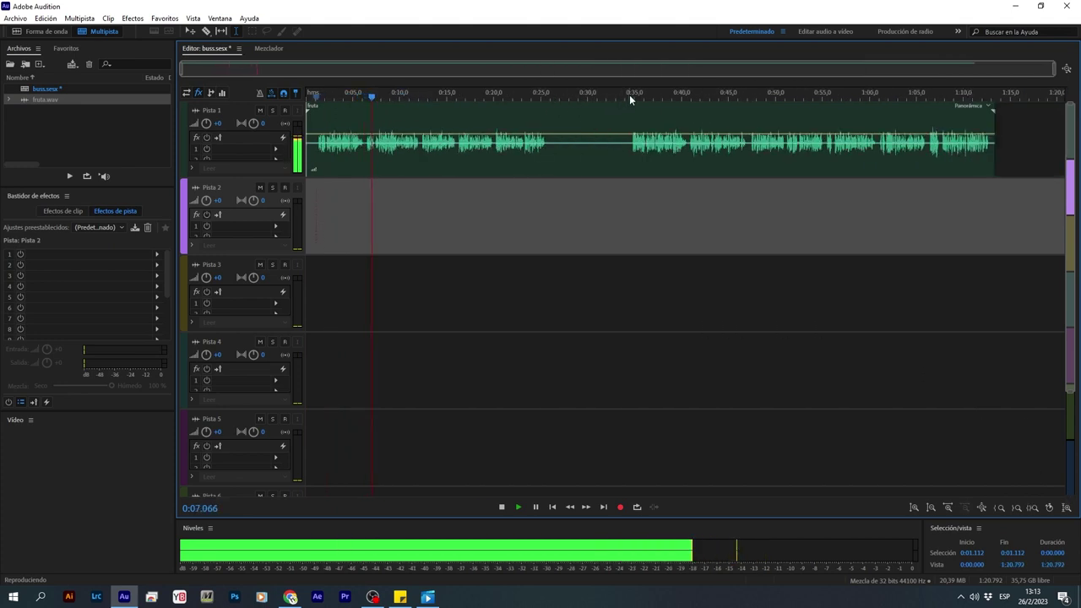
pyautogui.click(630, 94)
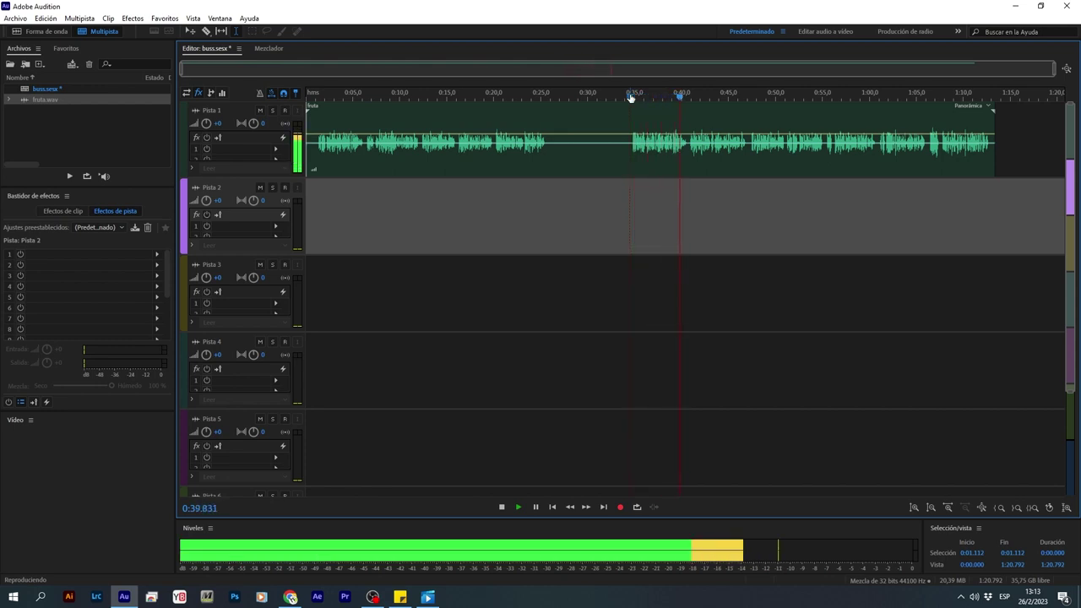
pyautogui.press('space')
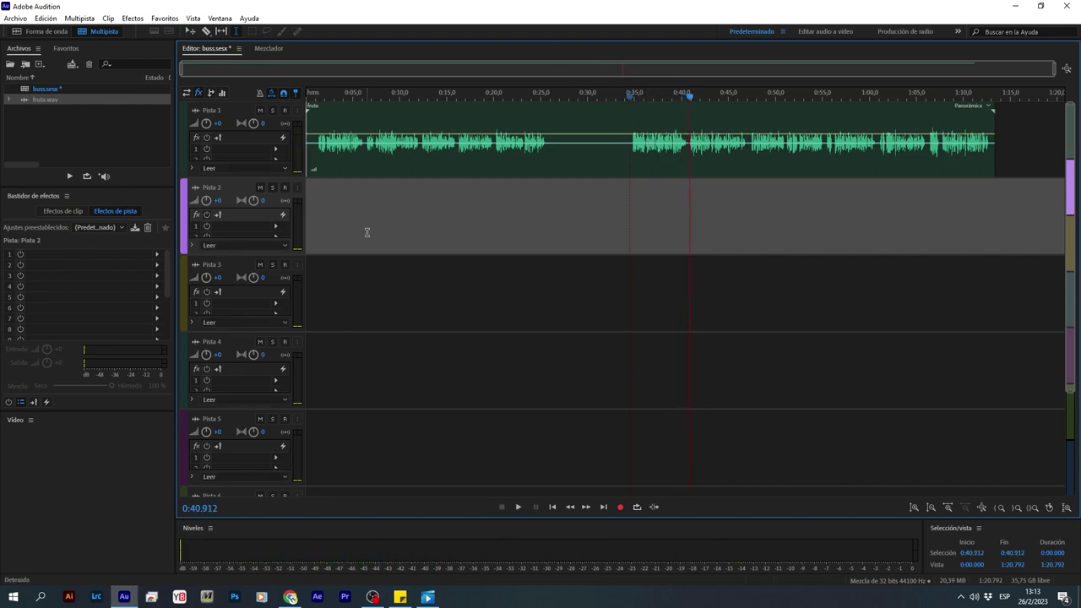
# - Duplicate the fruta clip onto Pista 2 and align both clips at the start of the session
pyautogui.moveTo(340, 112); pyautogui.dragTo(326, 194)
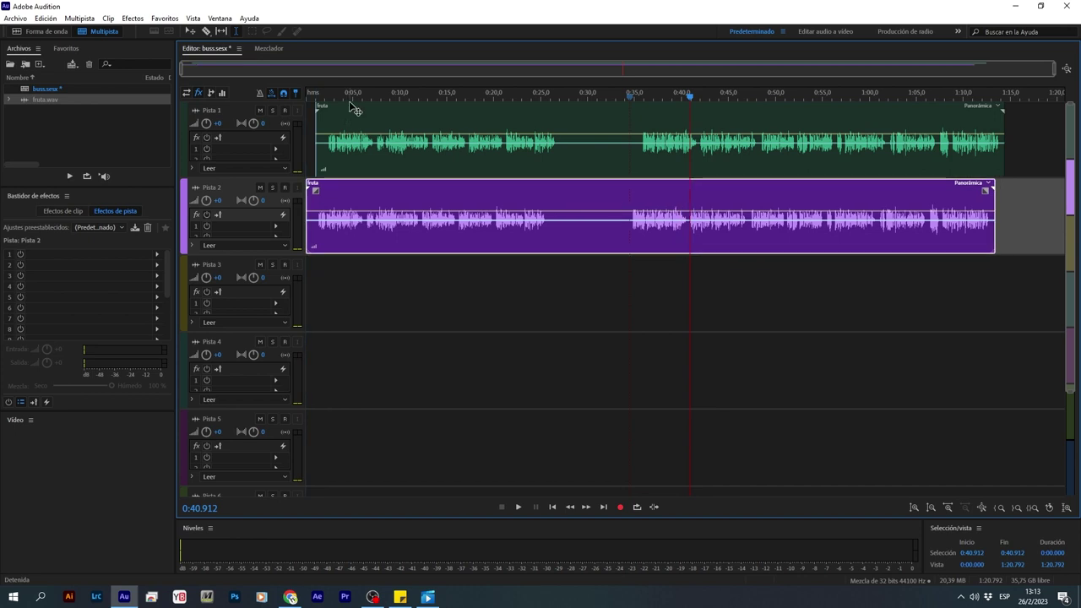
pyautogui.moveTo(355, 106); pyautogui.dragTo(314, 102)
pyautogui.click(312, 102)
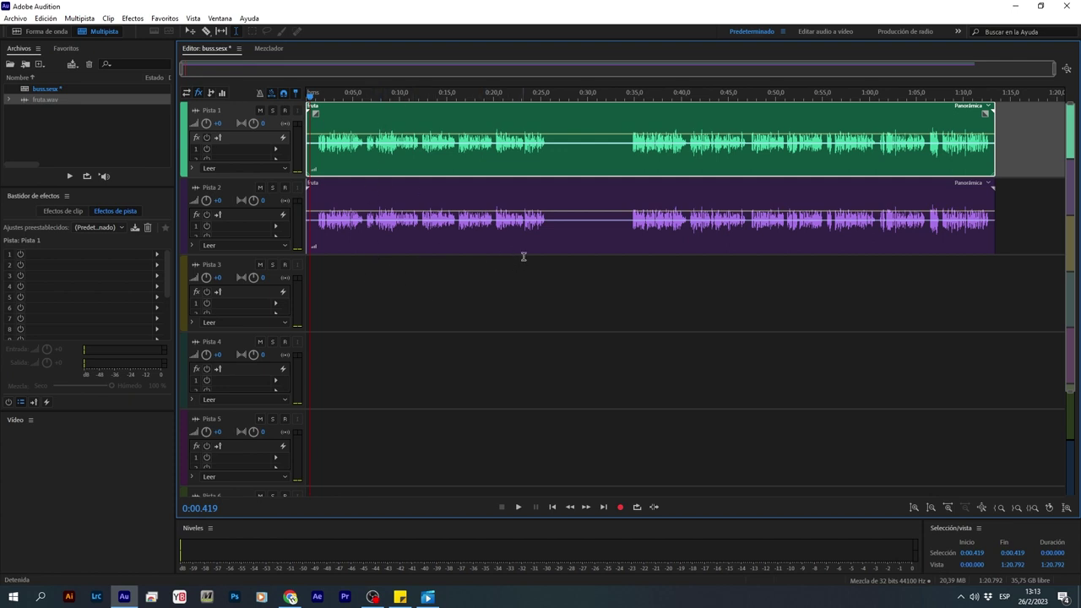
# - Play the session while muting and unmuting Pista 2 to compare one voice track against both together
pyautogui.click(259, 188)
pyautogui.press('space')
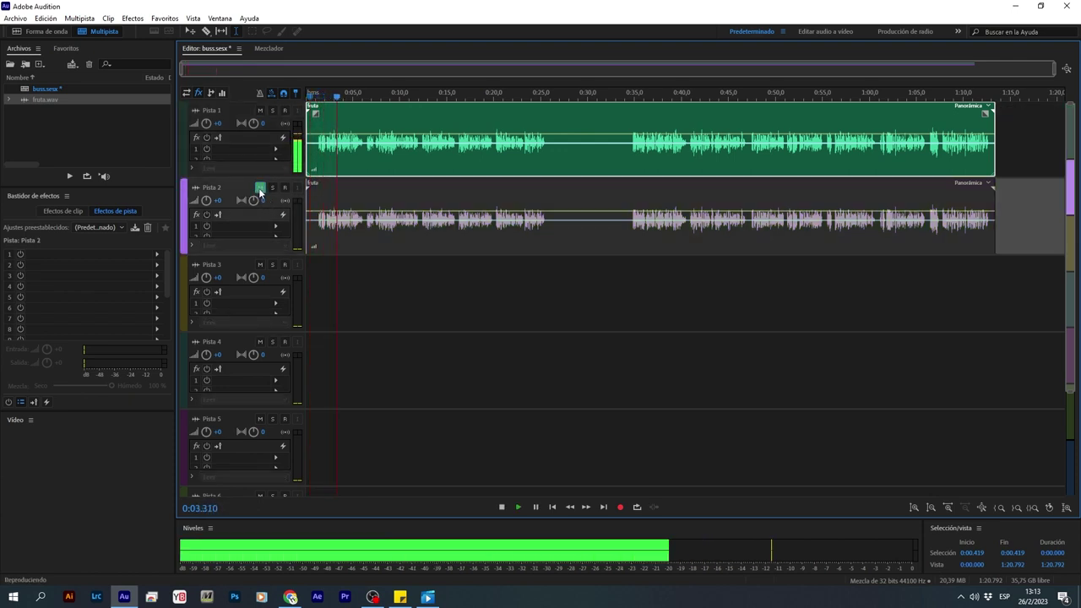
pyautogui.click(260, 188)
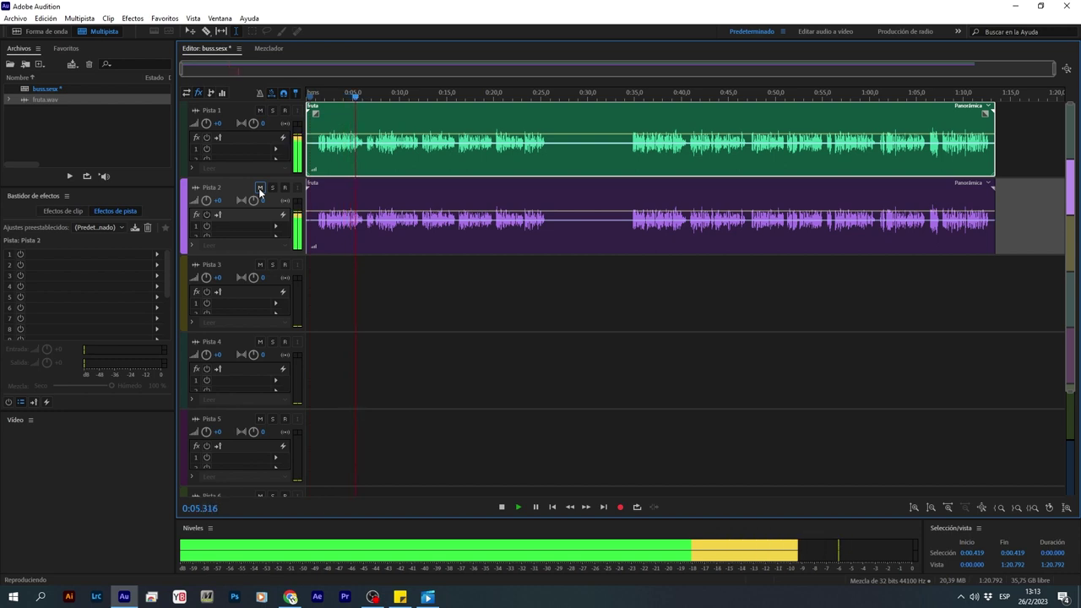
pyautogui.click(259, 188)
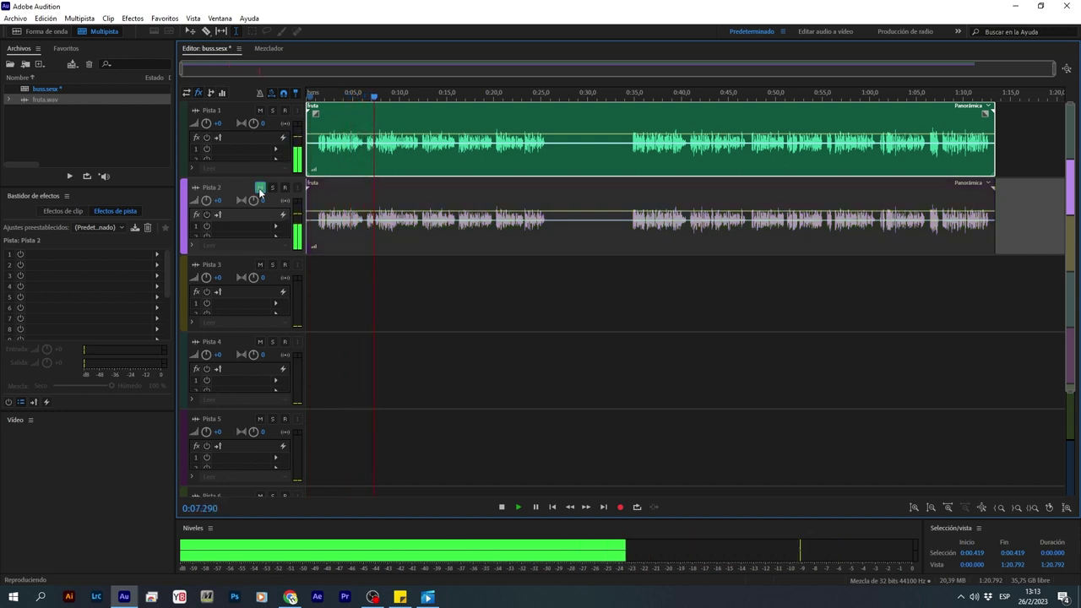
pyautogui.click(259, 188)
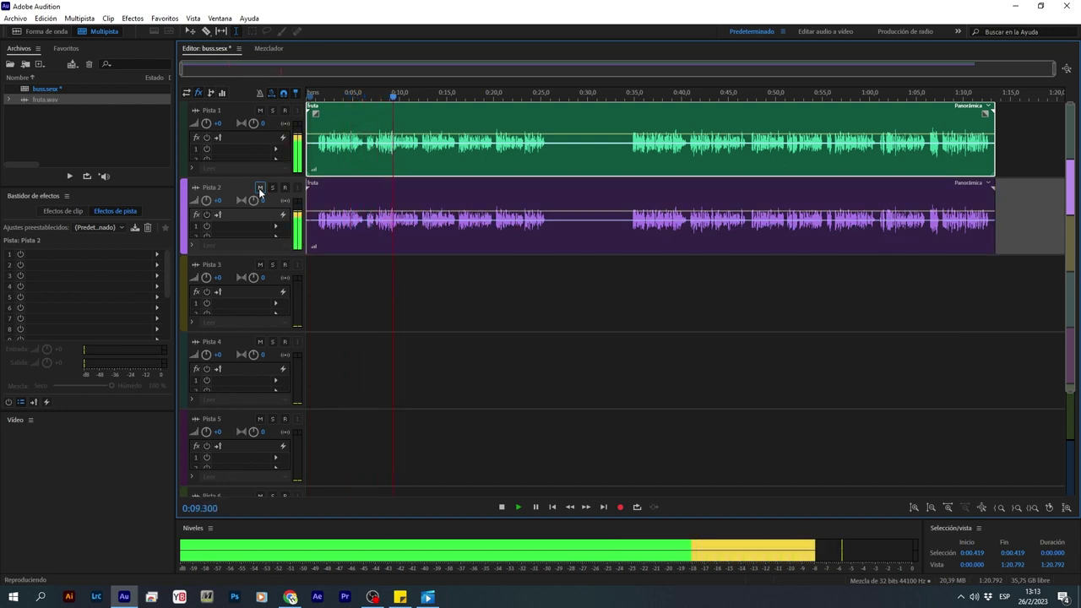
pyautogui.press('space')
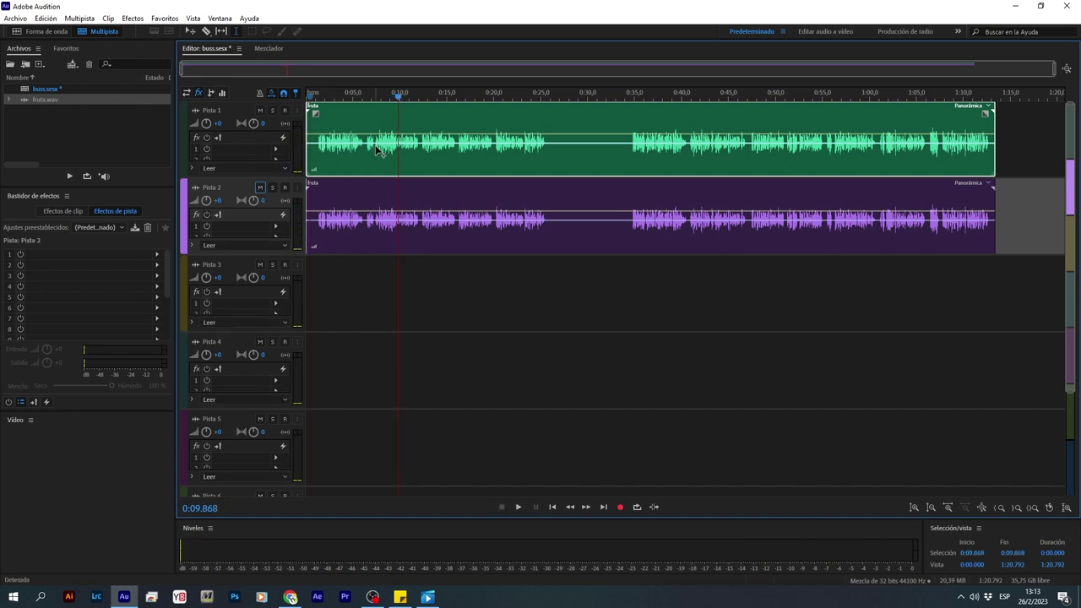
# - Review the effects rack presets for the Pista 1 clip in the waveform editor and return to the multitrack session
pyautogui.doubleClick(357, 165)
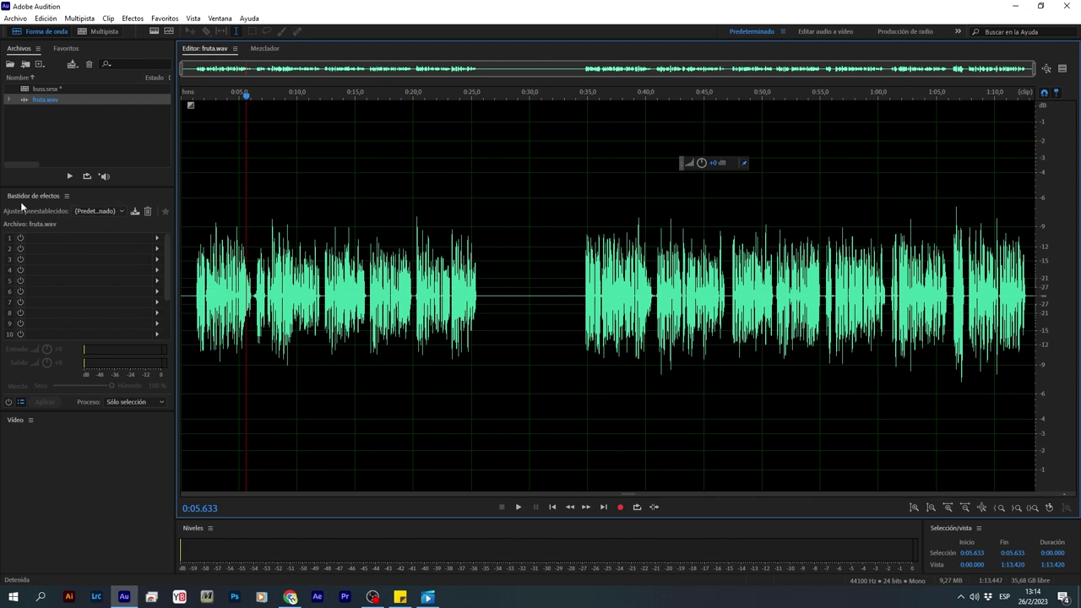
pyautogui.click(120, 212)
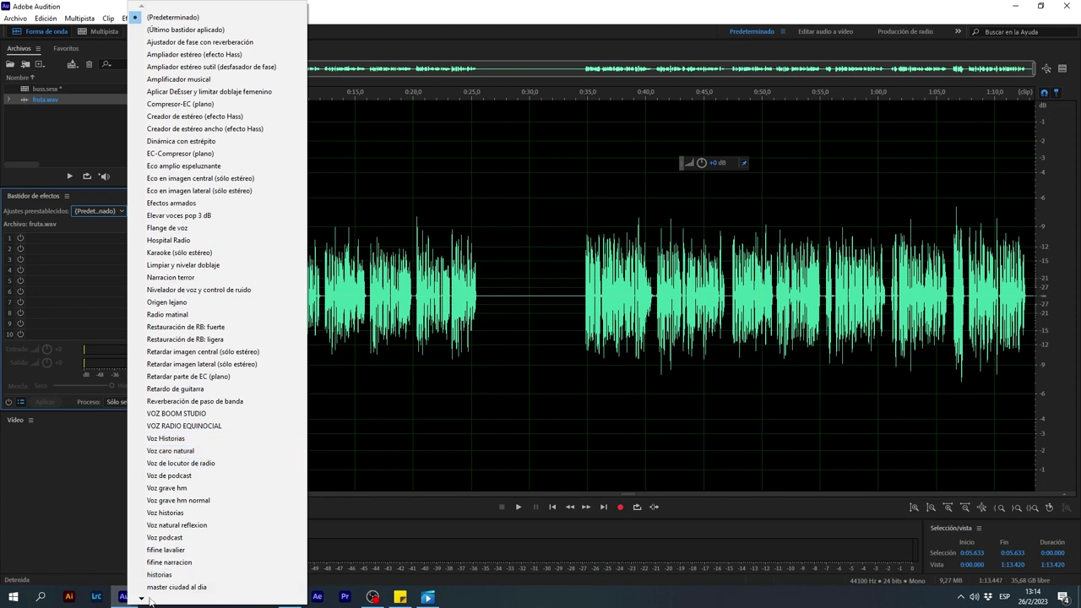
pyautogui.moveTo(149, 600)
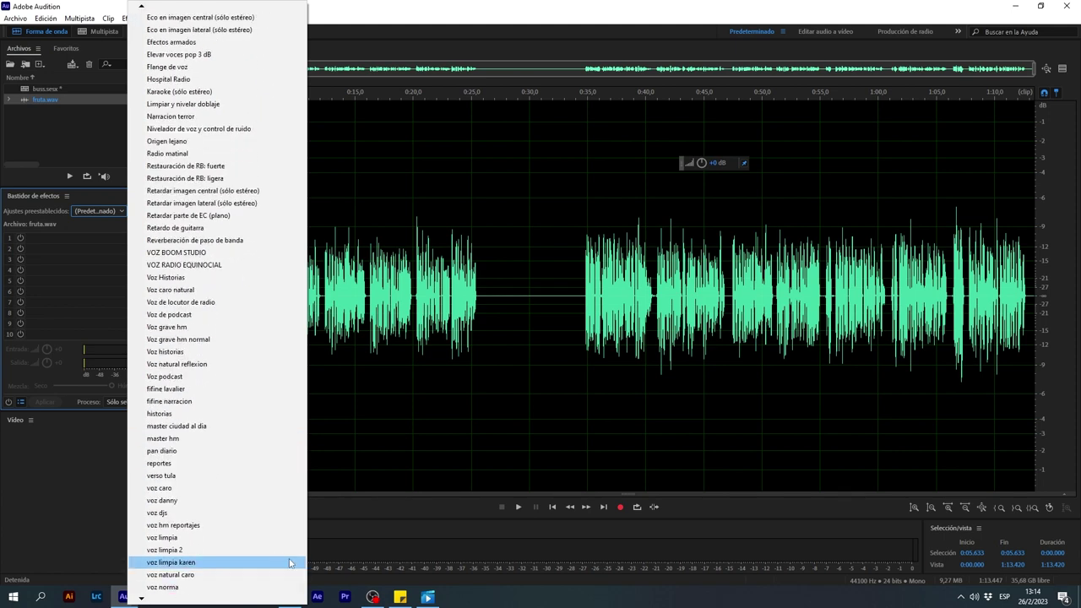
pyautogui.click(523, 383)
pyautogui.click(523, 381)
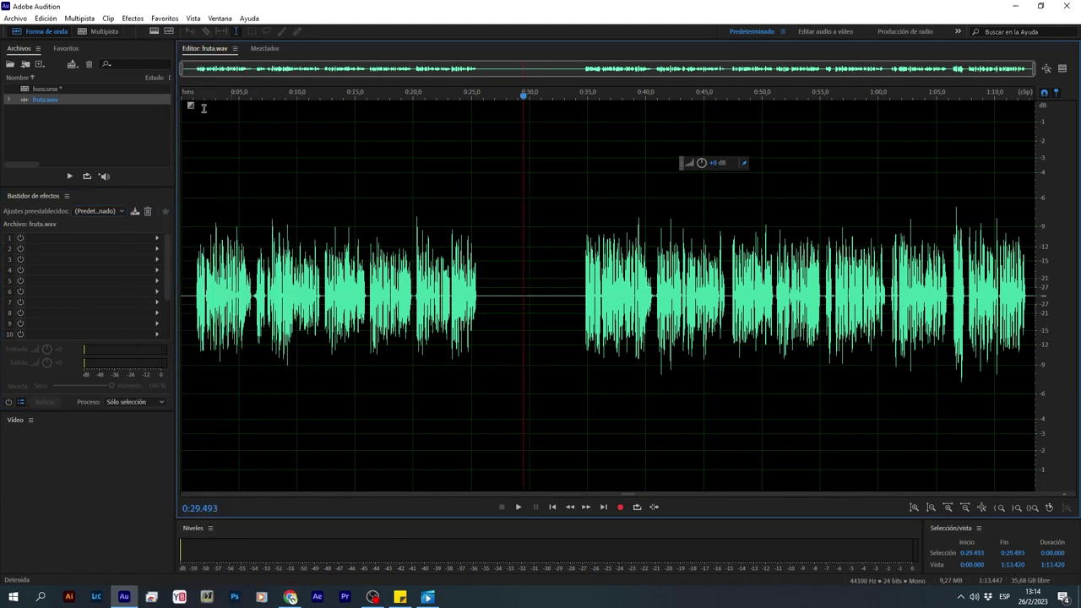
pyautogui.click(106, 34)
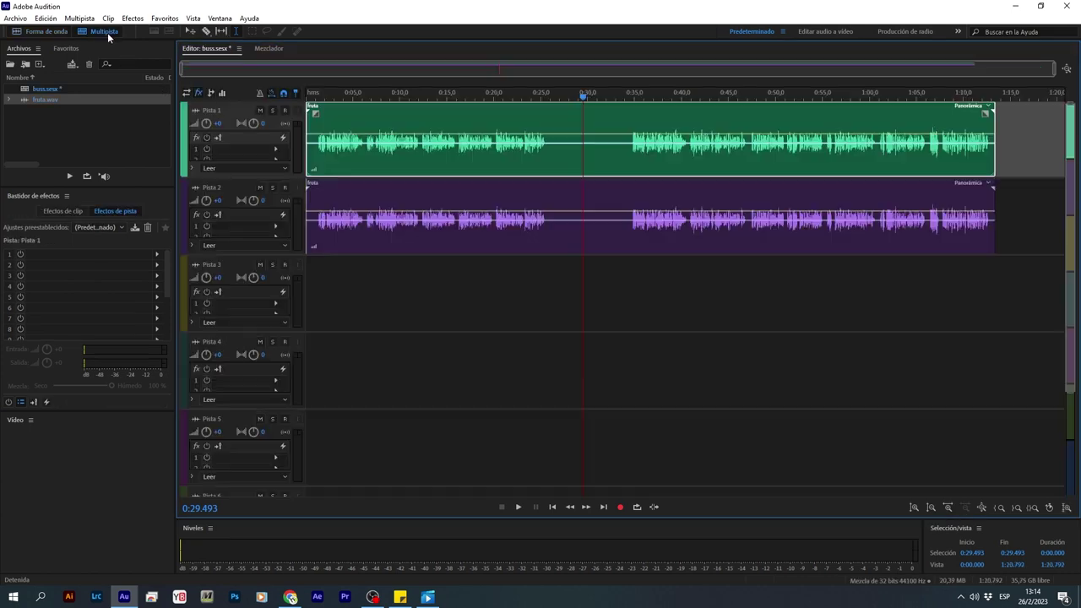
# - Look at the tracks' inputs and outputs, including Pista 1's input options, and return to the track effects view
pyautogui.click(316, 267)
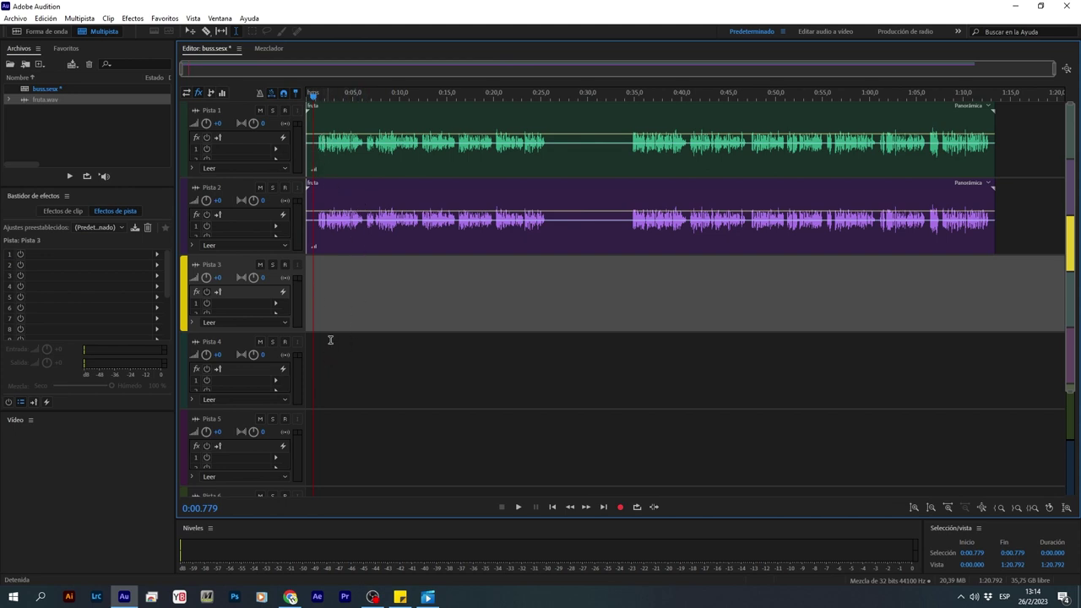
pyautogui.click(188, 95)
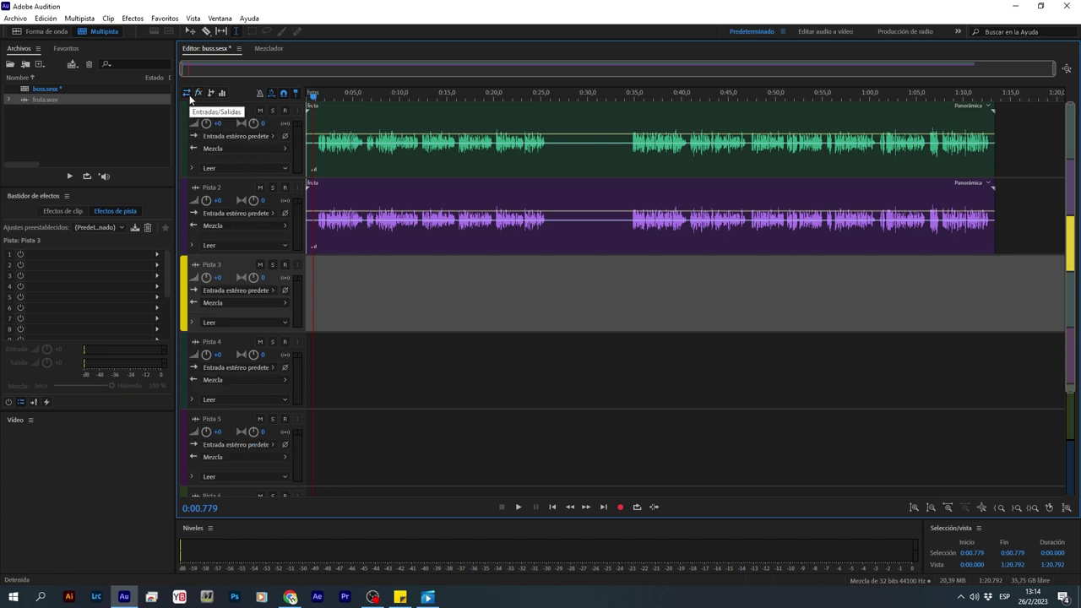
pyautogui.click(272, 136)
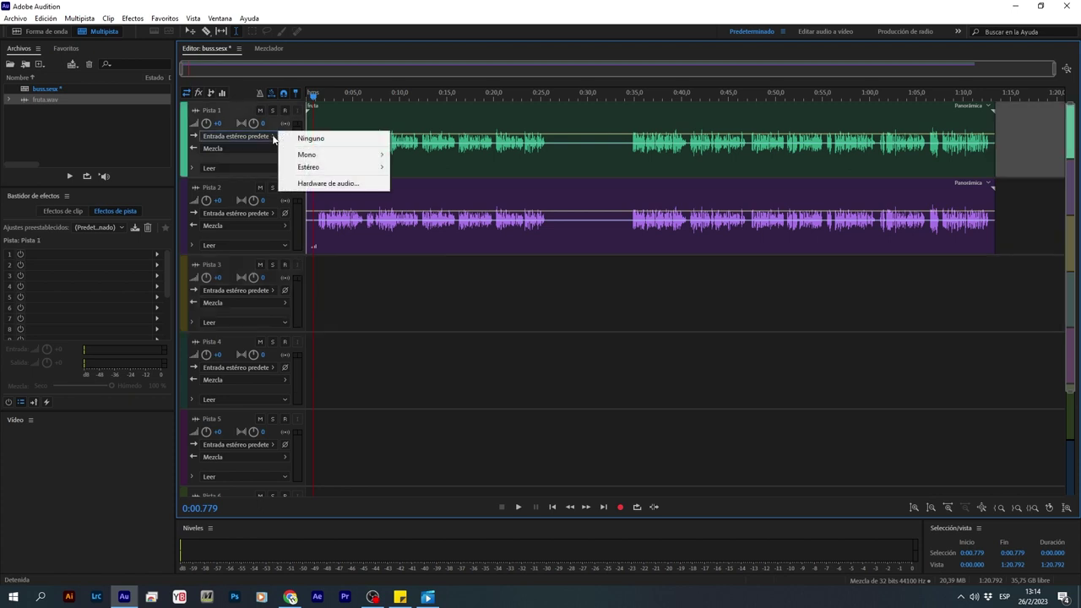
pyautogui.click(404, 24)
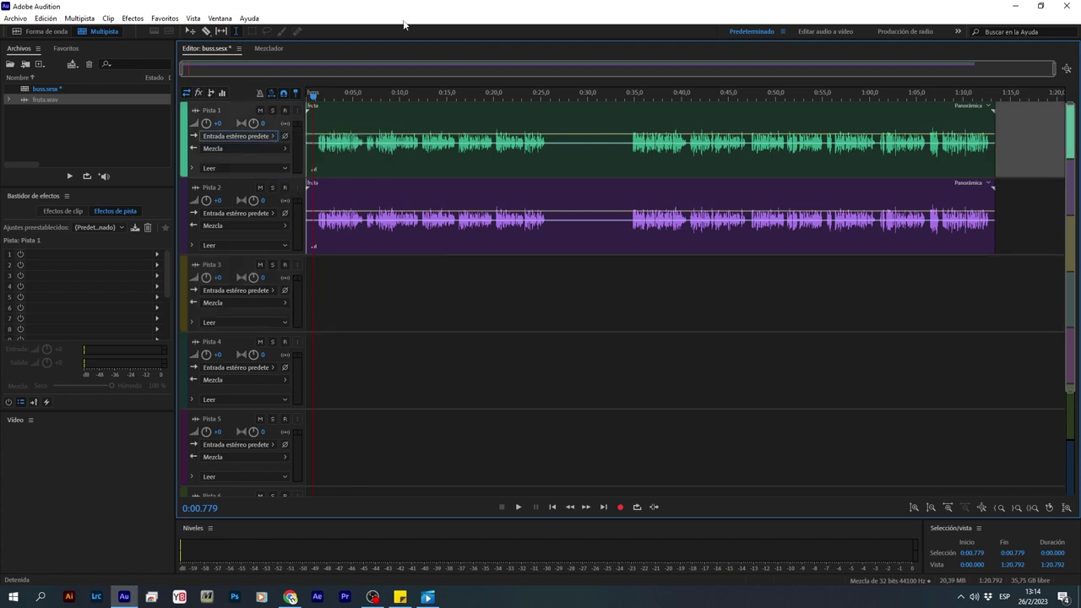
pyautogui.click(198, 92)
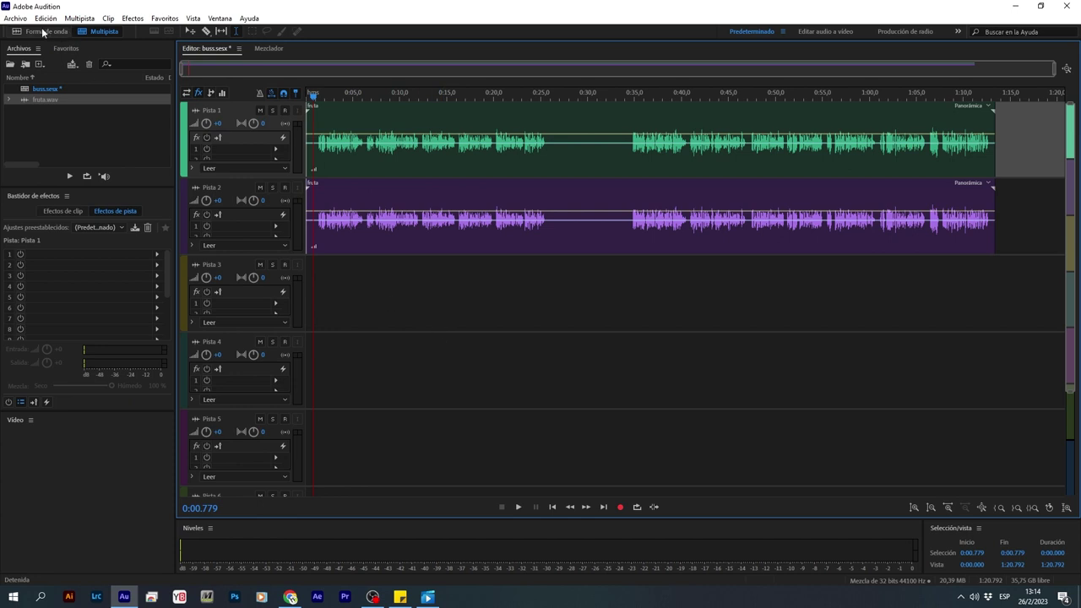
# - Add a stereo bus track and move it directly below Pista 2
pyautogui.click(75, 18)
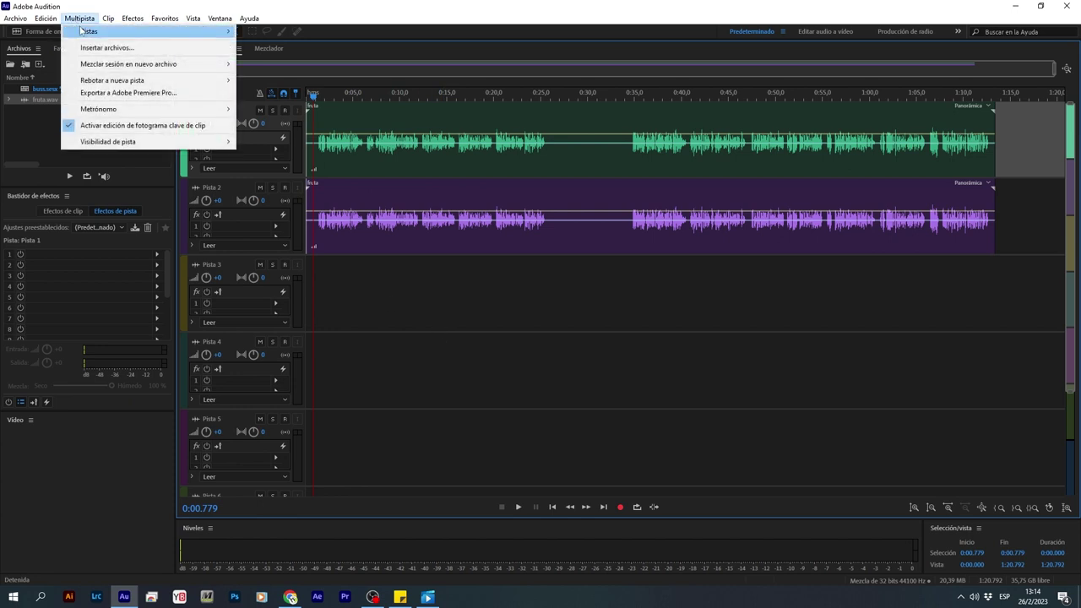
pyautogui.moveTo(85, 34)
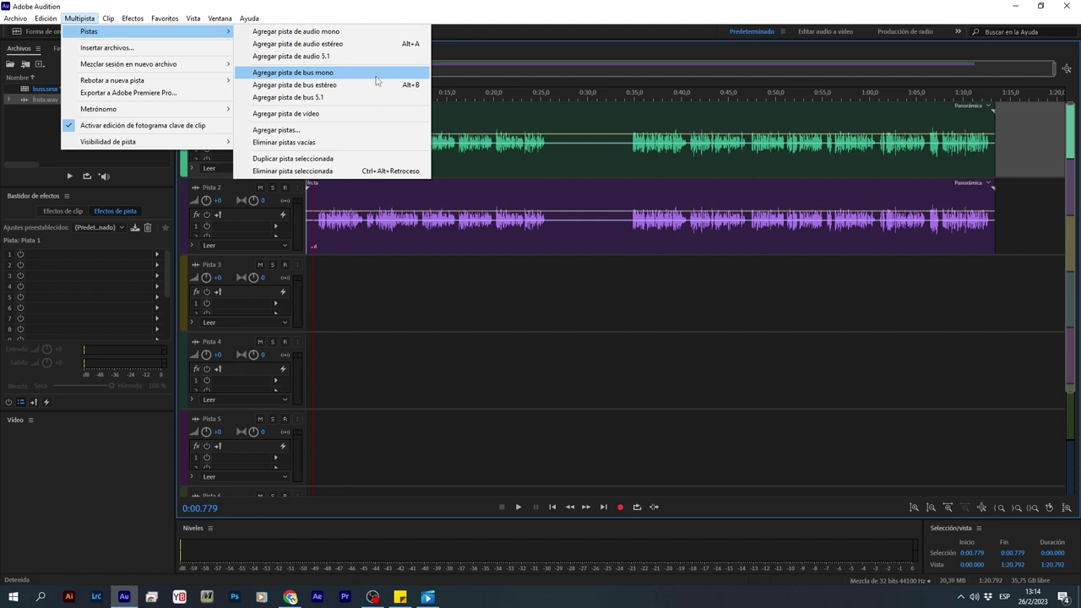
pyautogui.click(335, 87)
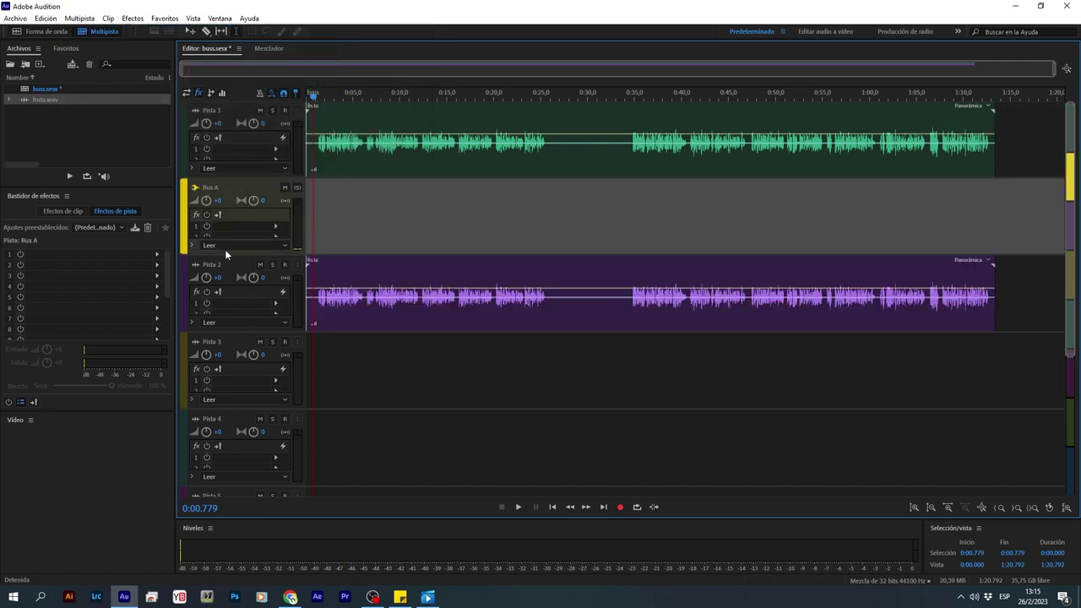
pyautogui.moveTo(193, 191); pyautogui.dragTo(207, 322)
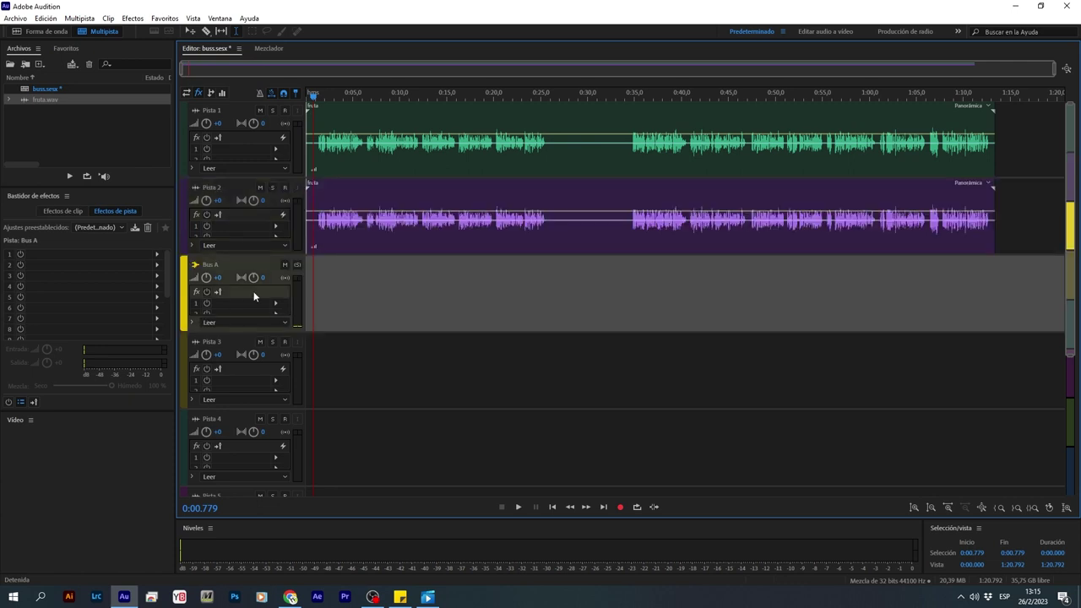
# - Change the Bus A track colour to the predefined orange
pyautogui.click(184, 273)
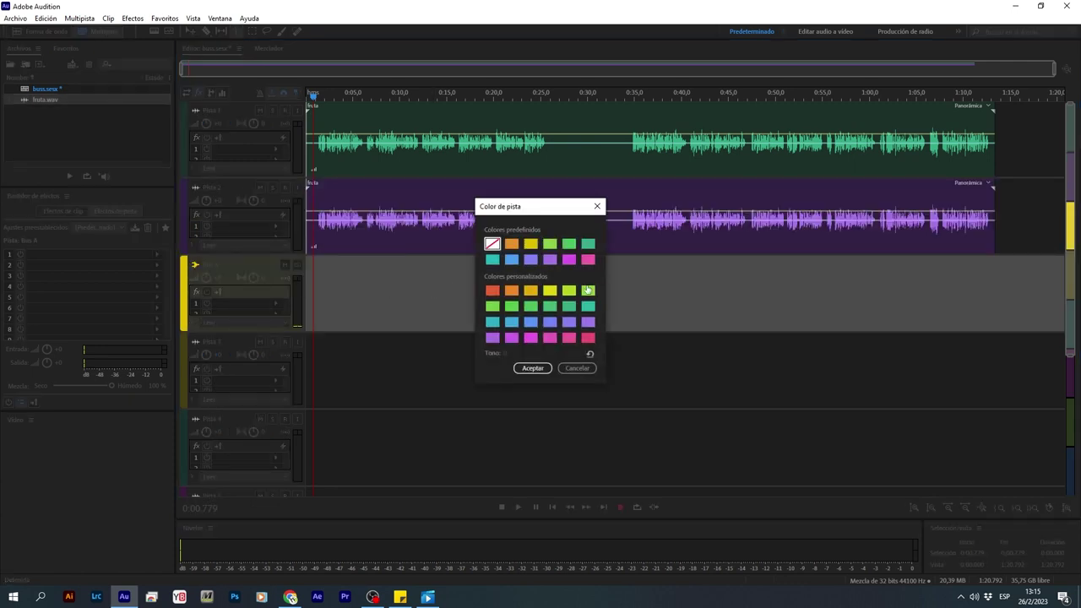
pyautogui.click(511, 245)
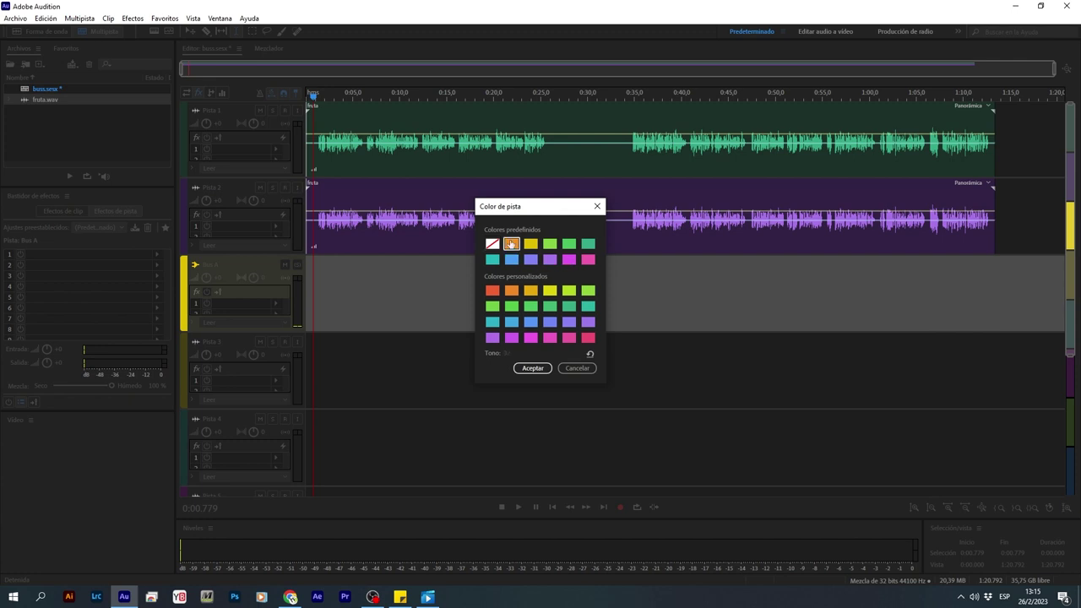
pyautogui.click(533, 369)
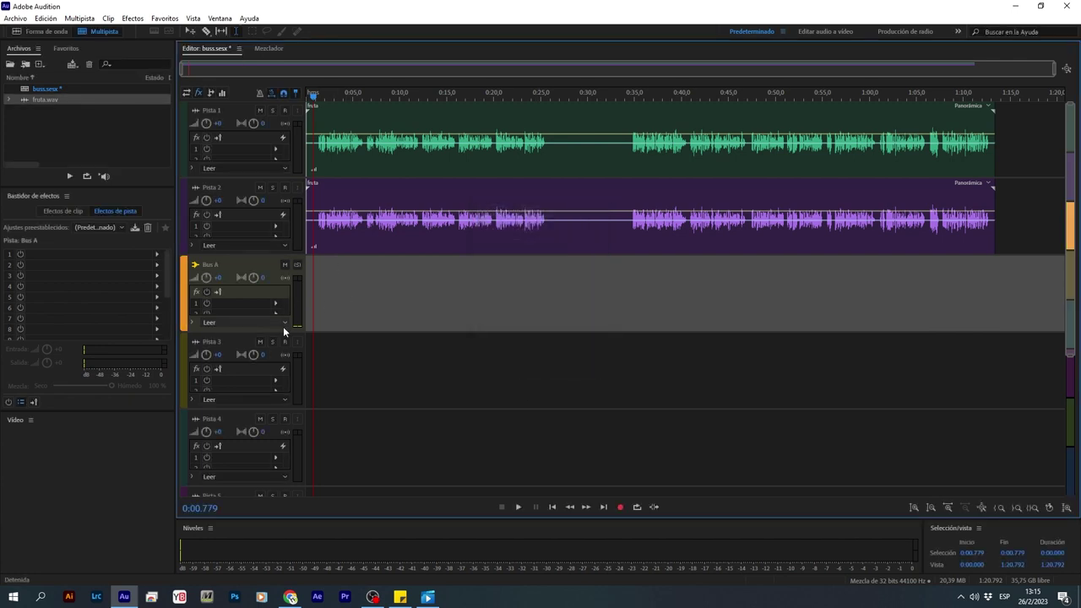
# - Increase the heights of the Bus A, Pista 2 and Pista 1 tracks and save the session
pyautogui.moveTo(284, 331); pyautogui.dragTo(285, 406)
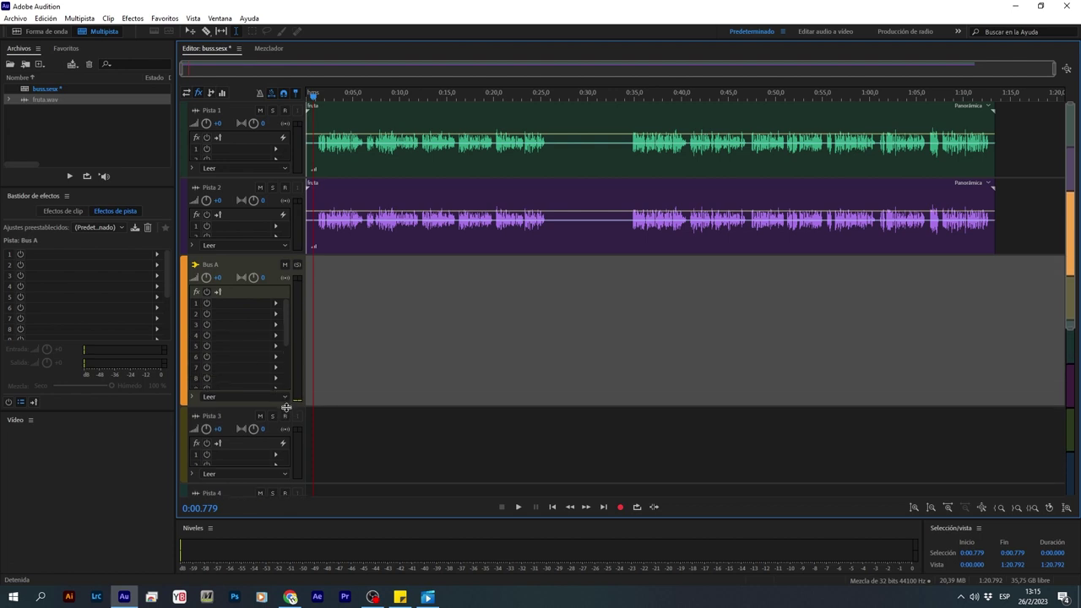
pyautogui.click(289, 251)
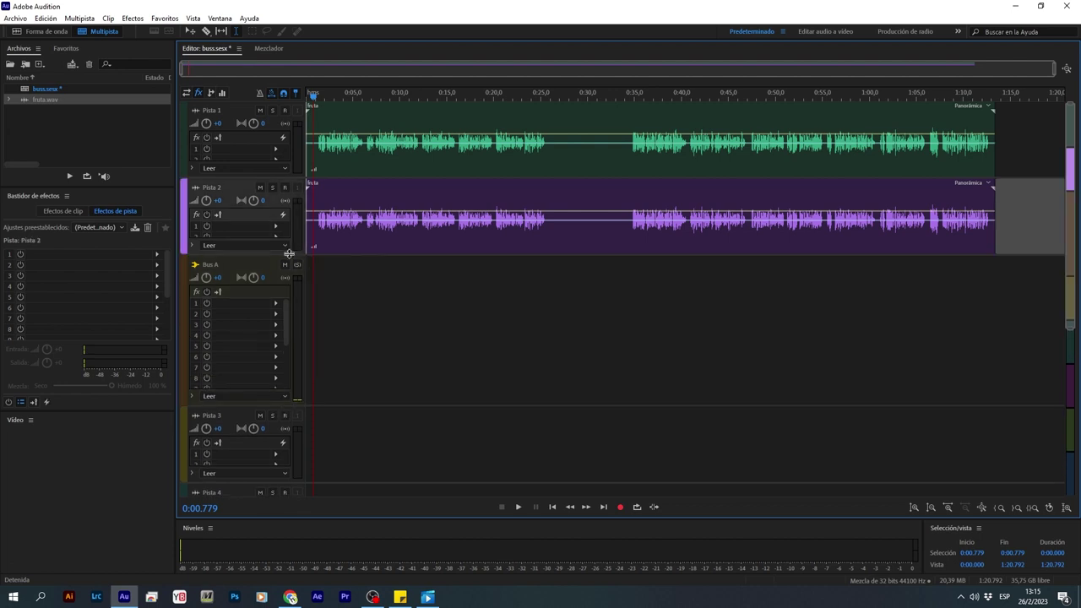
pyautogui.moveTo(289, 252); pyautogui.dragTo(289, 288)
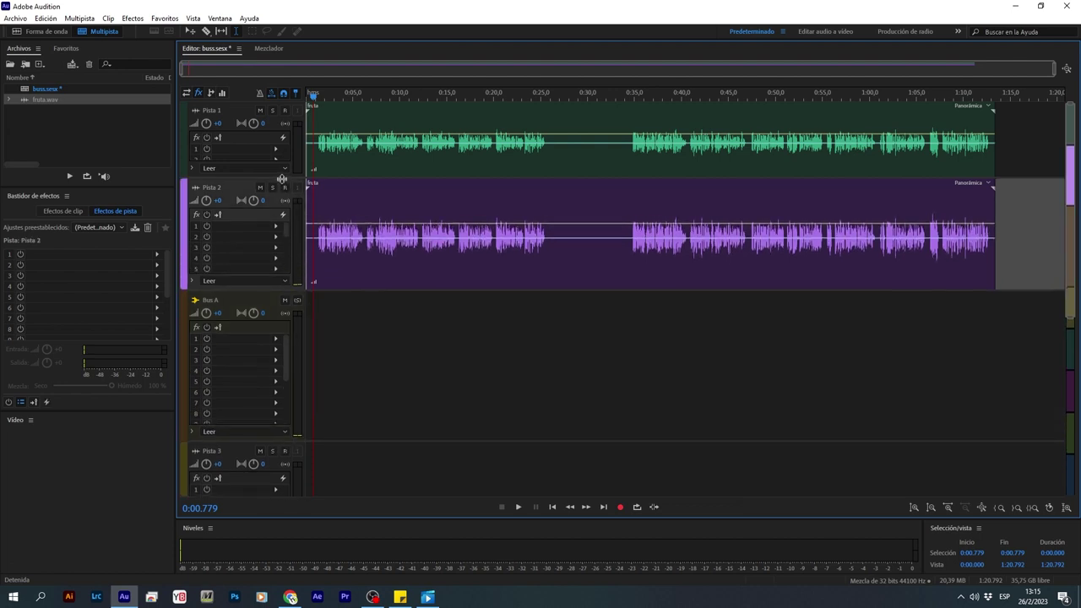
pyautogui.moveTo(283, 179); pyautogui.dragTo(295, 226)
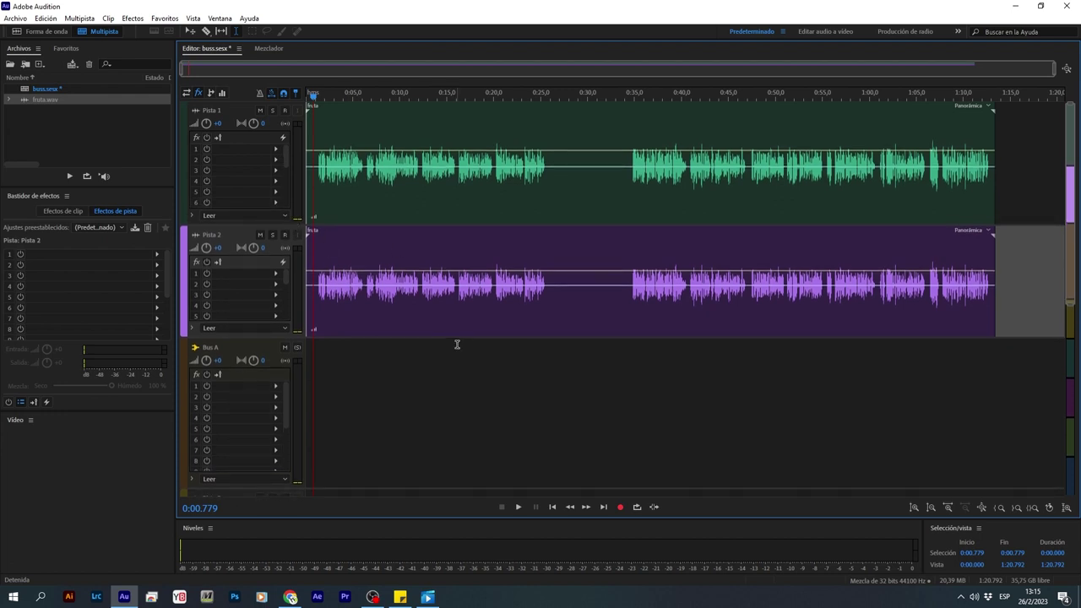
pyautogui.click(389, 424)
pyautogui.hotkey('ctrl', 's')
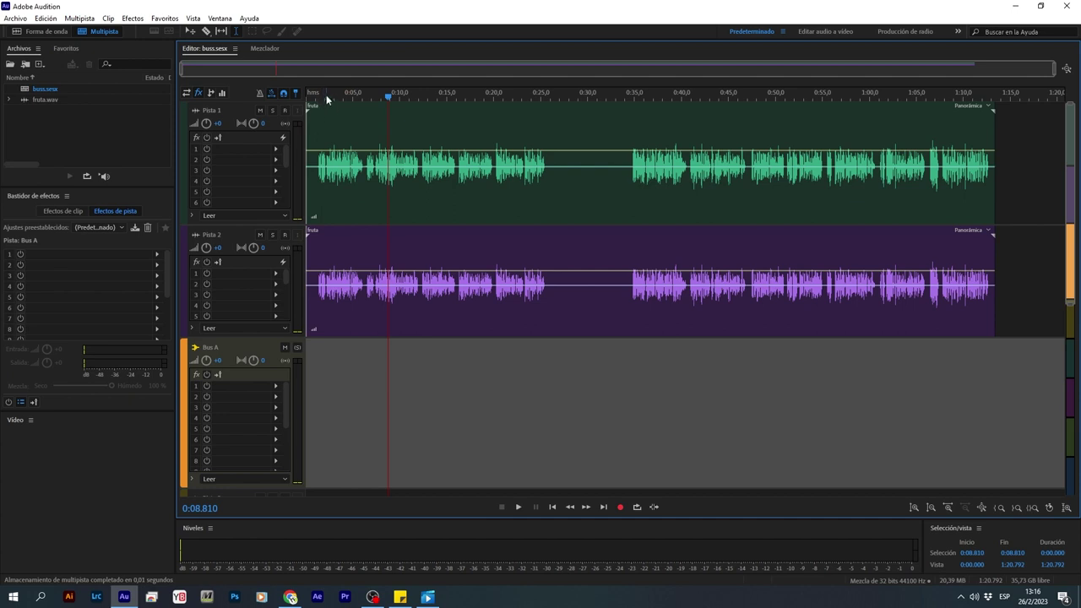
# - Rename Pista 1 as izq and pan it left to L99,7
pyautogui.moveTo(326, 94); pyautogui.dragTo(303, 98)
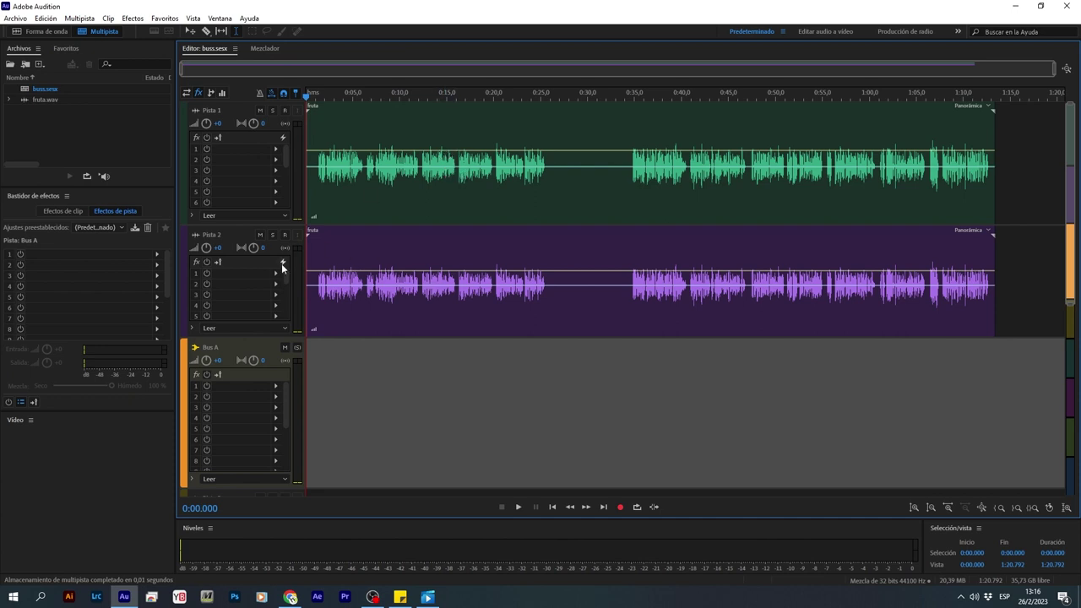
pyautogui.click(335, 300)
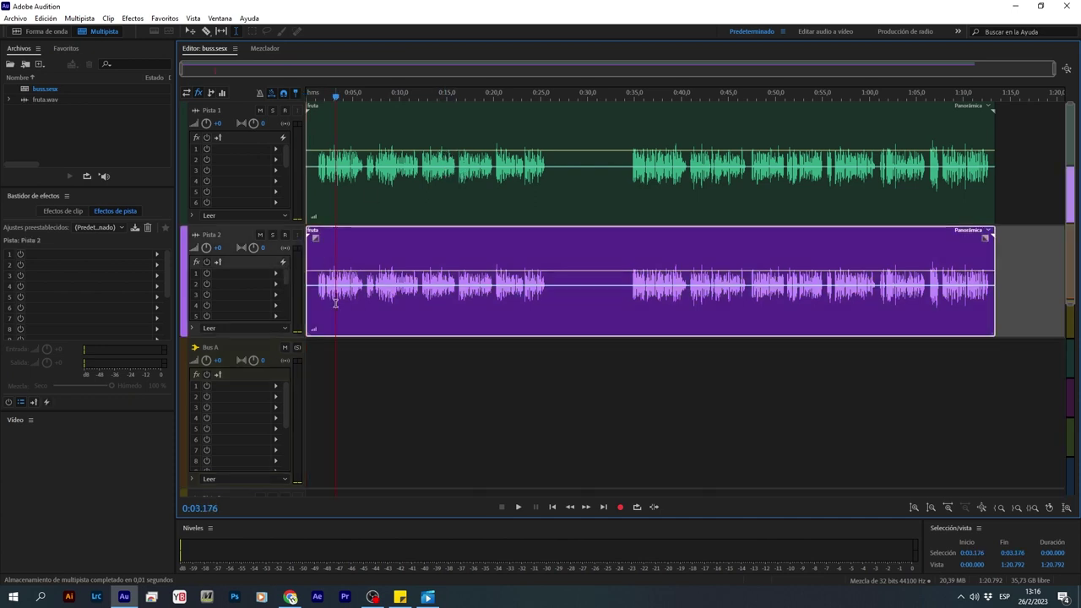
pyautogui.doubleClick(217, 111)
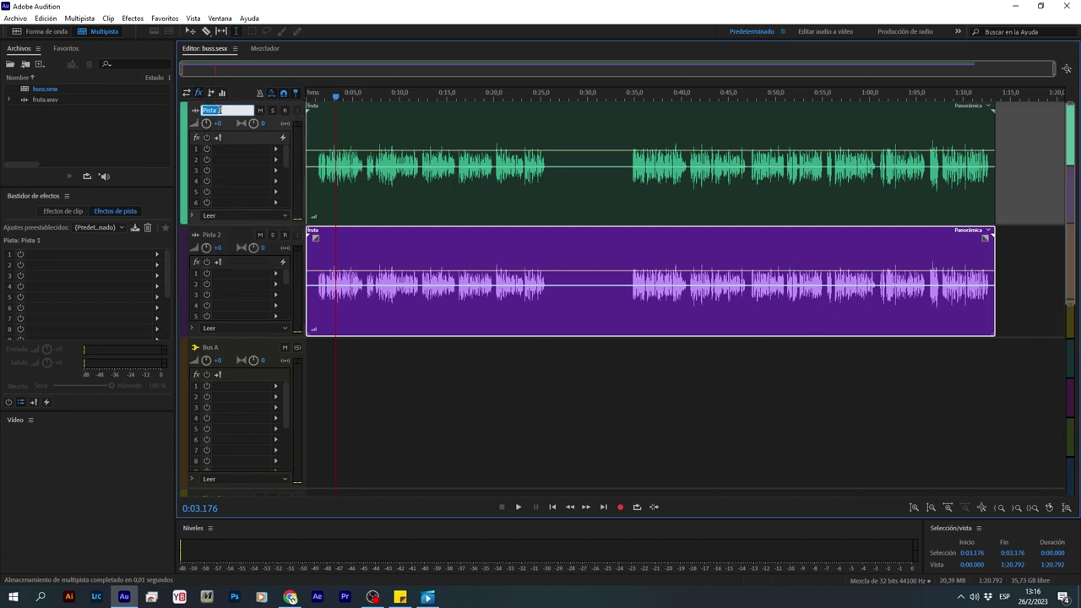
pyautogui.press('BackSpace')
pyautogui.write('Bzq')
pyautogui.press('Return')
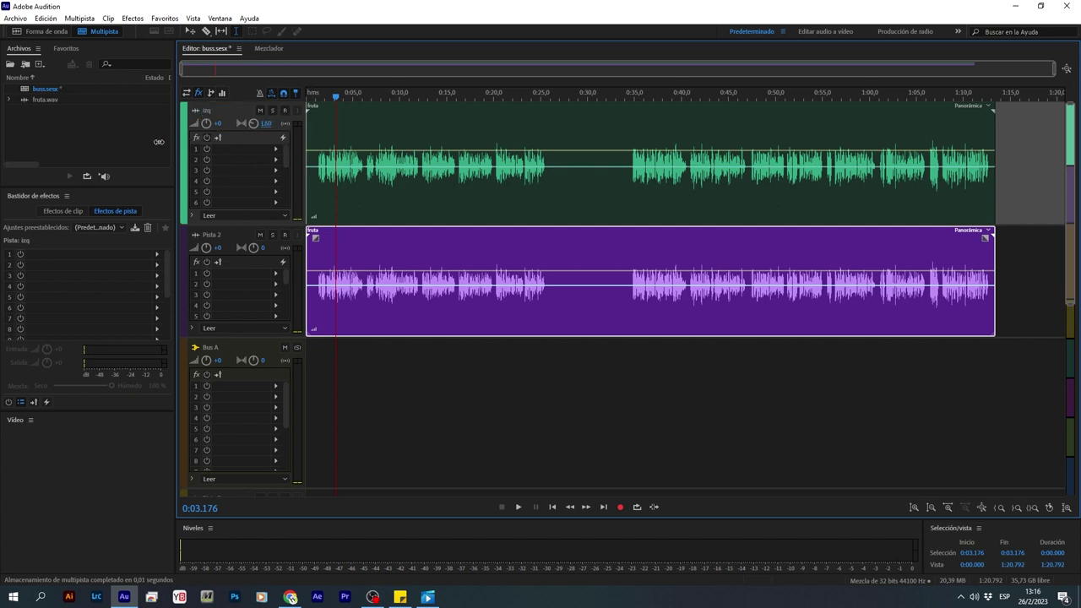
pyautogui.moveTo(253, 125); pyautogui.dragTo(255, 135)
# - Pan Pista 2 fully right to R100 and rename it as Der
pyautogui.click(264, 248)
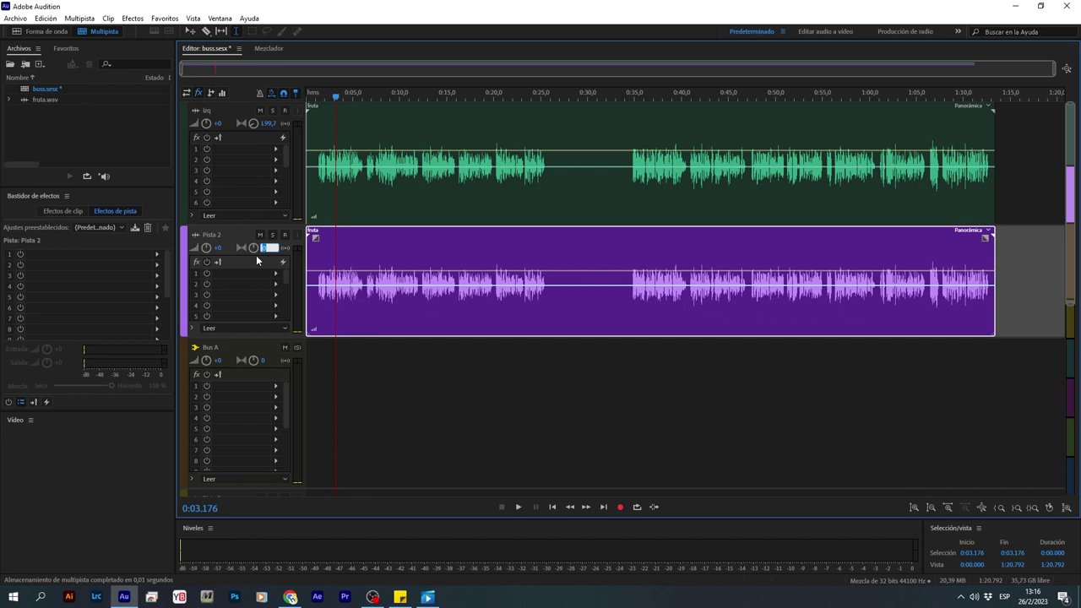
pyautogui.moveTo(252, 246); pyautogui.dragTo(256, 244)
pyautogui.moveTo(467, 471); pyautogui.dragTo(237, 283)
pyautogui.moveTo(253, 248); pyautogui.dragTo(256, 279)
pyautogui.click(213, 234)
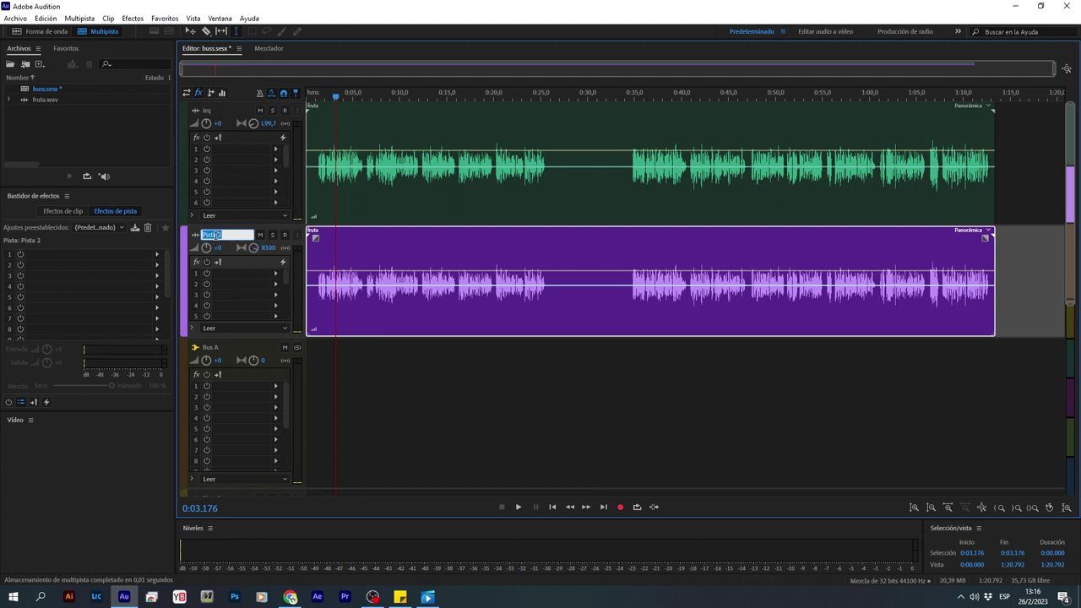
pyautogui.write('Der')
pyautogui.click(407, 419)
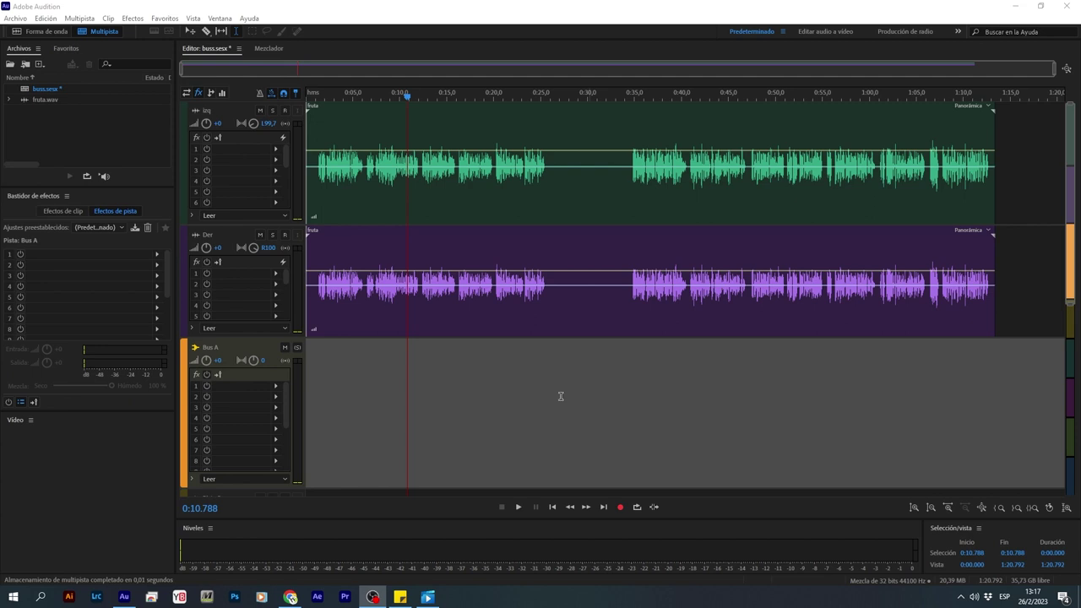
# - Solo the izq and Der tracks during playback, toggling the izq solo to compare each side with both together
pyautogui.click(313, 361)
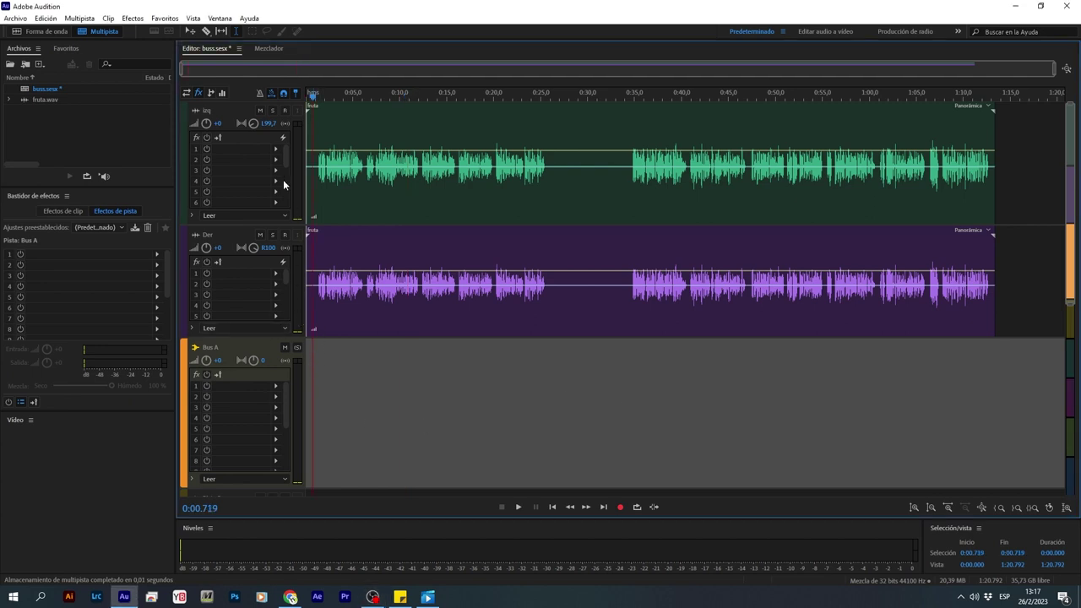
pyautogui.click(273, 112)
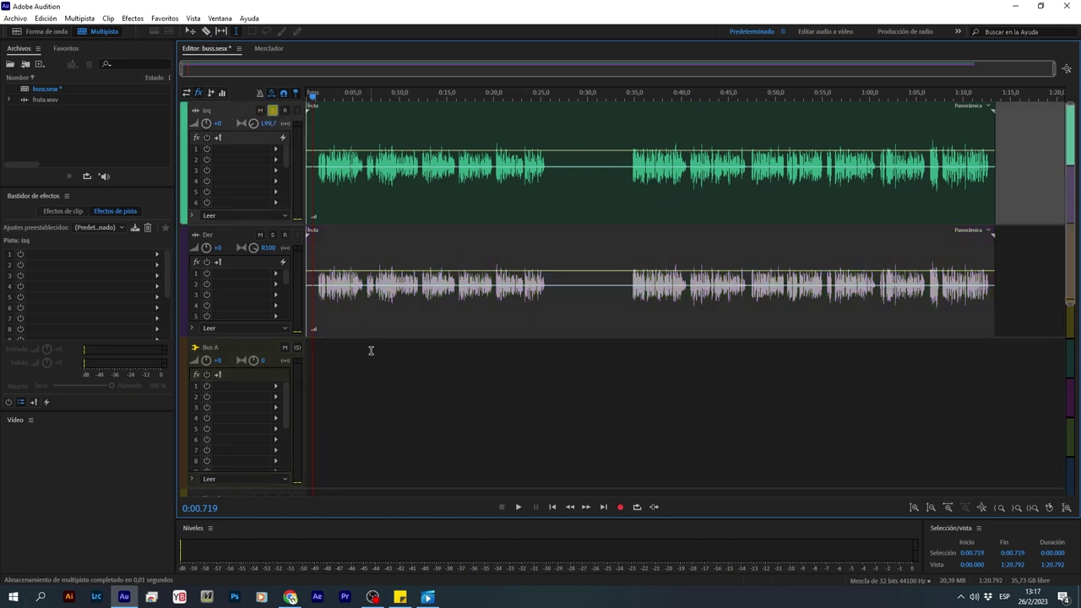
pyautogui.press('space')
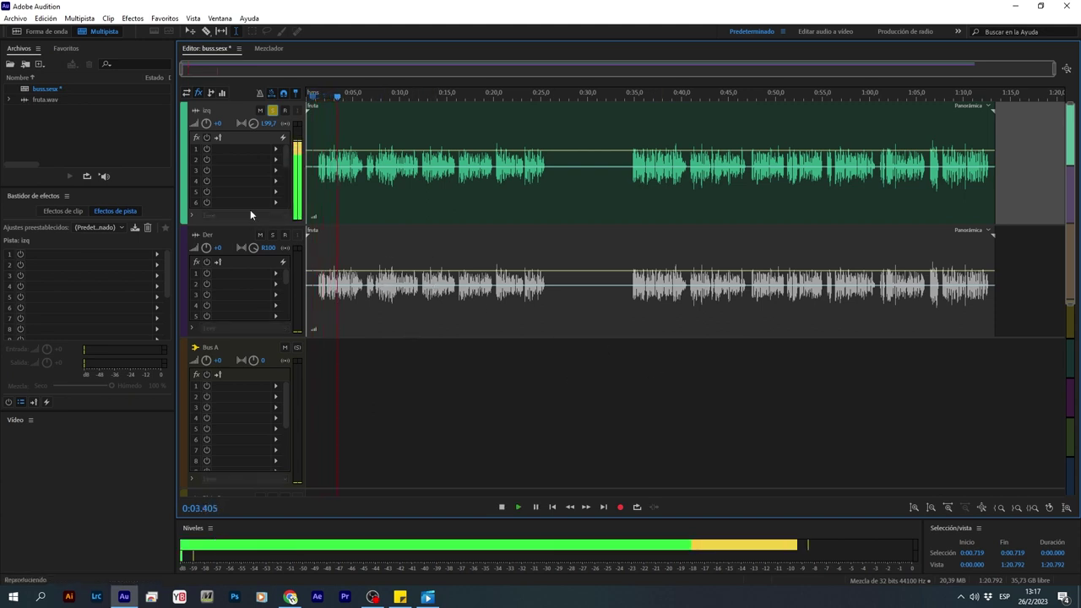
pyautogui.click(271, 236)
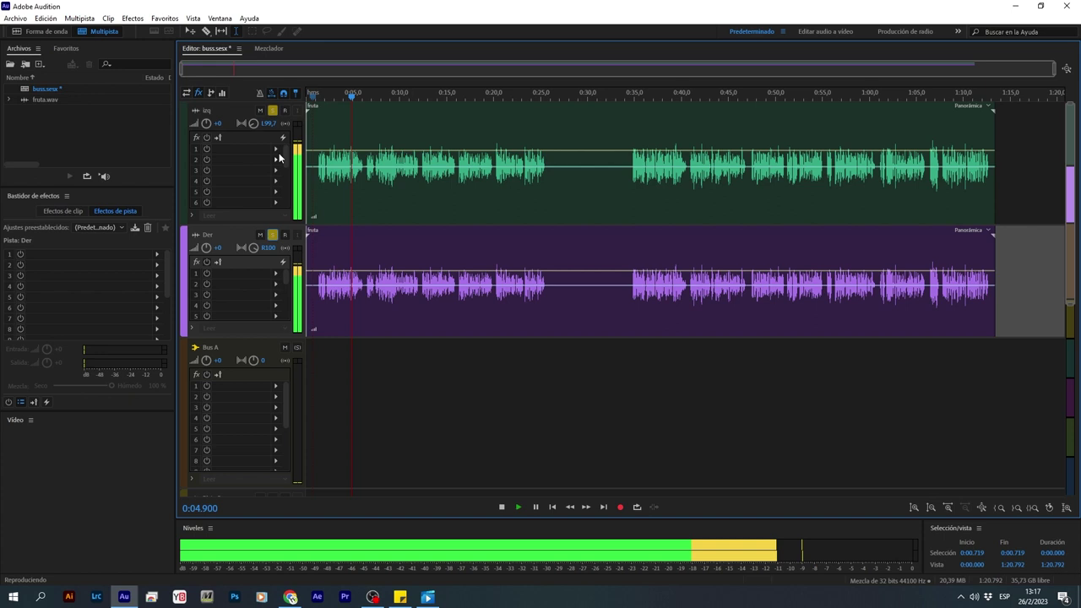
pyautogui.click(271, 111)
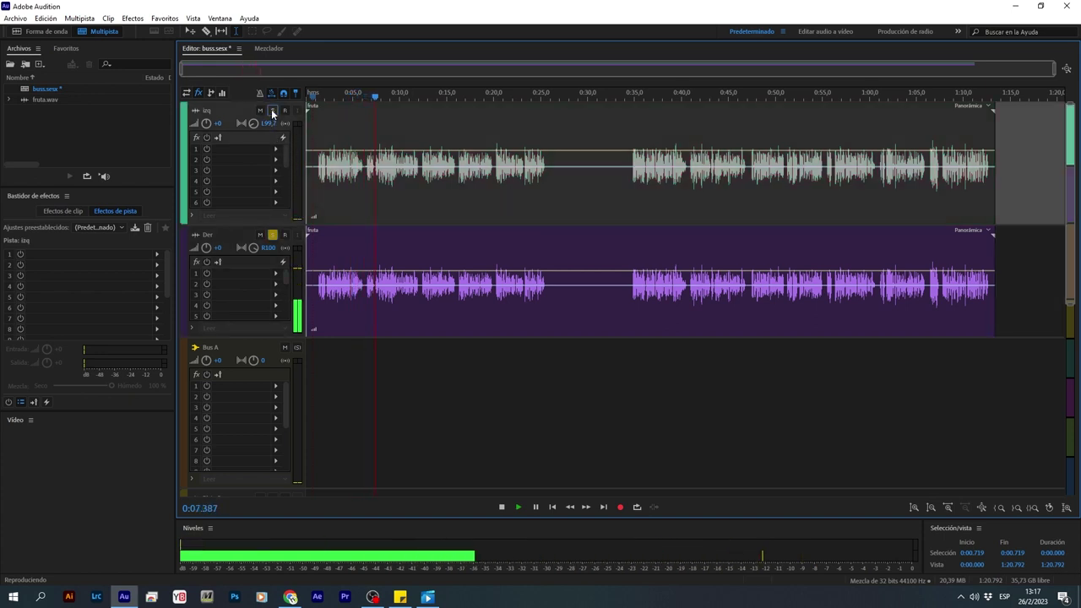
pyautogui.click(271, 110)
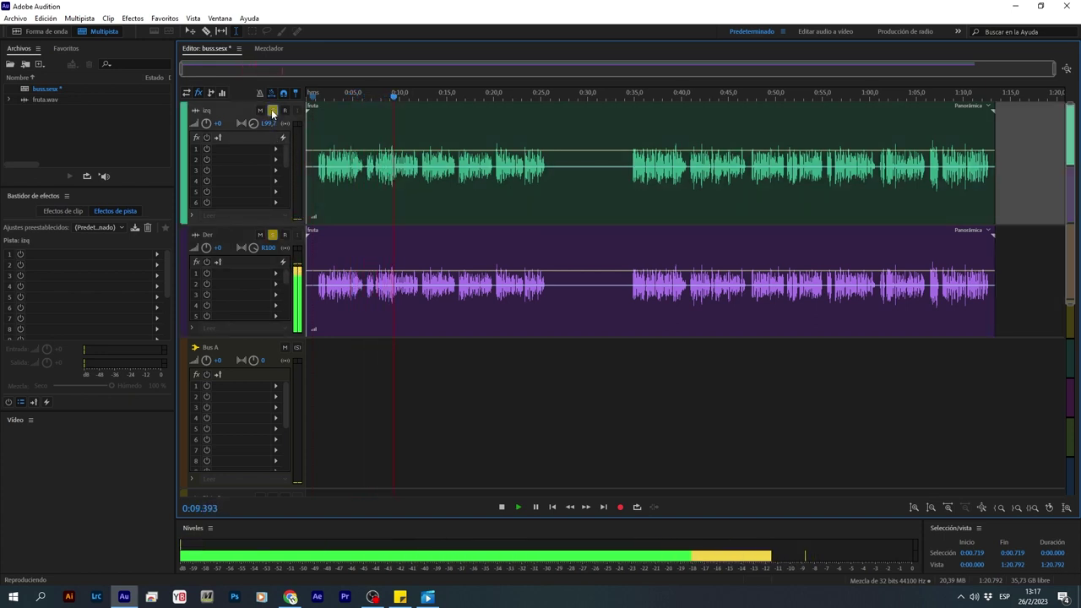
pyautogui.press('space')
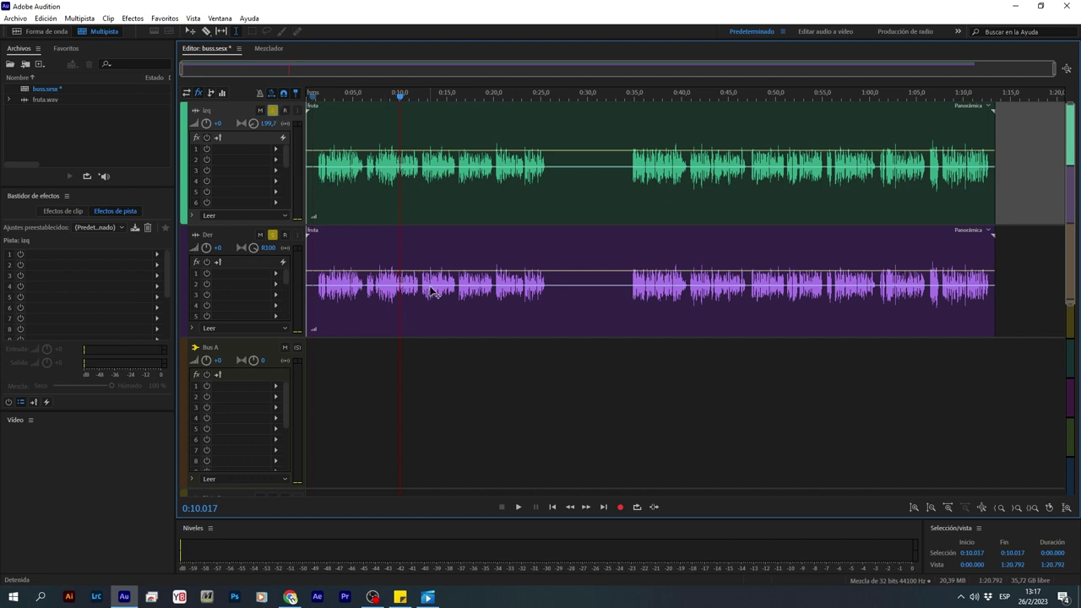
pyautogui.moveTo(248, 337); pyautogui.dragTo(249, 341)
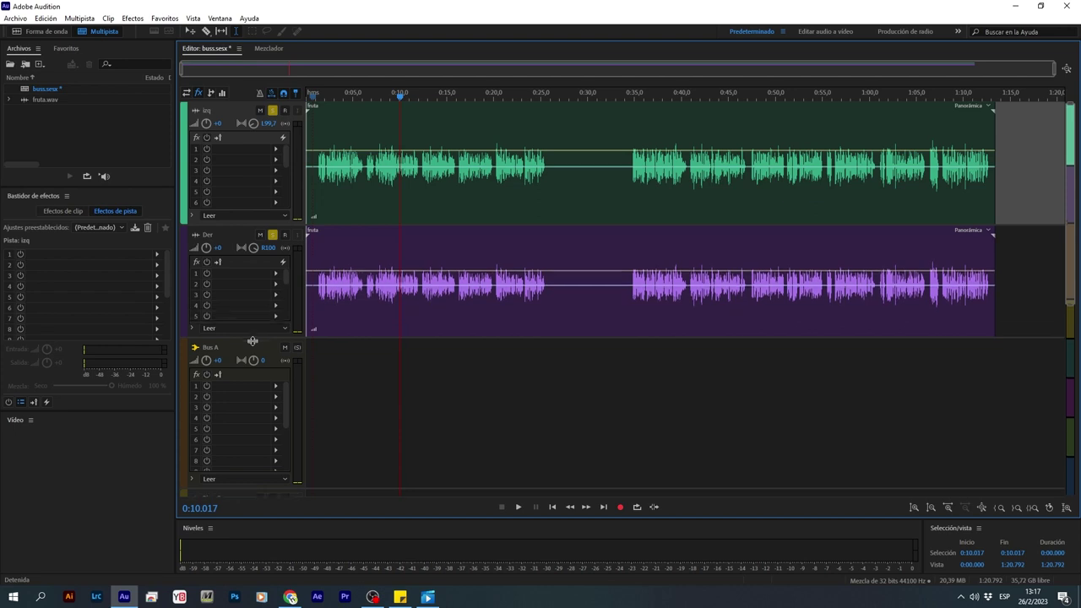
pyautogui.click(287, 415)
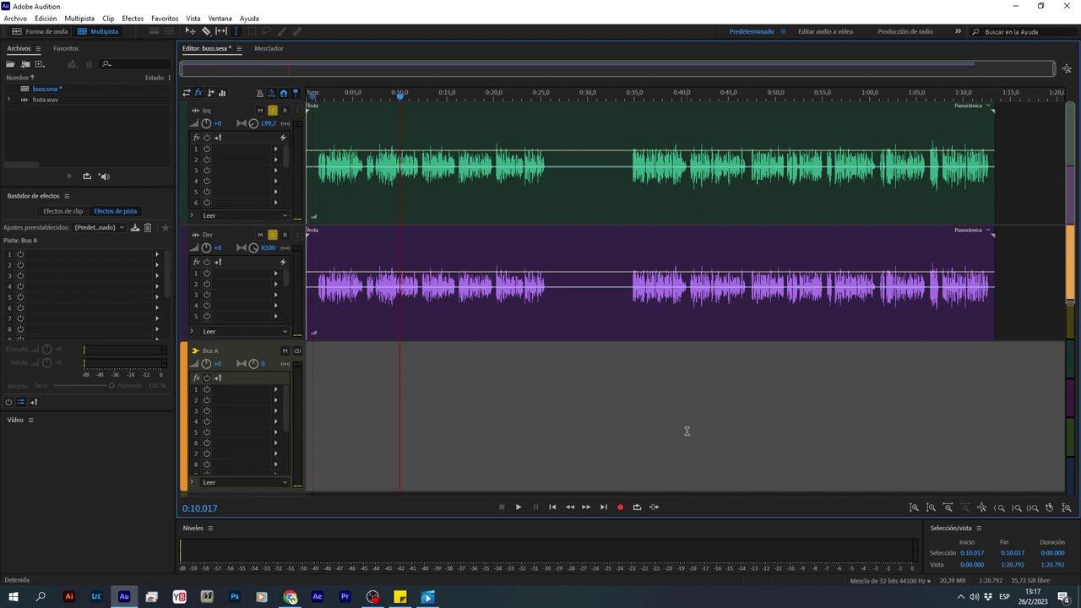
# - Try a duplicate of the Der track below it, soloed and with its clip volume lowered
pyautogui.click(385, 315)
pyautogui.moveTo(333, 239); pyautogui.dragTo(336, 356)
pyautogui.click(351, 435)
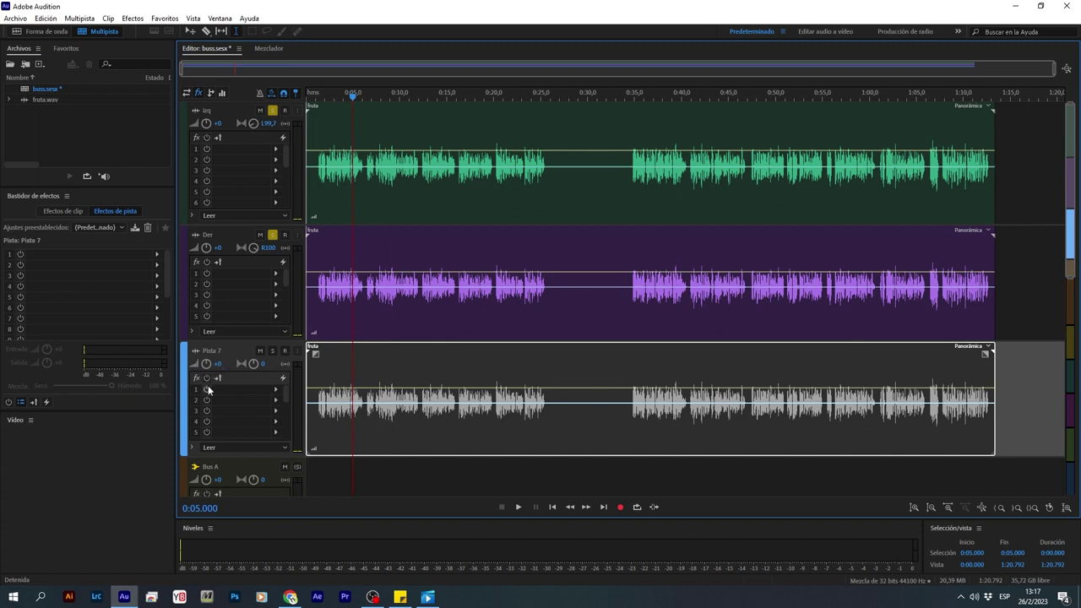
pyautogui.click(272, 351)
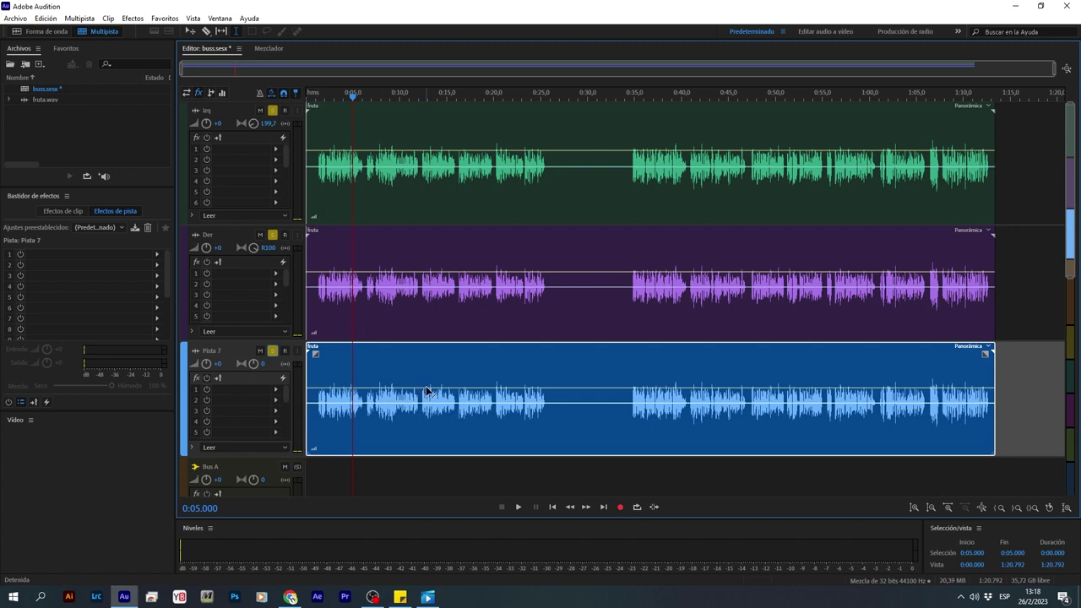
pyautogui.moveTo(434, 388); pyautogui.dragTo(442, 419)
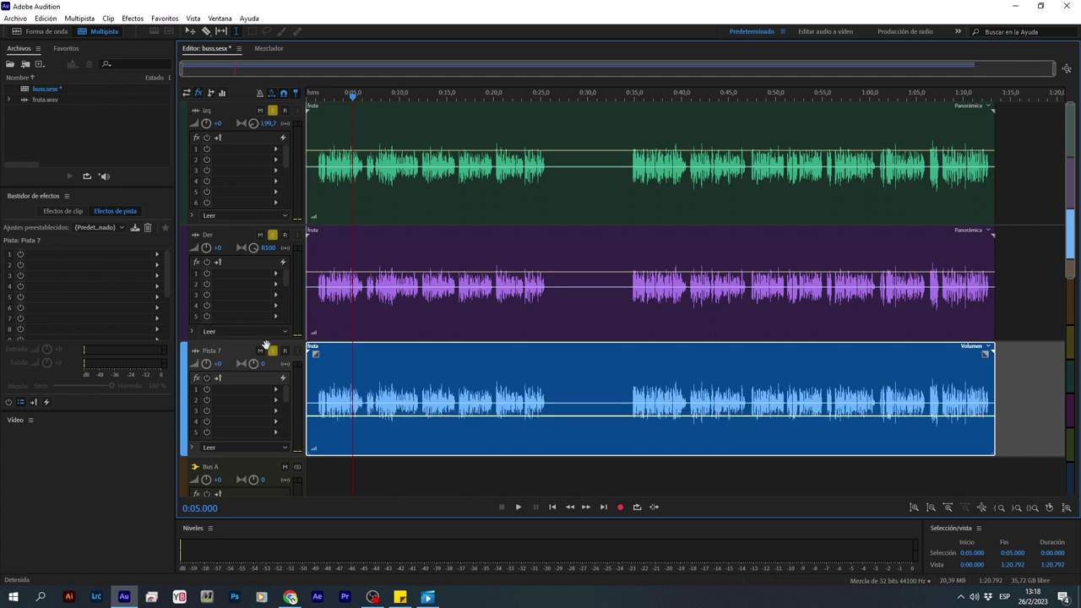
# - Undo the clip volume change and the duplication of the Der track
pyautogui.hotkey('ctrl', 'z')
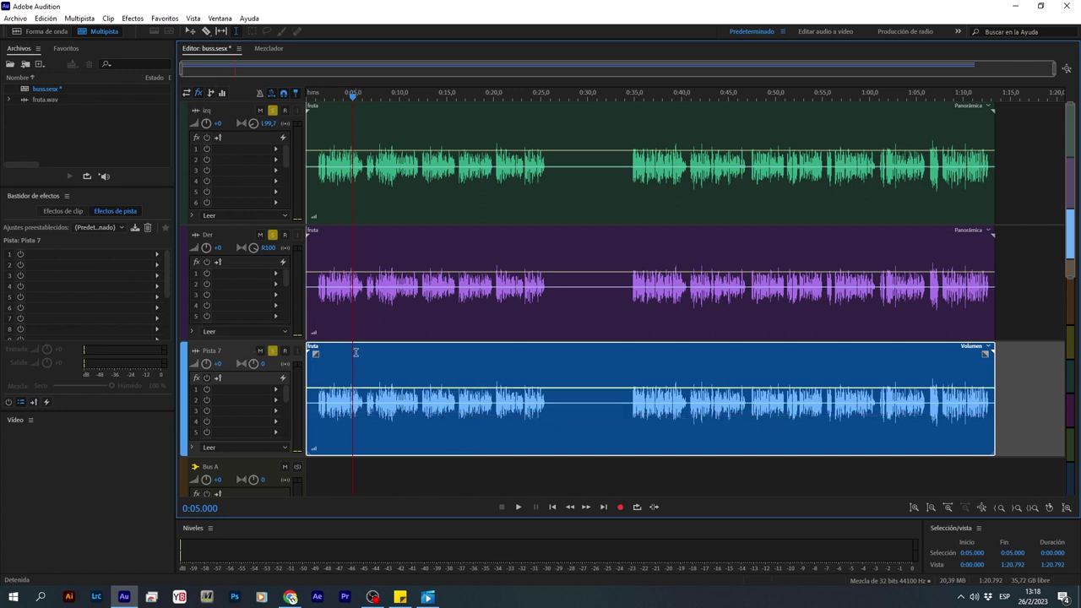
pyautogui.hotkey('ctrl', 'z')
pyautogui.click(373, 402)
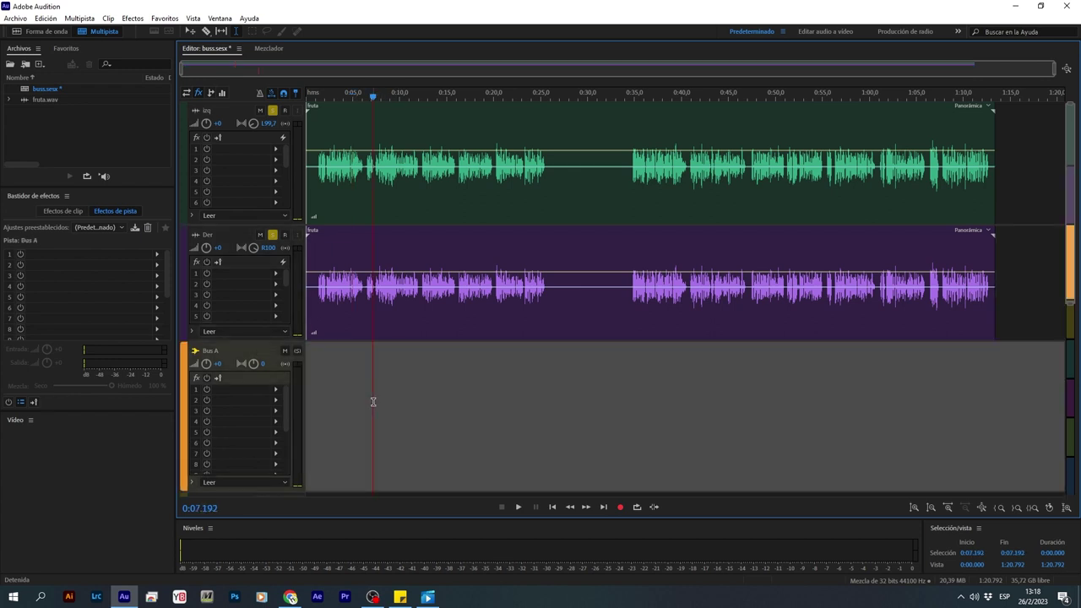
# - Play the session briefly from near its start and mute the computer's main audio output
pyautogui.click(319, 390)
pyautogui.press('space')
pyautogui.press('space')
pyautogui.click(976, 597)
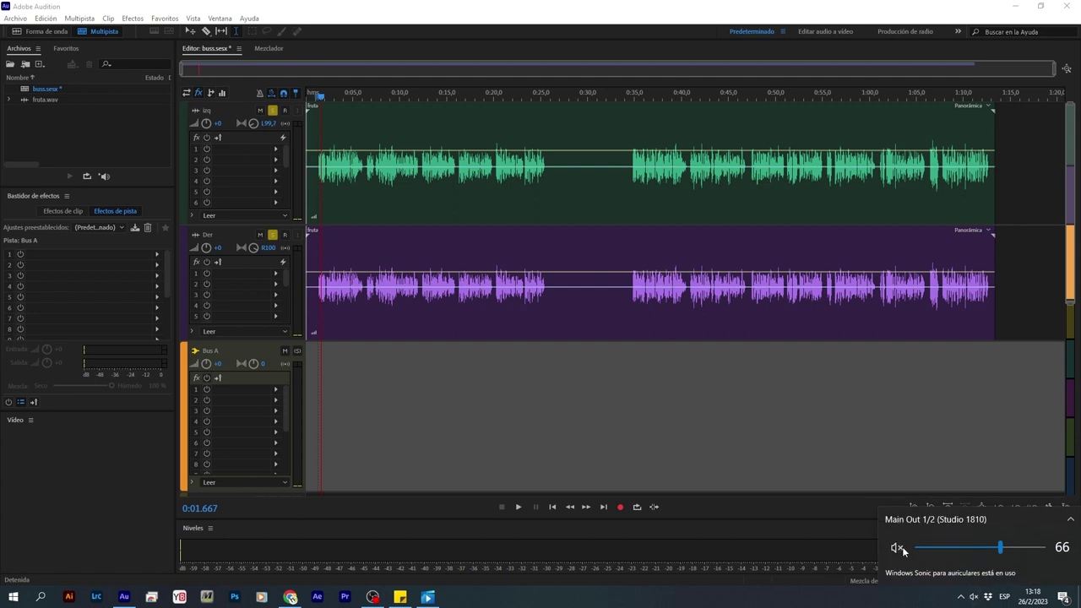
# - Play the soloed izq and Der tracks from about 0:02.6 and 0:09 to check their levels against Bus A
pyautogui.click(311, 365)
pyautogui.click(331, 365)
pyautogui.press('space')
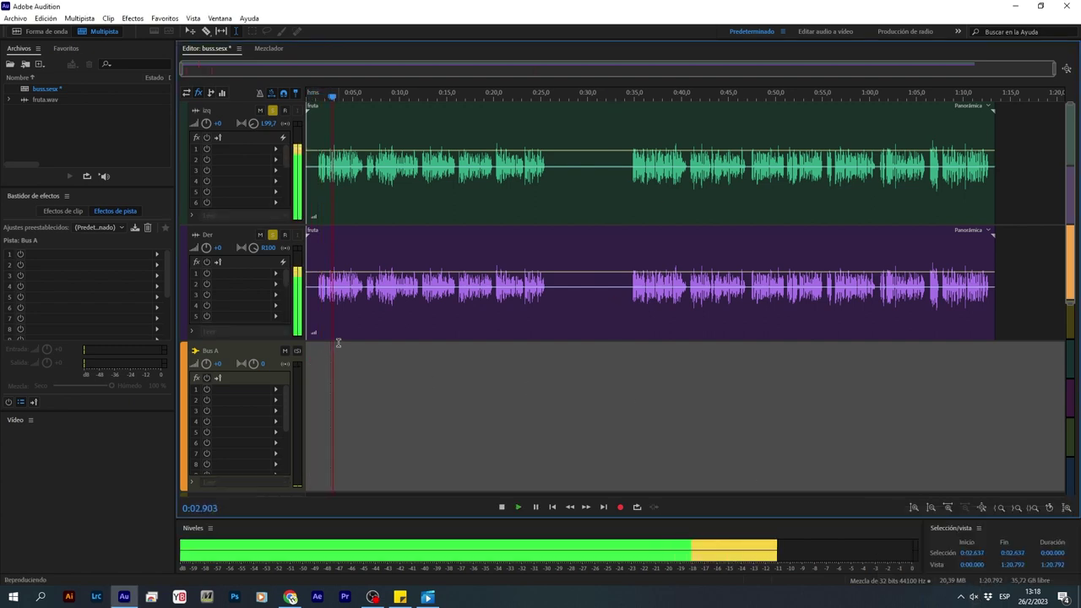
pyautogui.press('space')
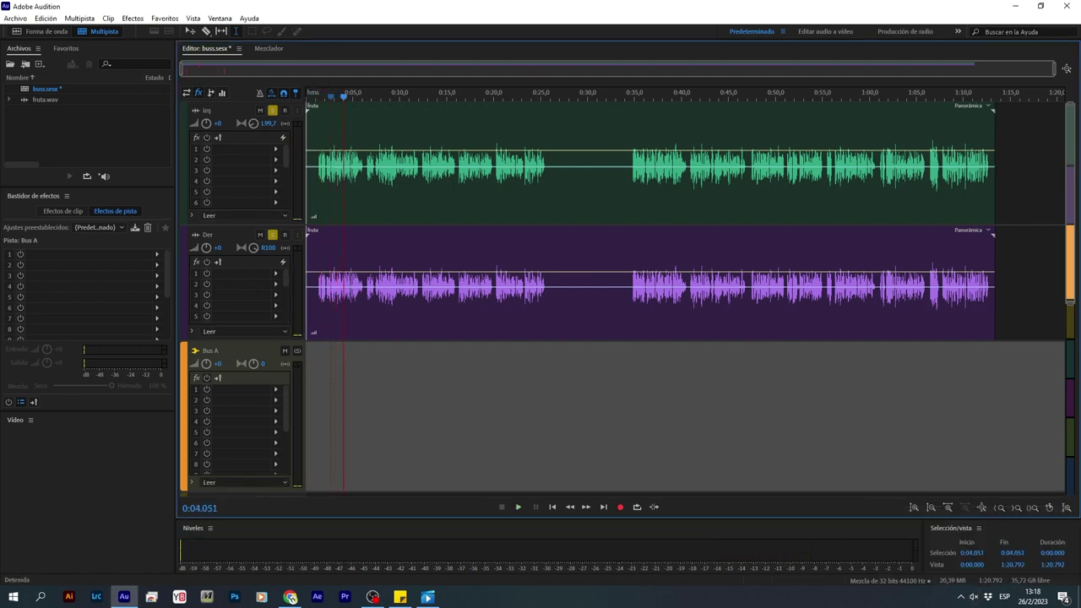
pyautogui.click(390, 376)
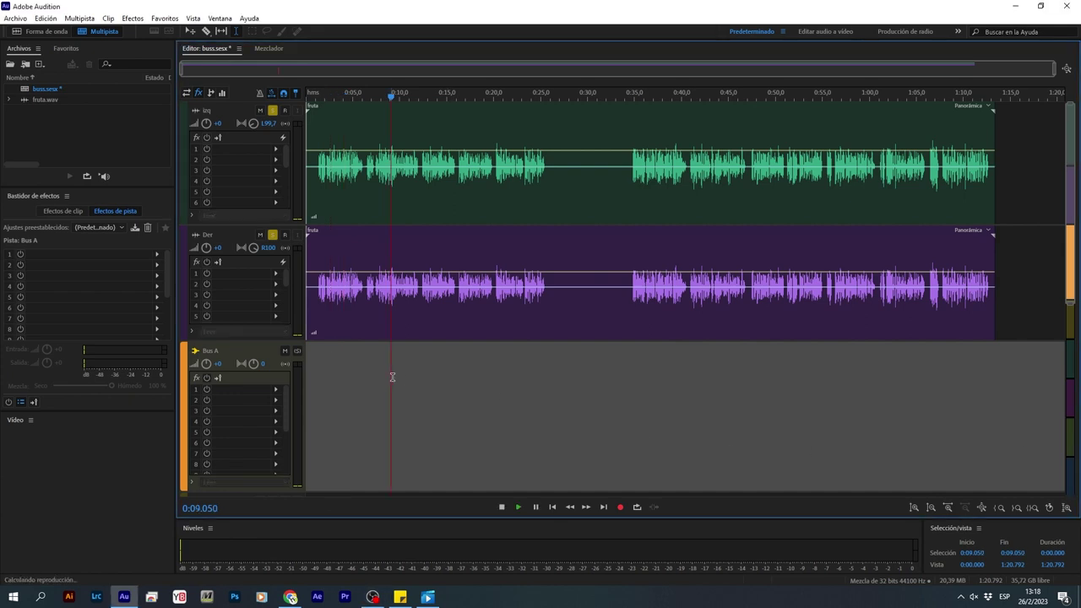
pyautogui.press('space')
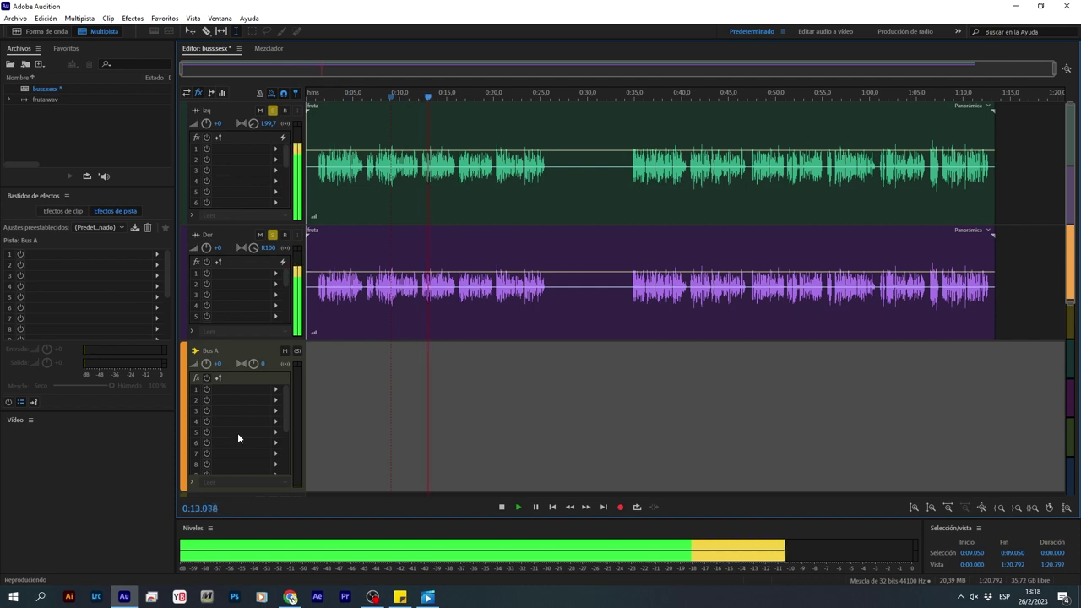
pyautogui.press('space')
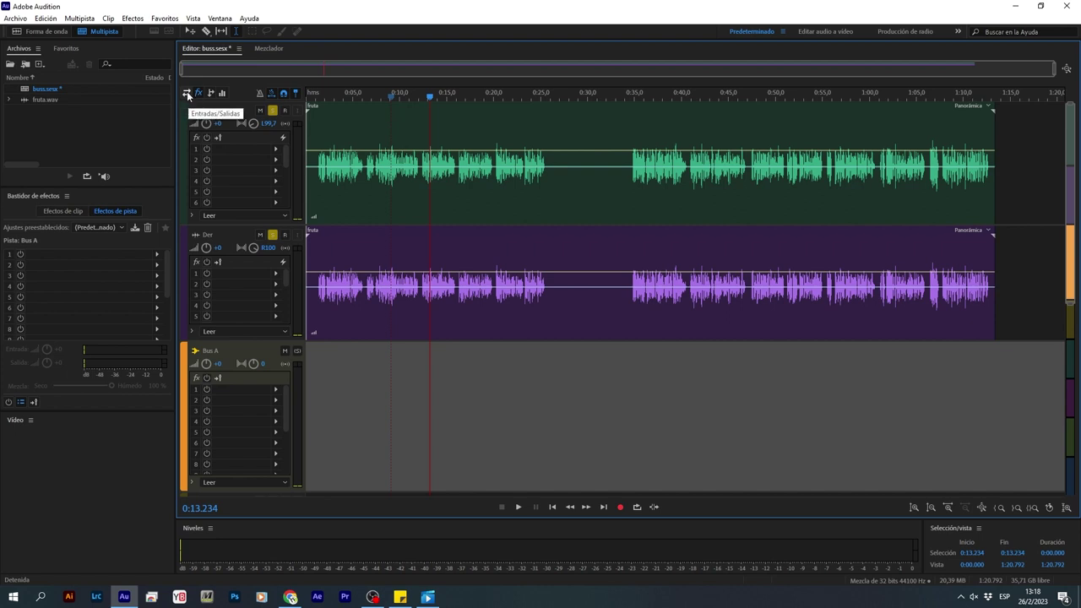
# - Show the tracks' inputs and outputs and route the izq track's output to Bus A
pyautogui.click(188, 93)
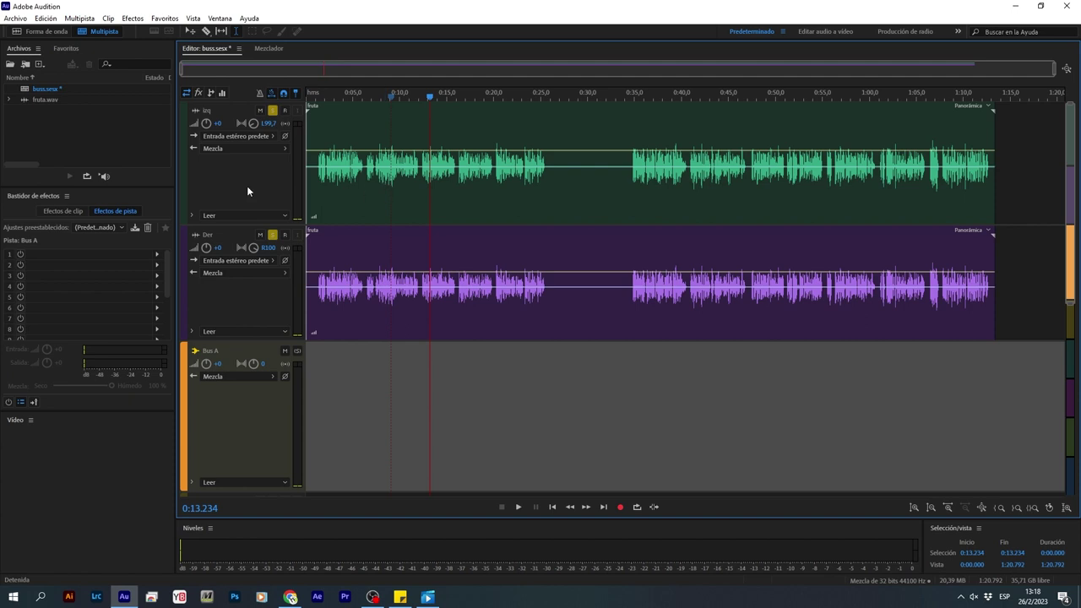
pyautogui.click(976, 598)
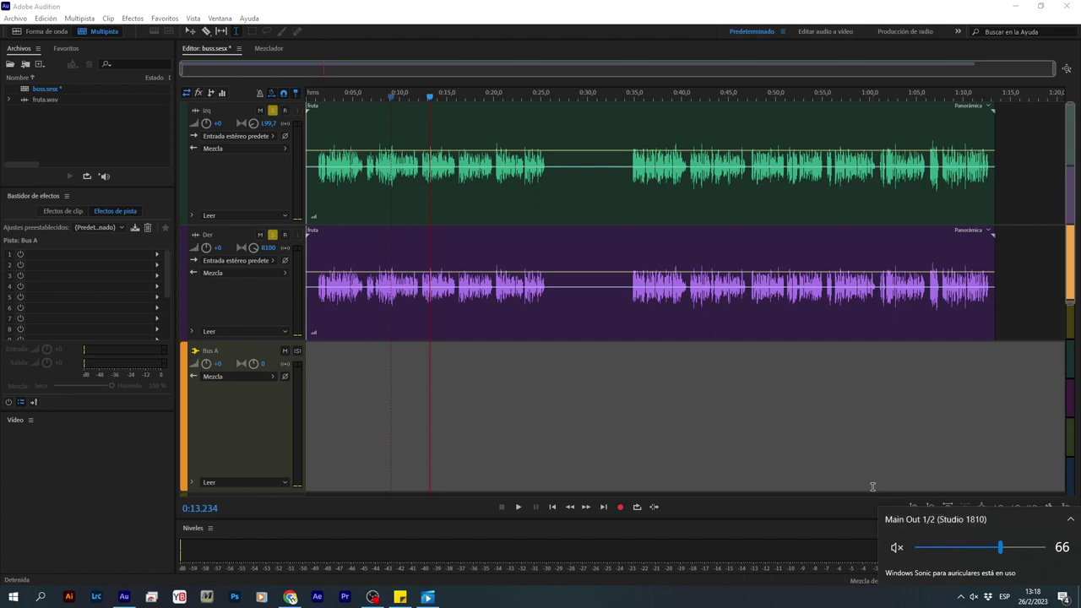
pyautogui.click(679, 445)
pyautogui.click(314, 193)
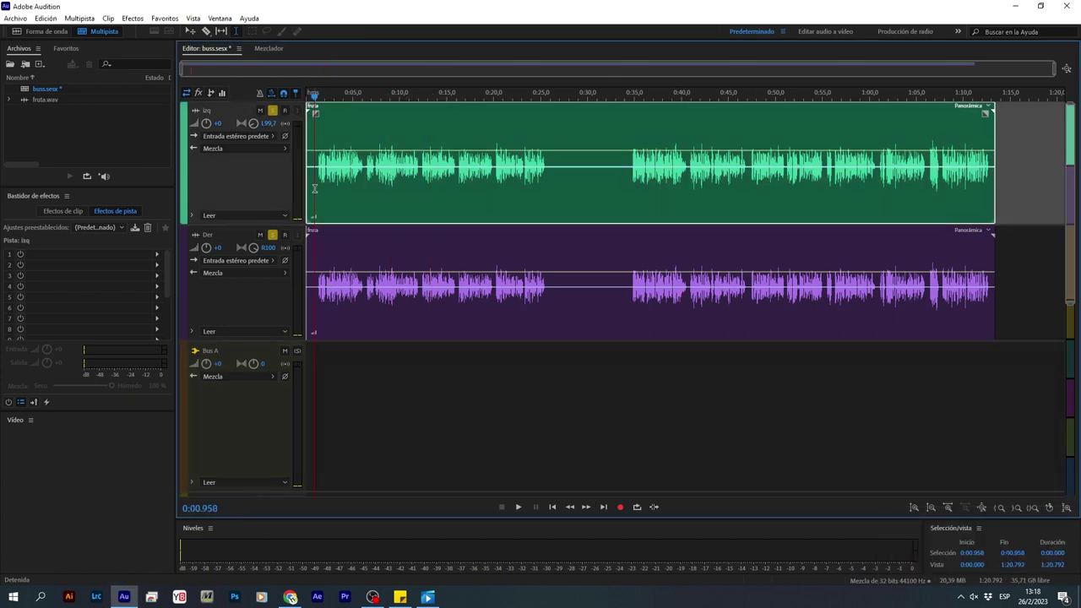
pyautogui.click(275, 136)
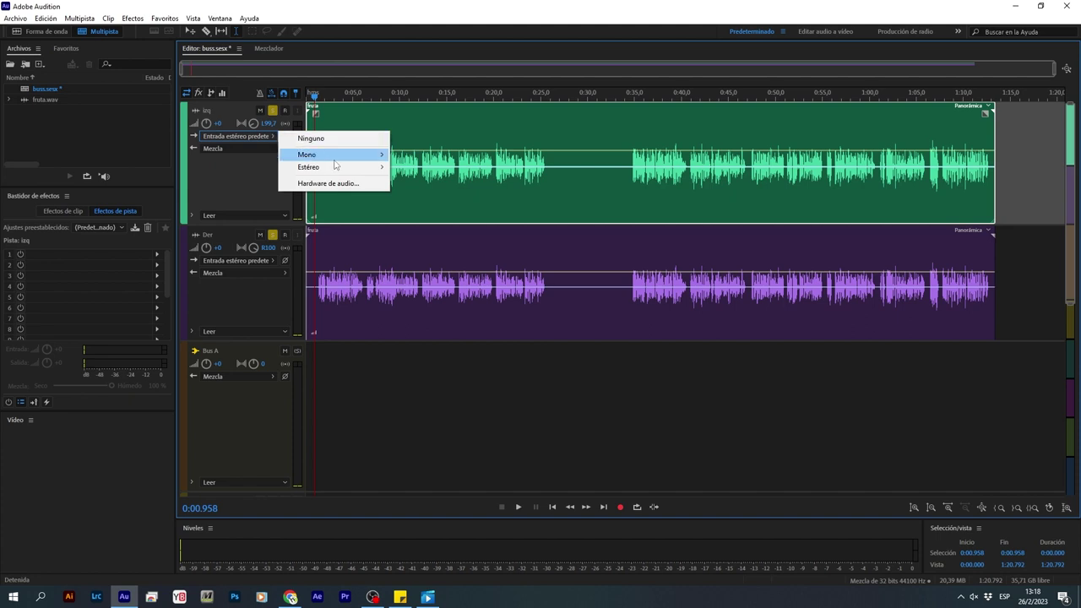
pyautogui.moveTo(329, 156)
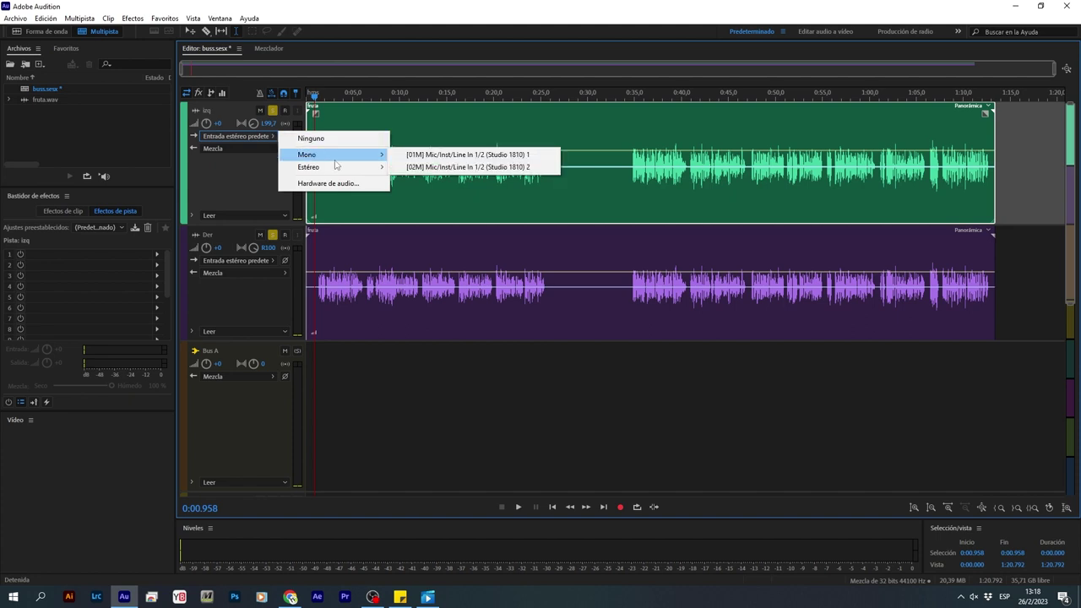
pyautogui.click(227, 147)
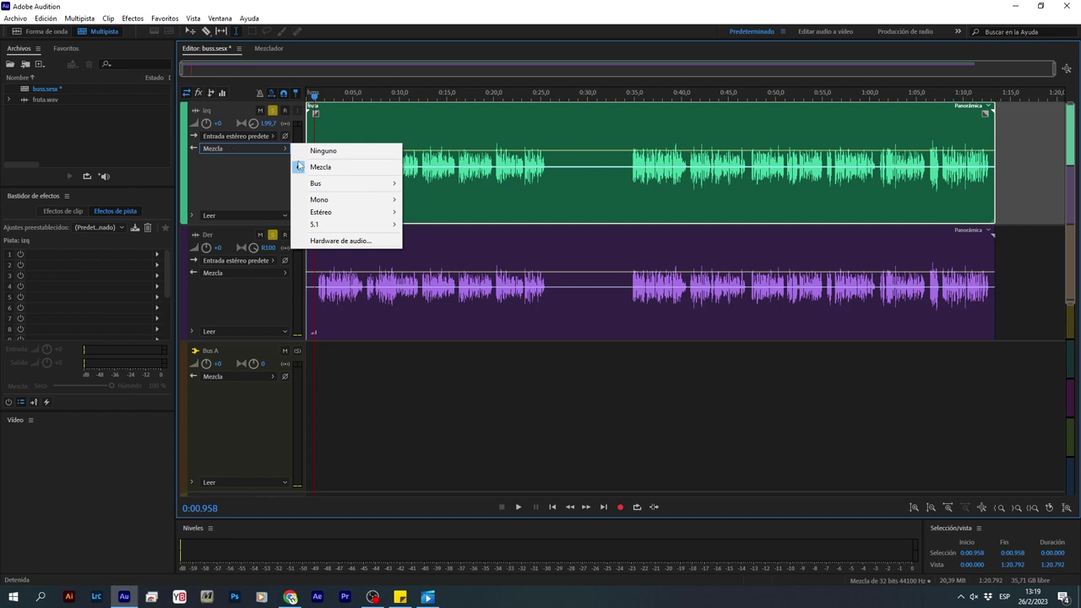
pyautogui.moveTo(340, 187)
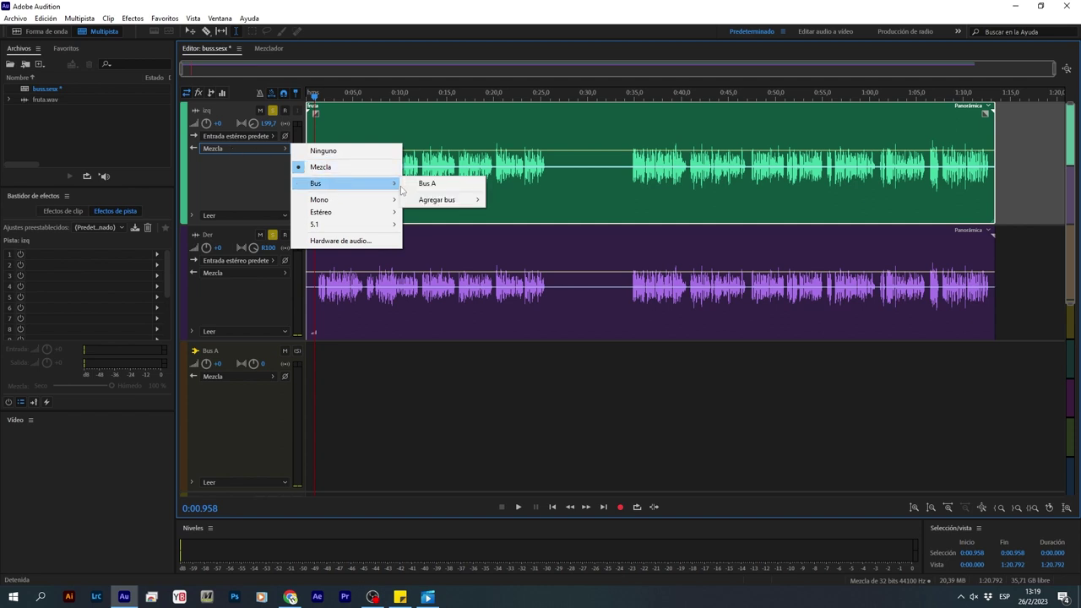
pyautogui.click(460, 184)
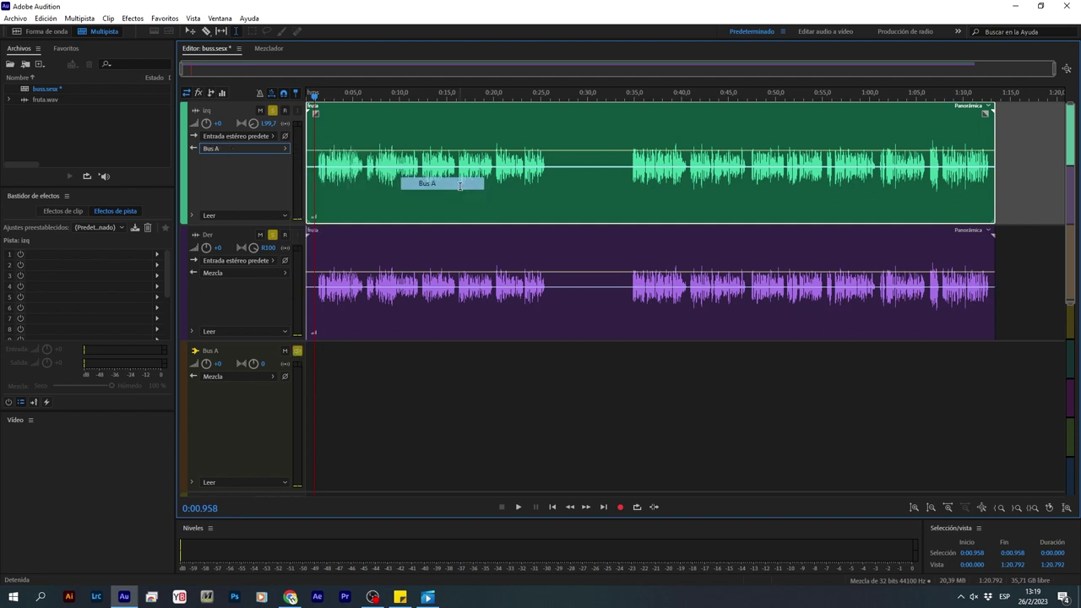
pyautogui.click(235, 275)
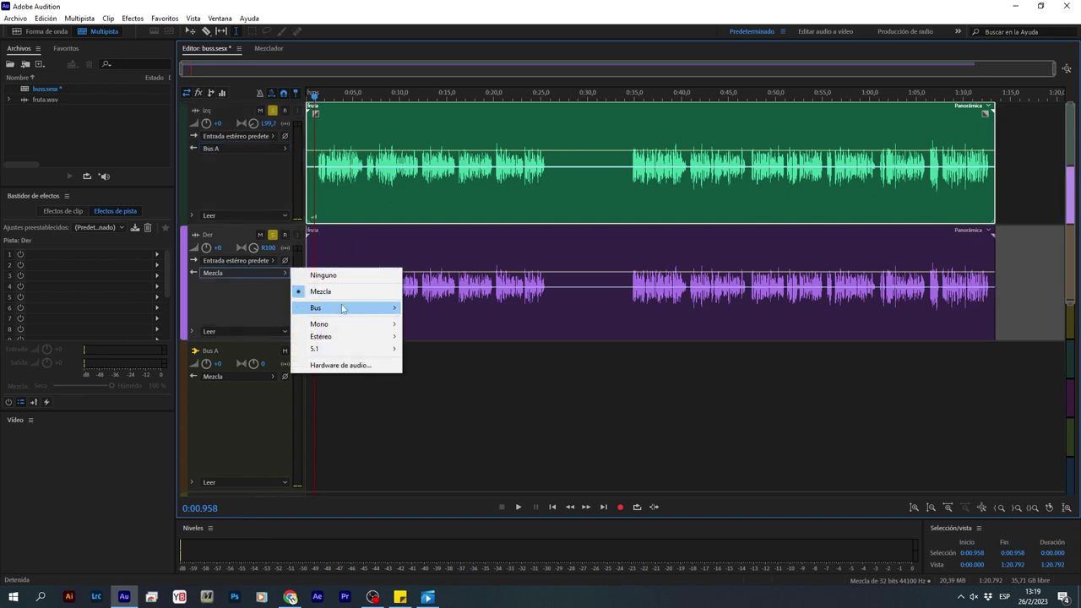
pyautogui.moveTo(359, 309)
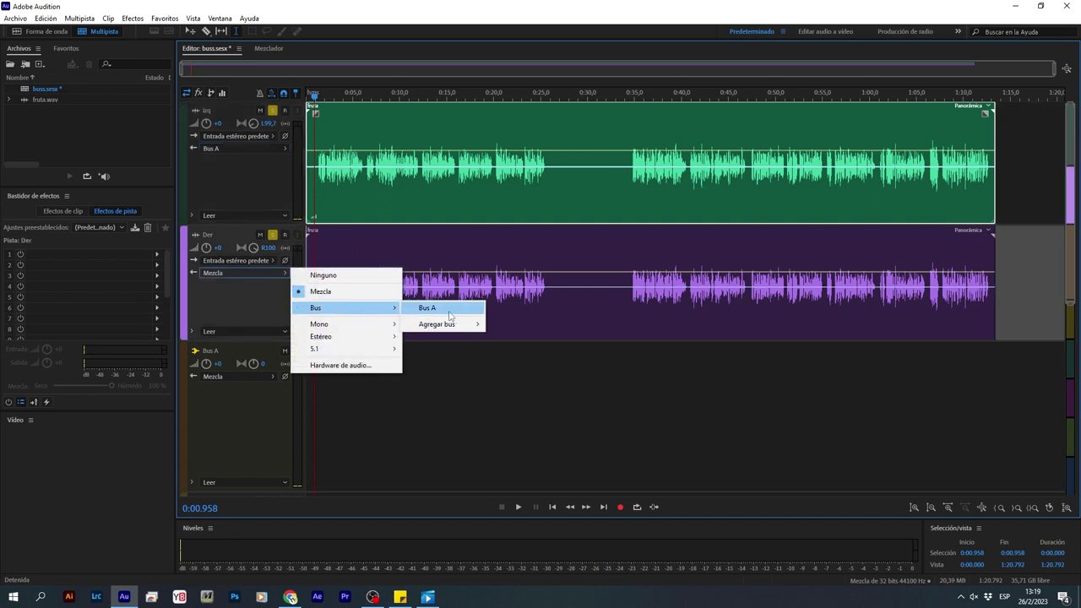
pyautogui.click(486, 403)
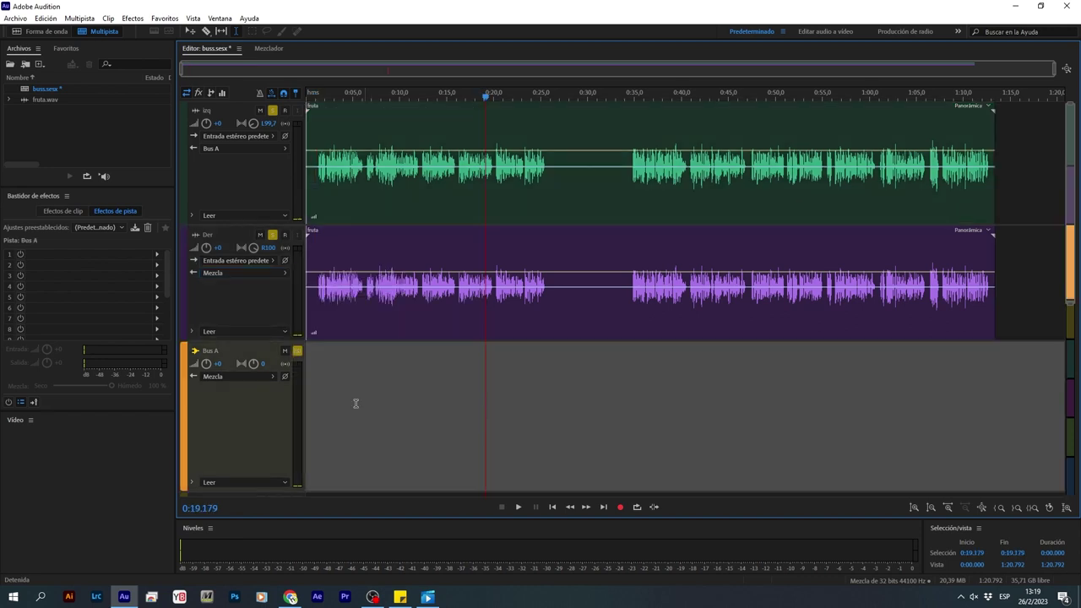
# - Play the soloed tracks from about 0:01 to check the level arriving at Bus A
pyautogui.click(316, 359)
pyautogui.press('space')
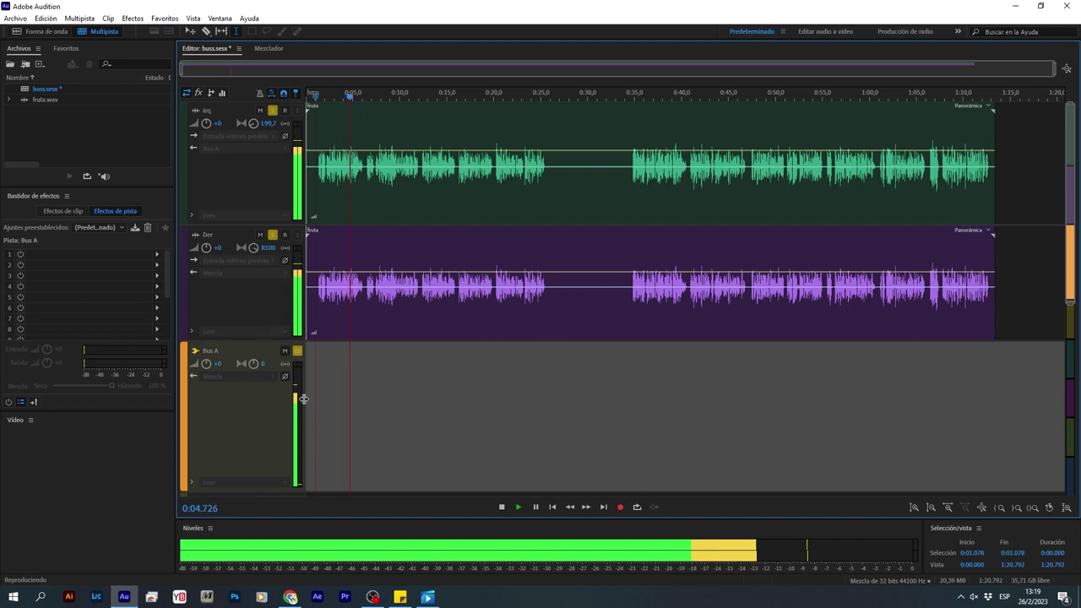
pyautogui.press('space')
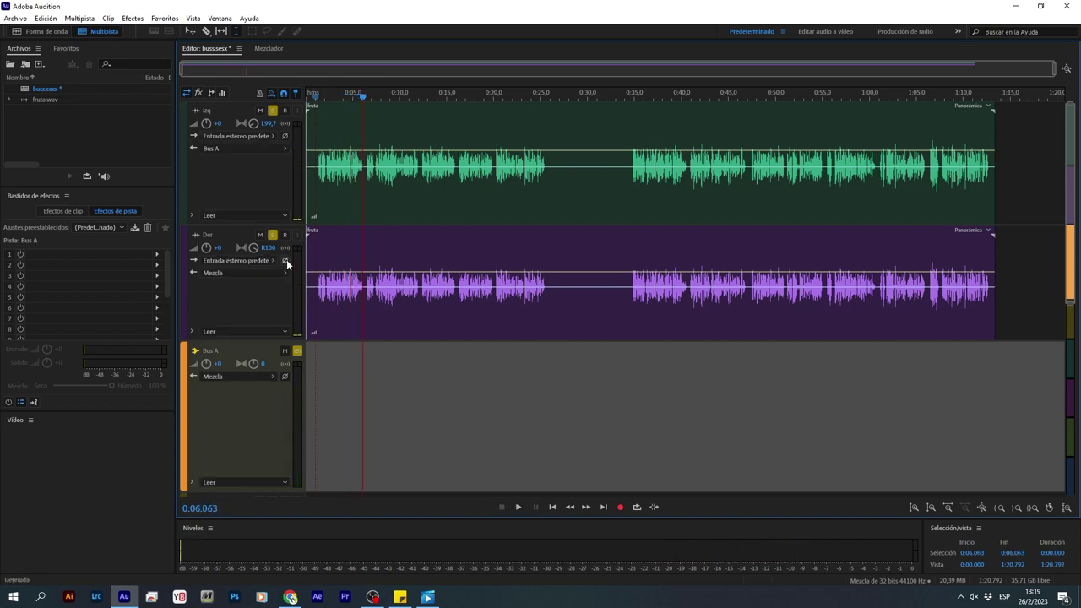
# - Route the Der track's output to Bus A
pyautogui.click(244, 273)
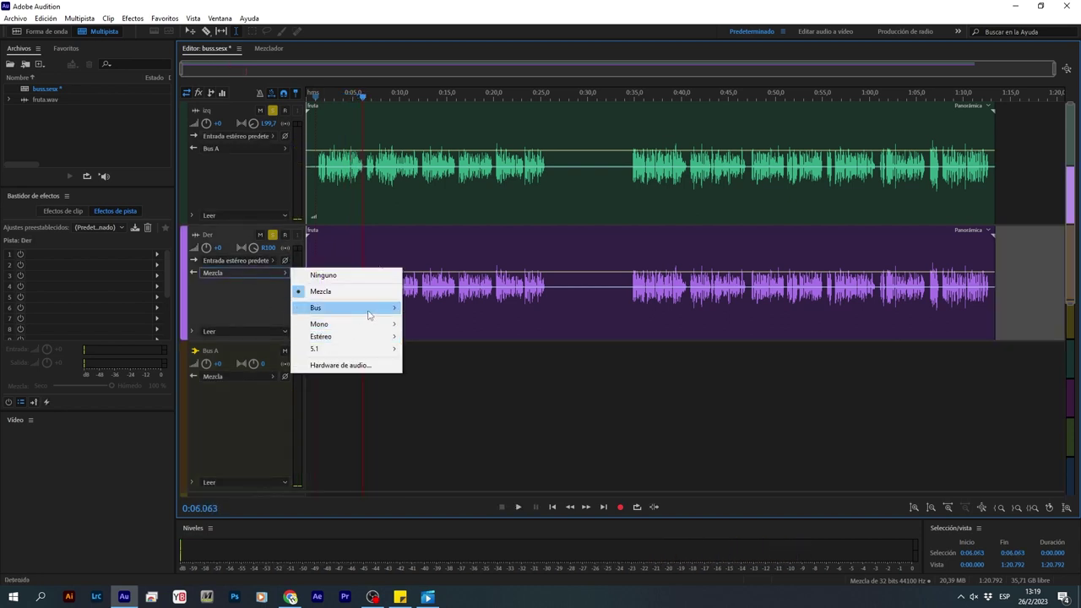
pyautogui.moveTo(369, 309)
pyautogui.click(426, 308)
# - Turn off solo and play from about 0:01.7, briefly muting the izq track to compare Bus A's channels
pyautogui.click(322, 387)
pyautogui.press('space')
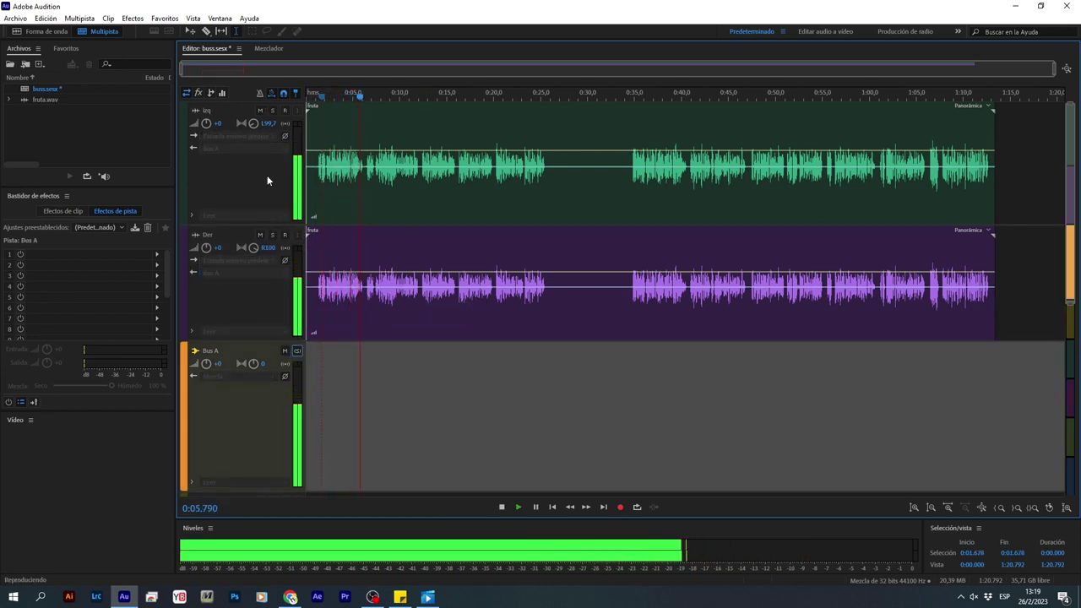
pyautogui.click(262, 110)
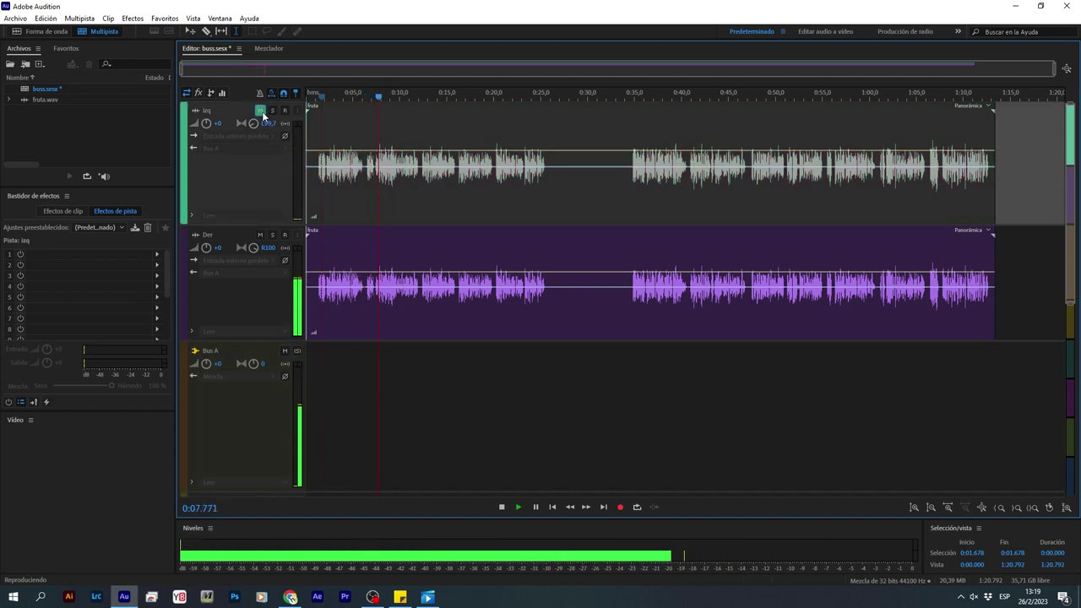
pyautogui.click(262, 111)
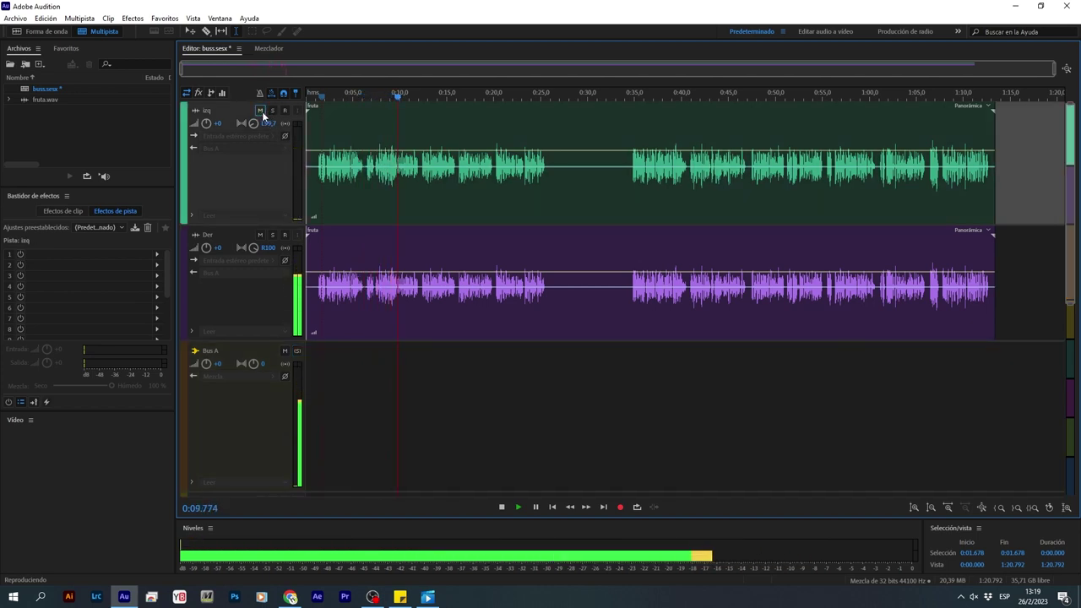
pyautogui.press('space')
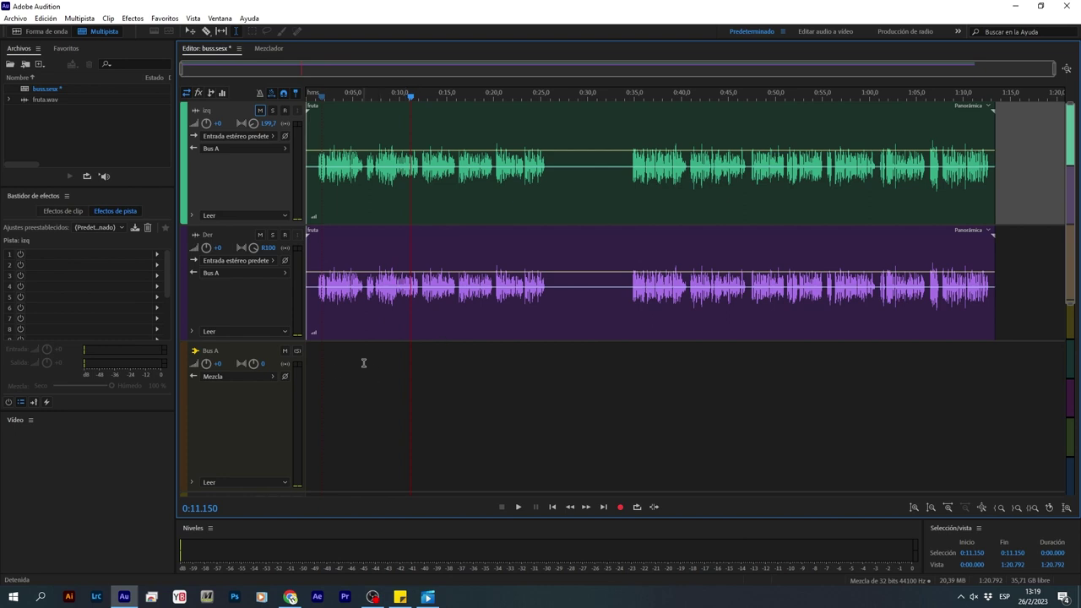
# - Play the session from about 0:01.2 in the mixer to compare the izq, Der and Bus A levels
pyautogui.click(316, 383)
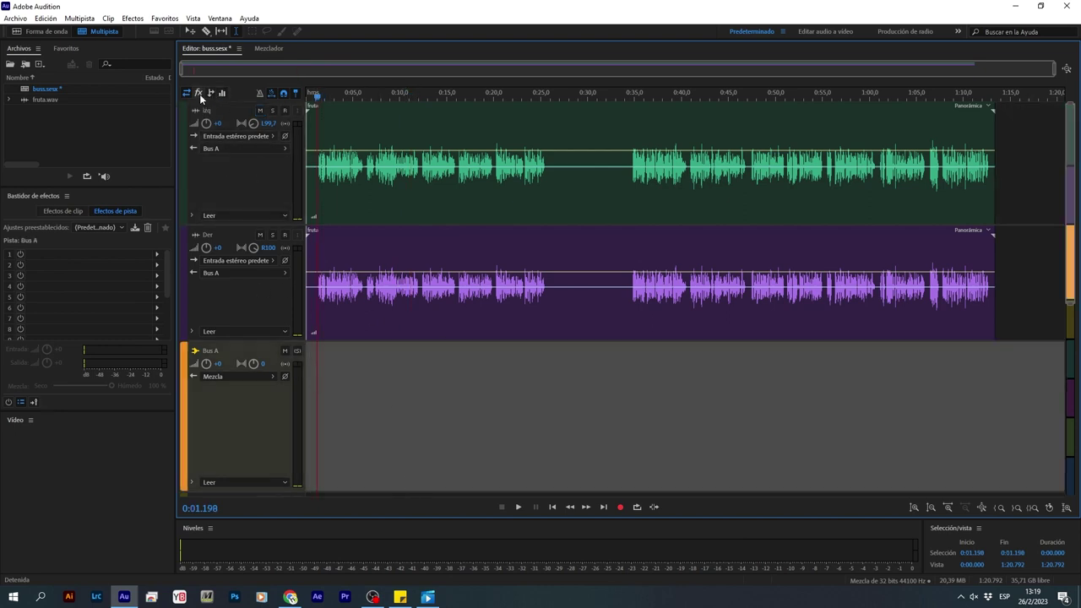
pyautogui.click(270, 48)
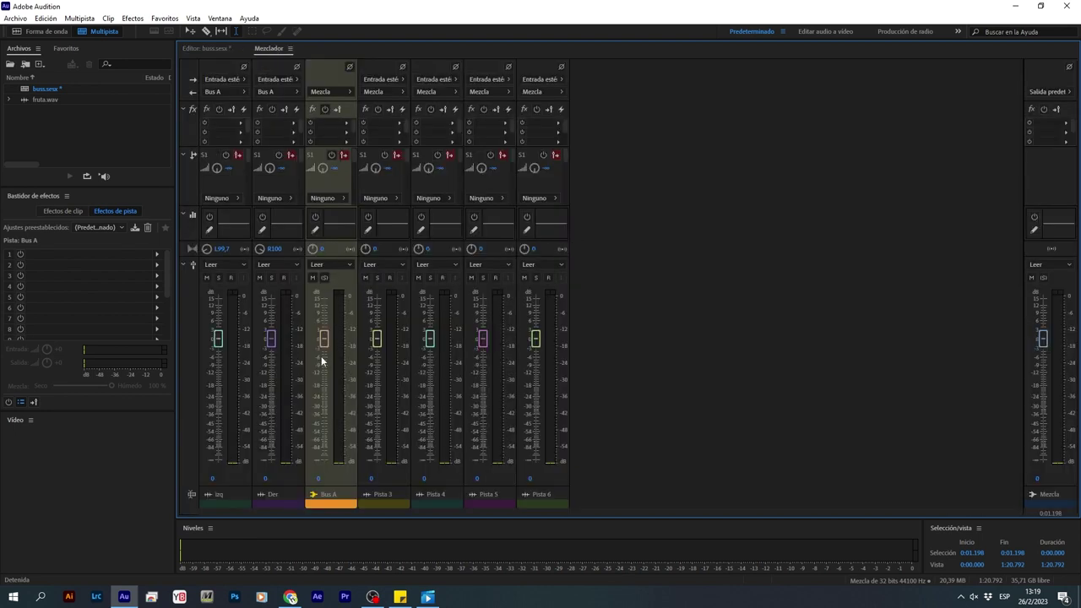
pyautogui.press('space')
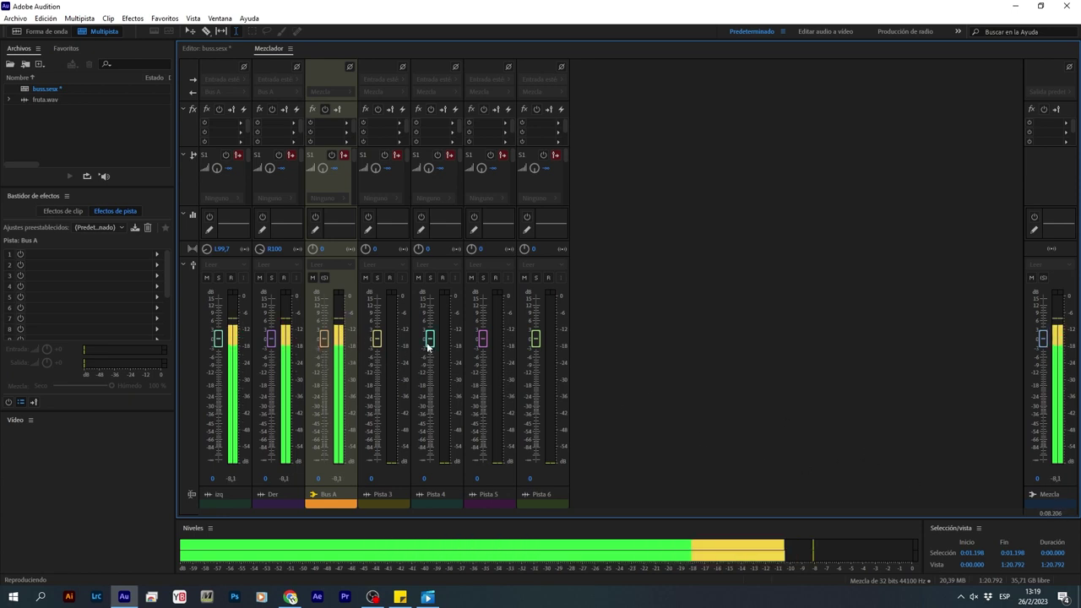
pyautogui.press('space')
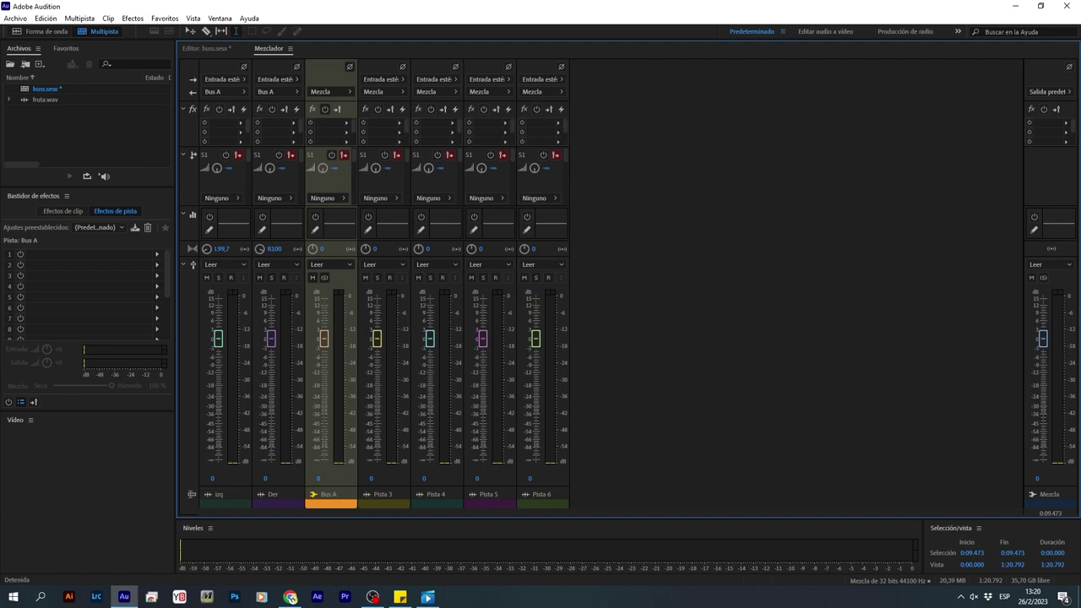
# - Unmute the computer's main audio output and resume playback from about 0:09.5
pyautogui.click(971, 598)
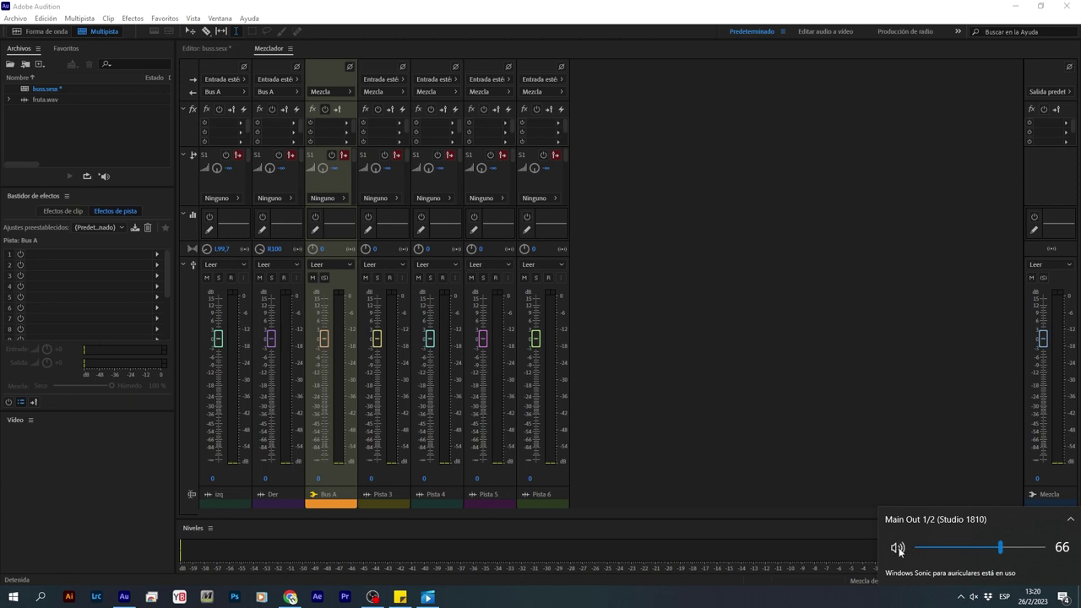
pyautogui.click(855, 459)
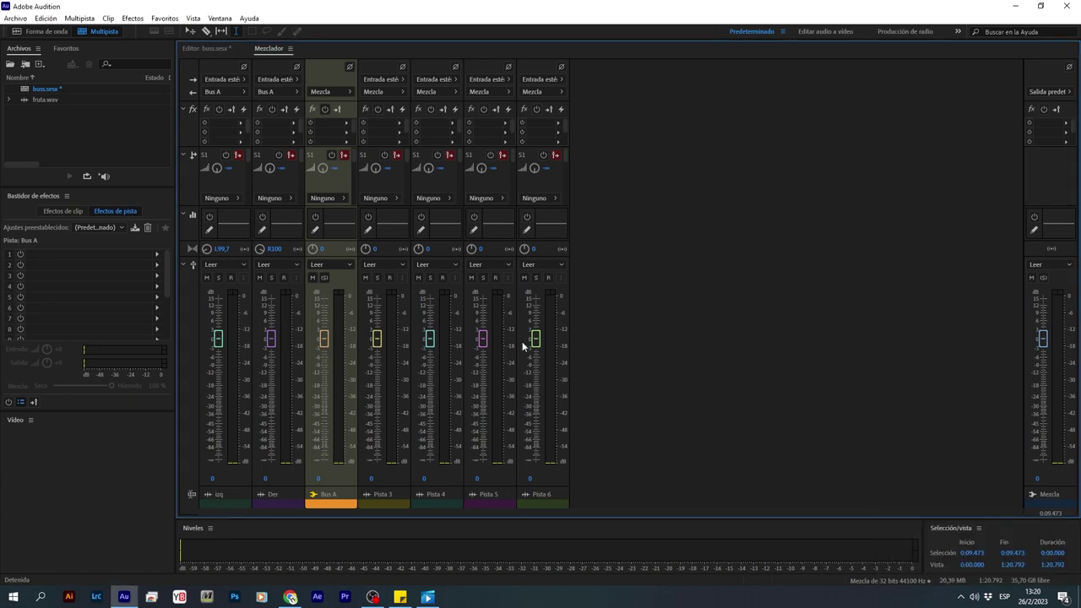
pyautogui.press('space')
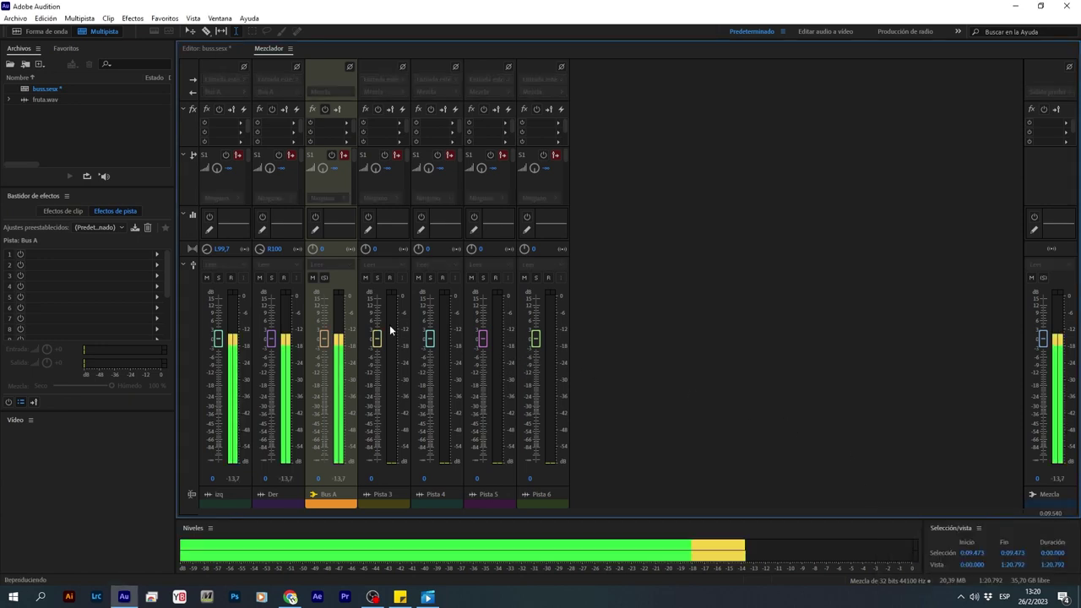
# - Mute and unmute Bus A and the Der track during playback to check their effect on the mix, and stop
pyautogui.click(312, 278)
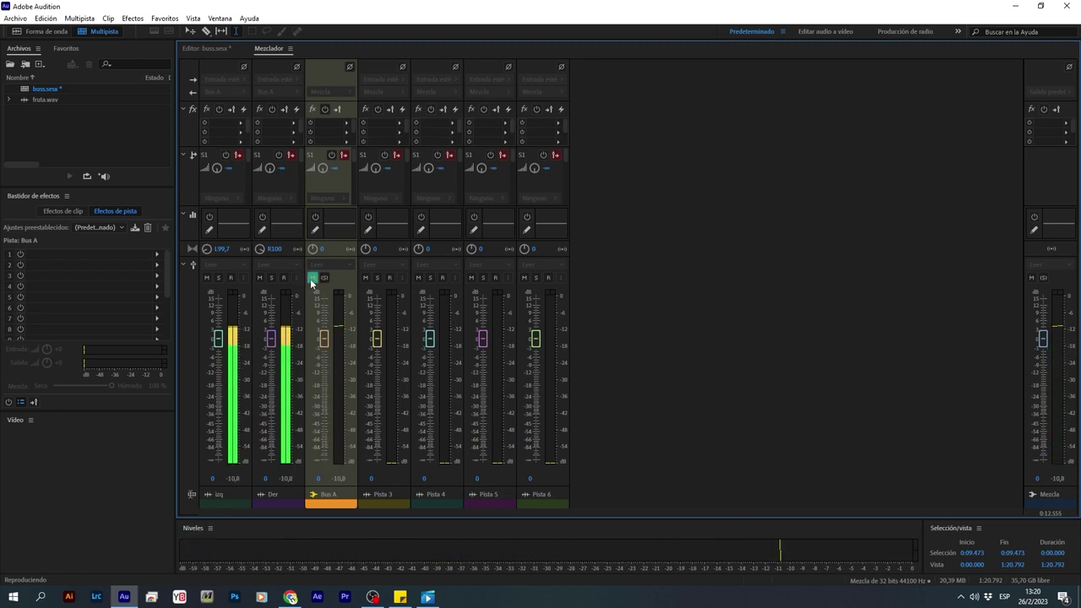
pyautogui.click(313, 278)
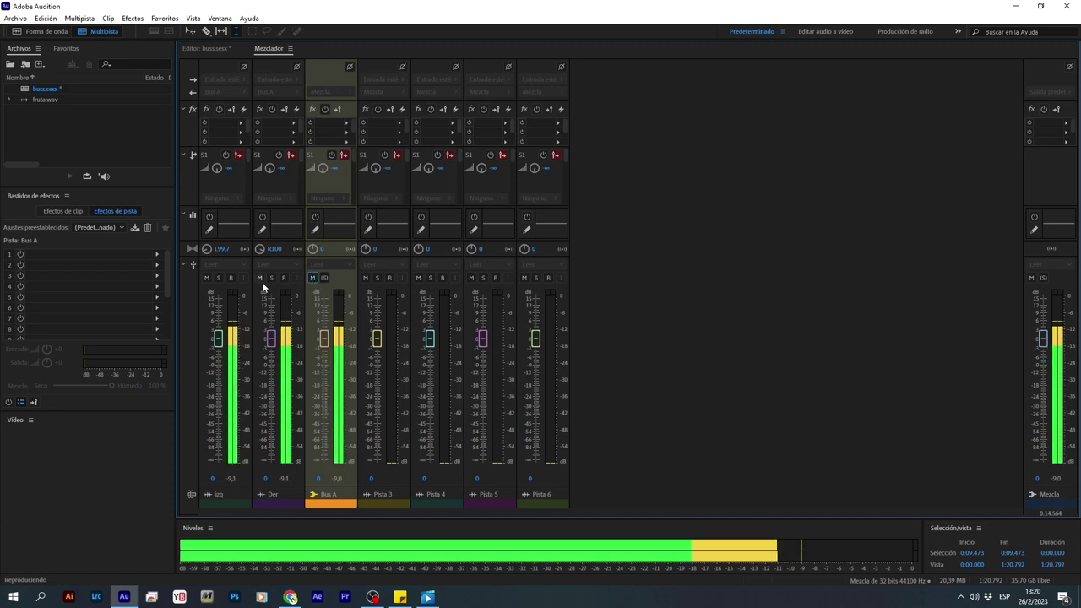
pyautogui.click(259, 278)
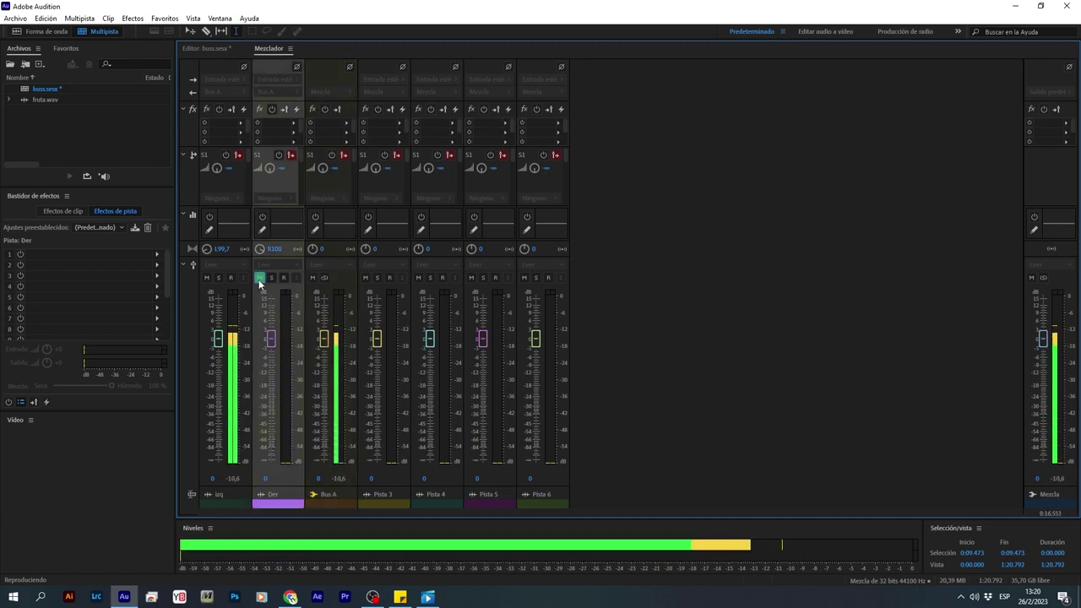
pyautogui.click(259, 279)
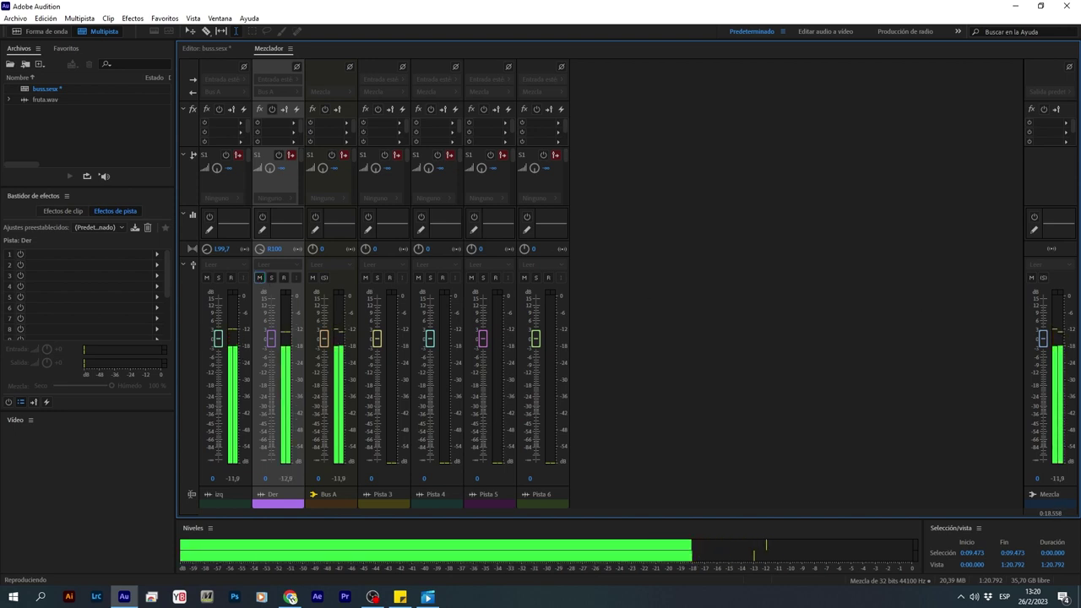
pyautogui.press('space')
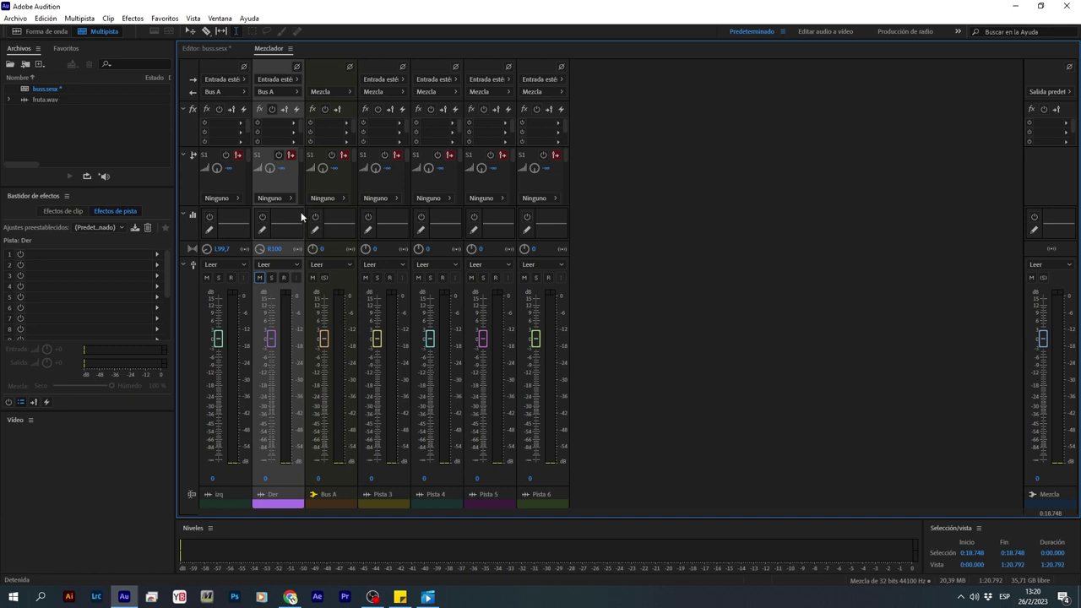
# - Raise Bus A's volume fader to +3 dB in the mixer
pyautogui.click(213, 310)
pyautogui.click(326, 295)
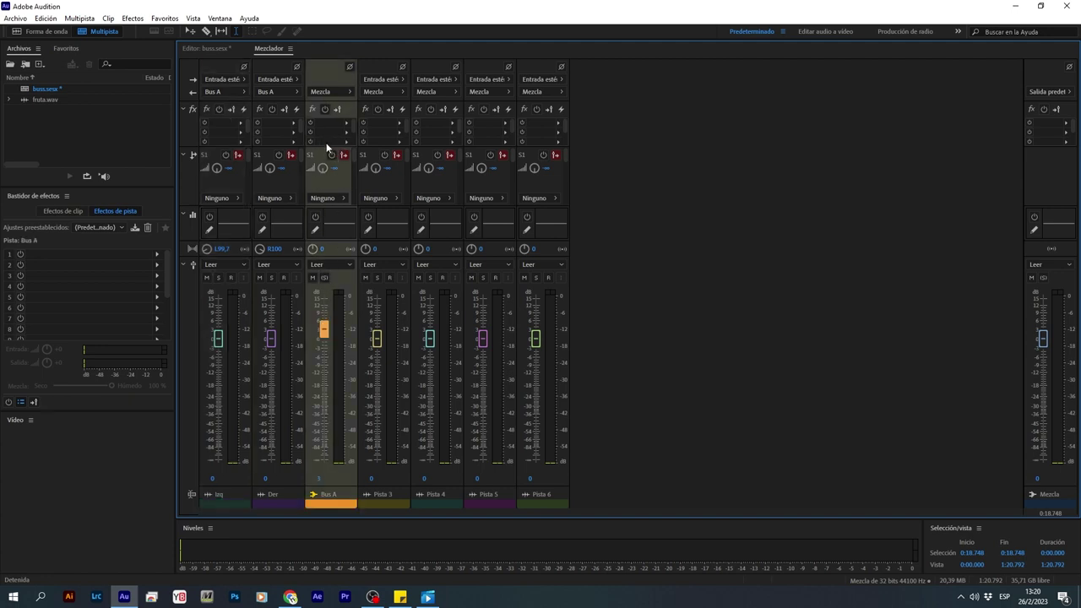
pyautogui.click(329, 72)
# - Return to the session's track view and add the VST3 equalizer FabFilter Pro-Q 2 to Bus A's first effect slot
pyautogui.click(212, 49)
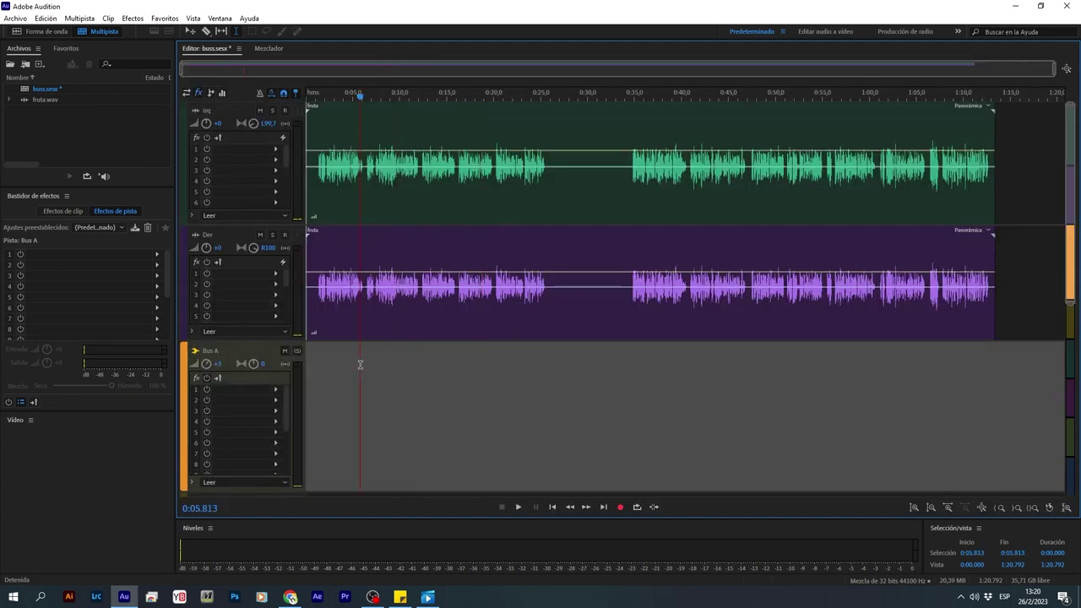
pyautogui.click(322, 358)
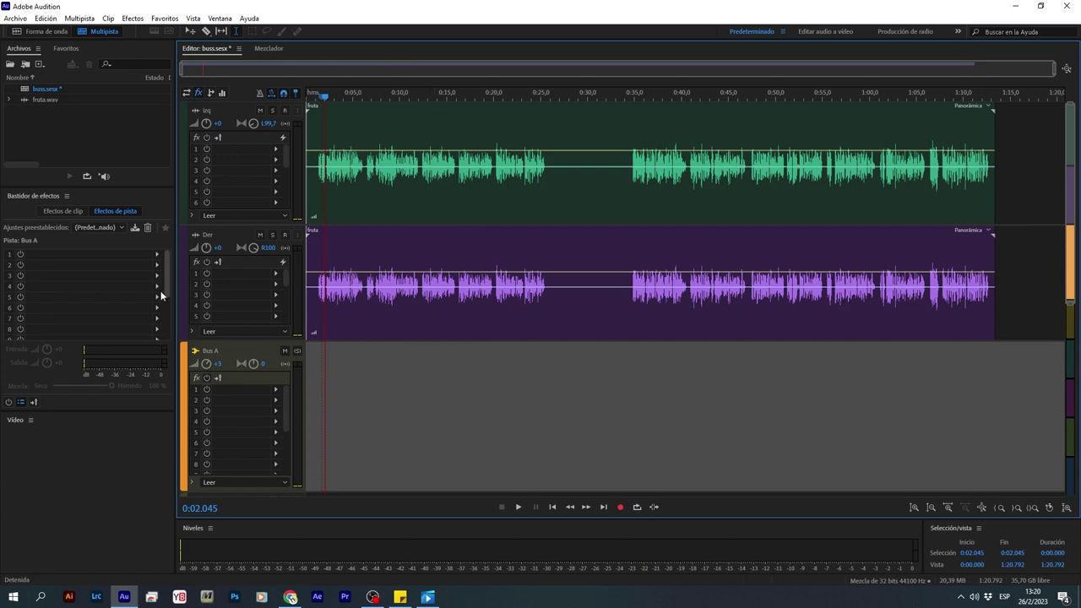
pyautogui.click(275, 389)
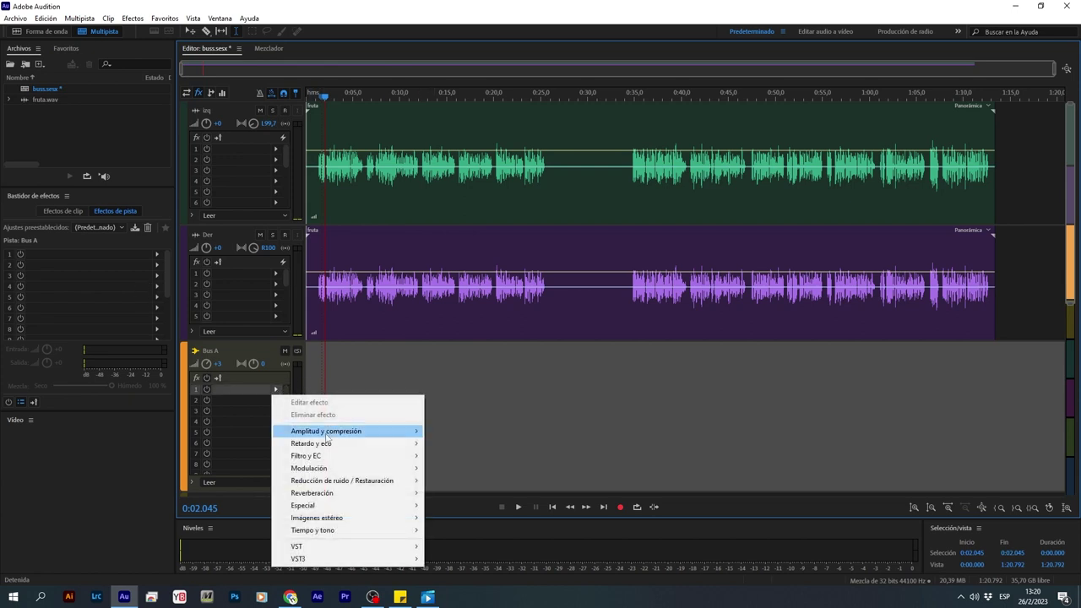
pyautogui.moveTo(397, 560)
pyautogui.moveTo(502, 440)
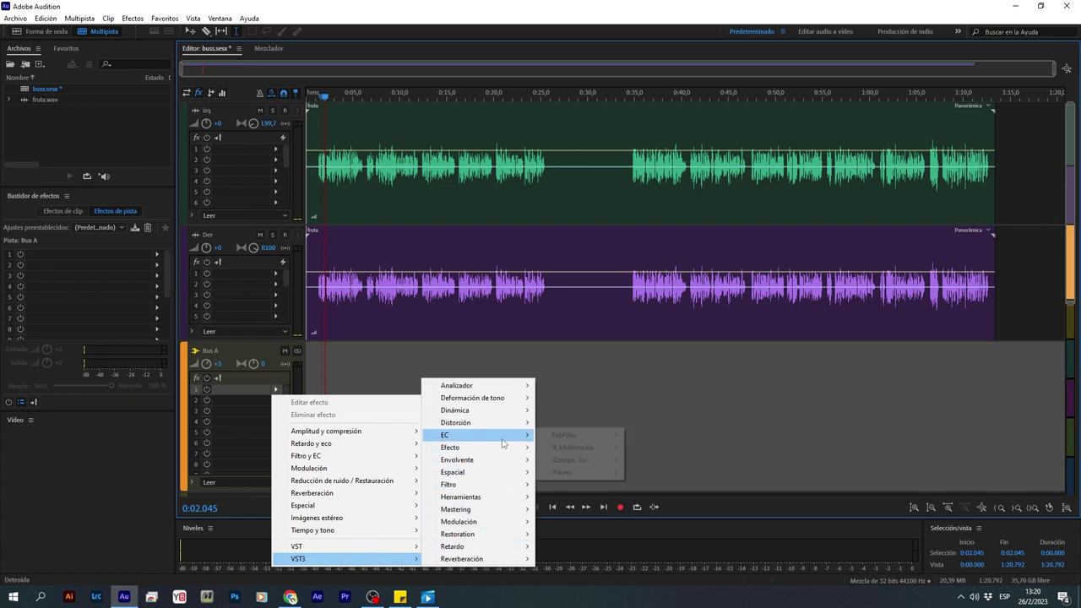
pyautogui.moveTo(604, 439)
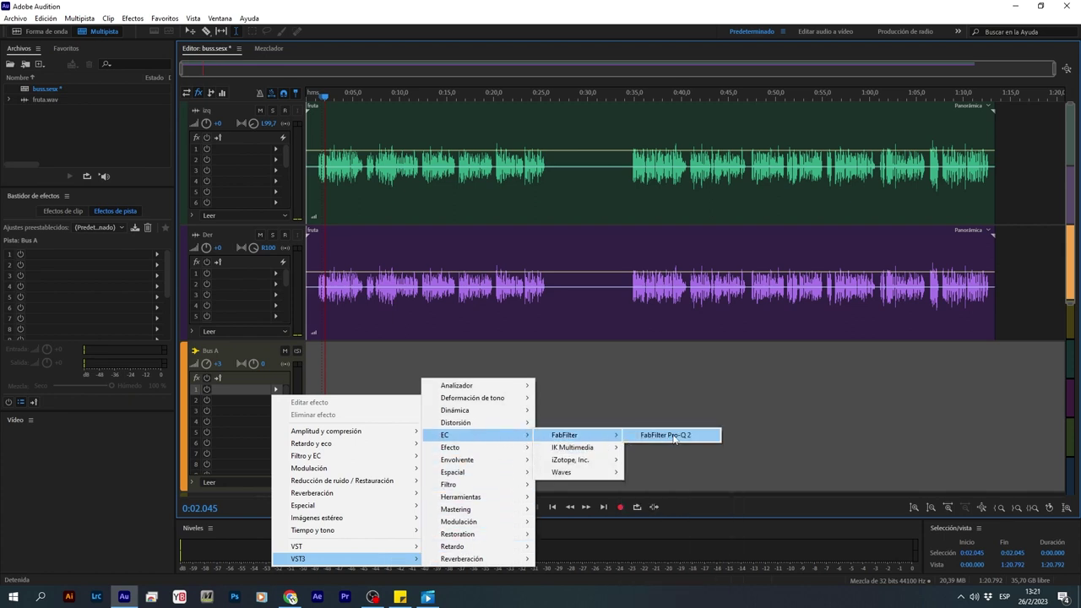
pyautogui.click(674, 436)
# - Mute the computer's main audio output
pyautogui.click(975, 595)
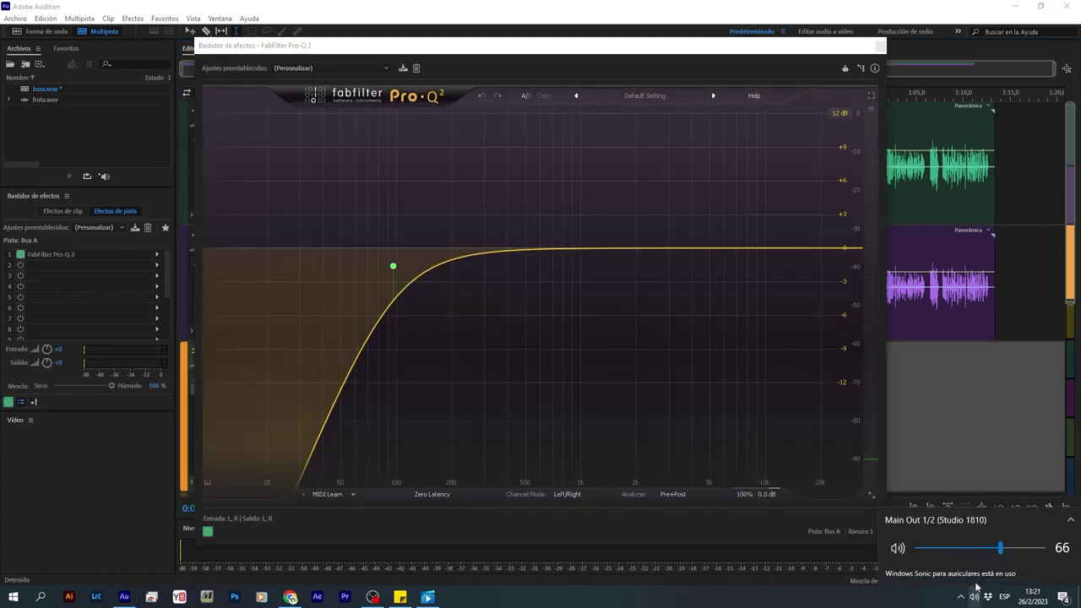
pyautogui.click(897, 547)
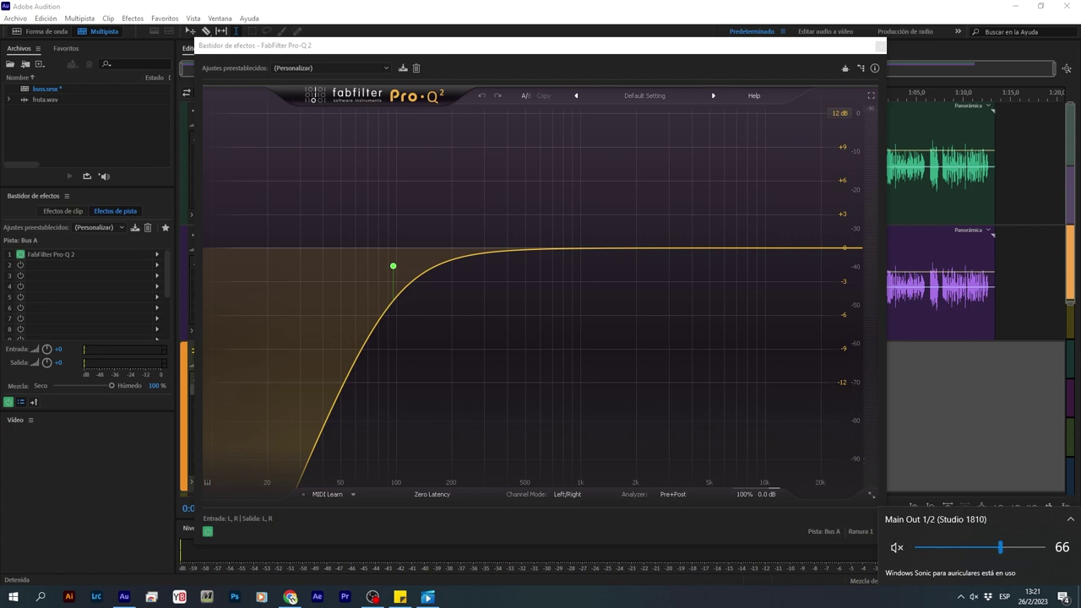
pyautogui.click(373, 597)
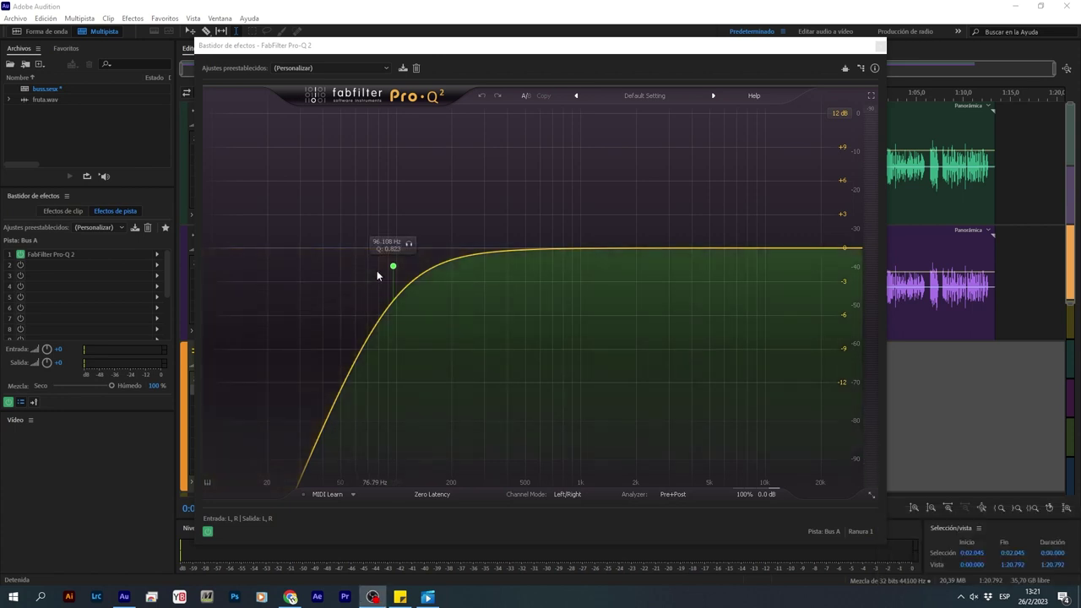
# - Shape Bus A's EQ with a low cut near 95 Hz, Q about 1.1, and a high shelf of about +3.5 dB near 15.8 kHz
pyautogui.click(394, 268)
pyautogui.press('space')
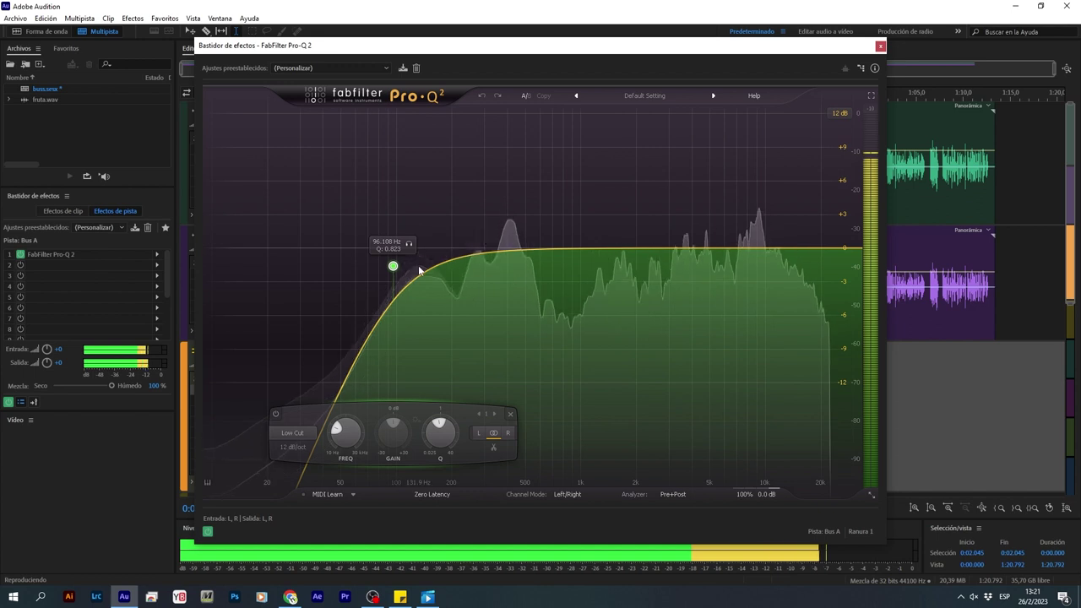
pyautogui.press('space')
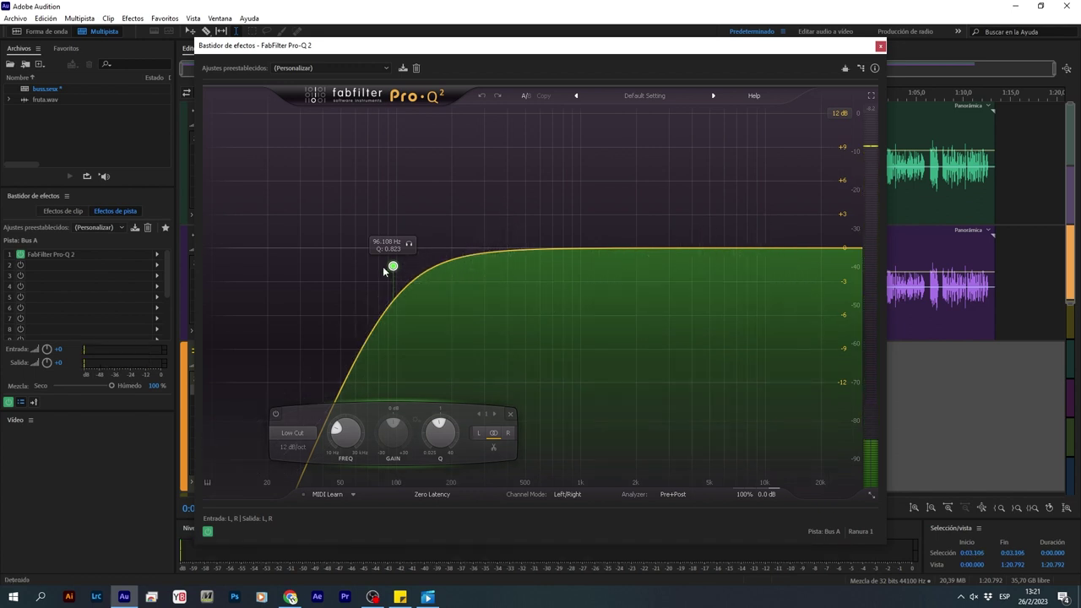
pyautogui.moveTo(393, 267); pyautogui.dragTo(395, 241)
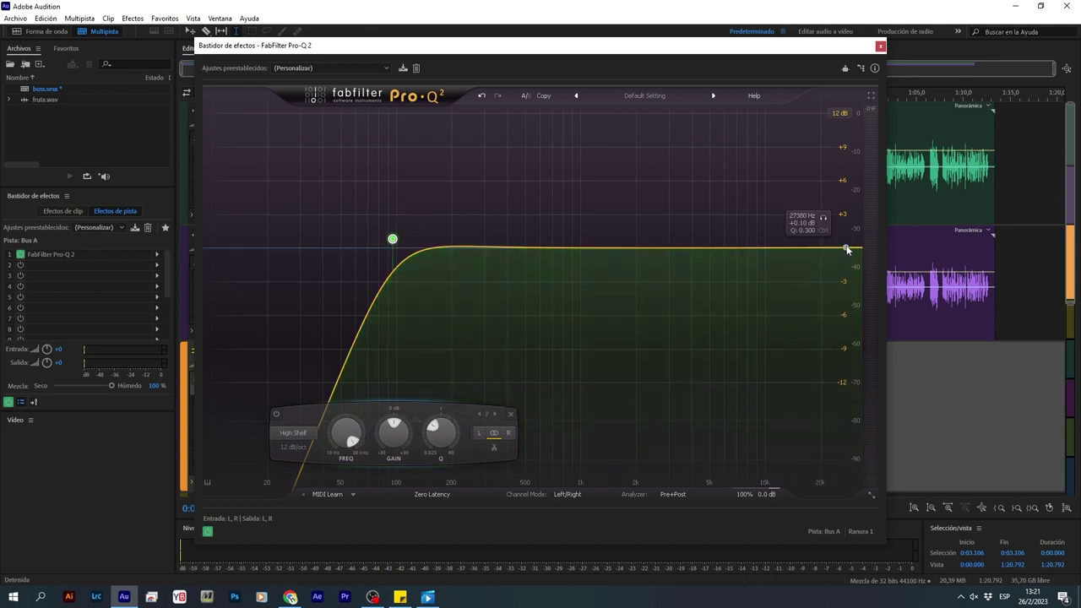
pyautogui.moveTo(845, 248); pyautogui.dragTo(818, 194)
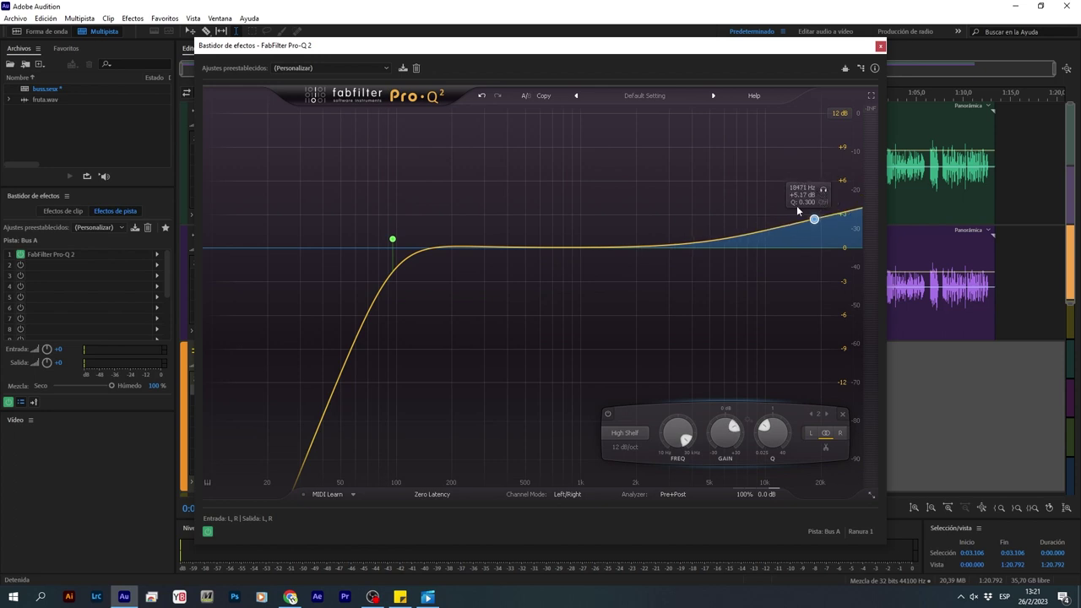
pyautogui.moveTo(813, 222); pyautogui.dragTo(802, 229)
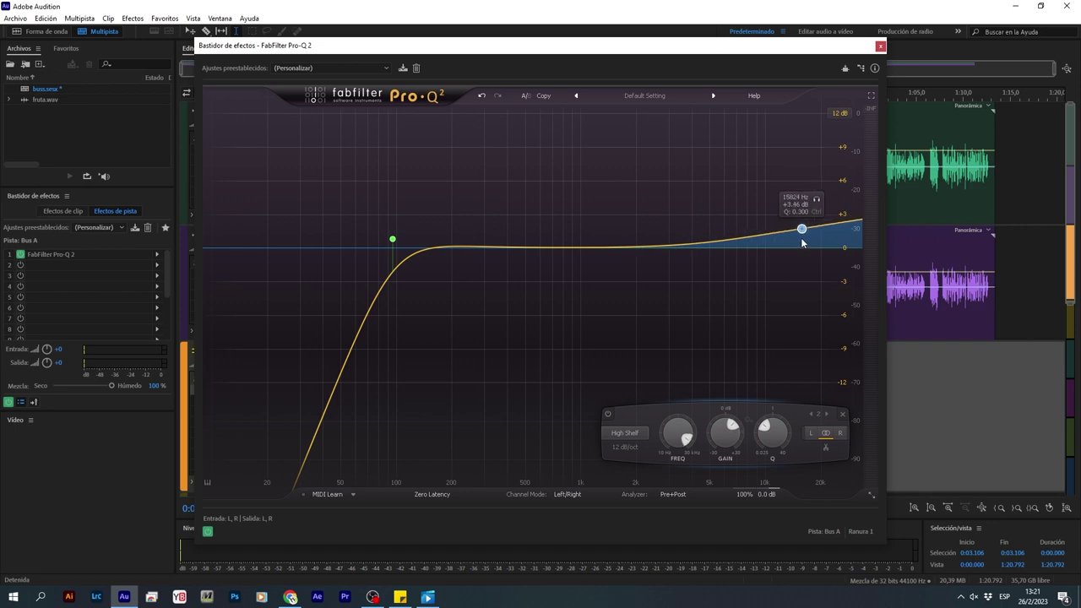
# - Play the session from about 1:04.2 to check the equalized voices in the Pro-Q 2 analyzer, and stop
pyautogui.click(909, 382)
pyautogui.press('space')
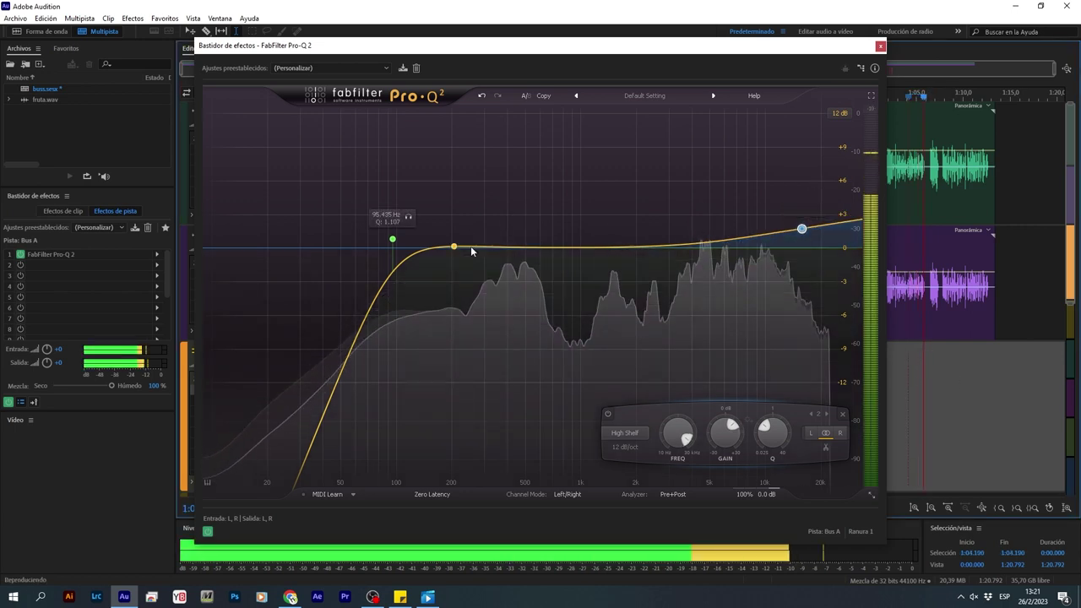
pyautogui.press('space')
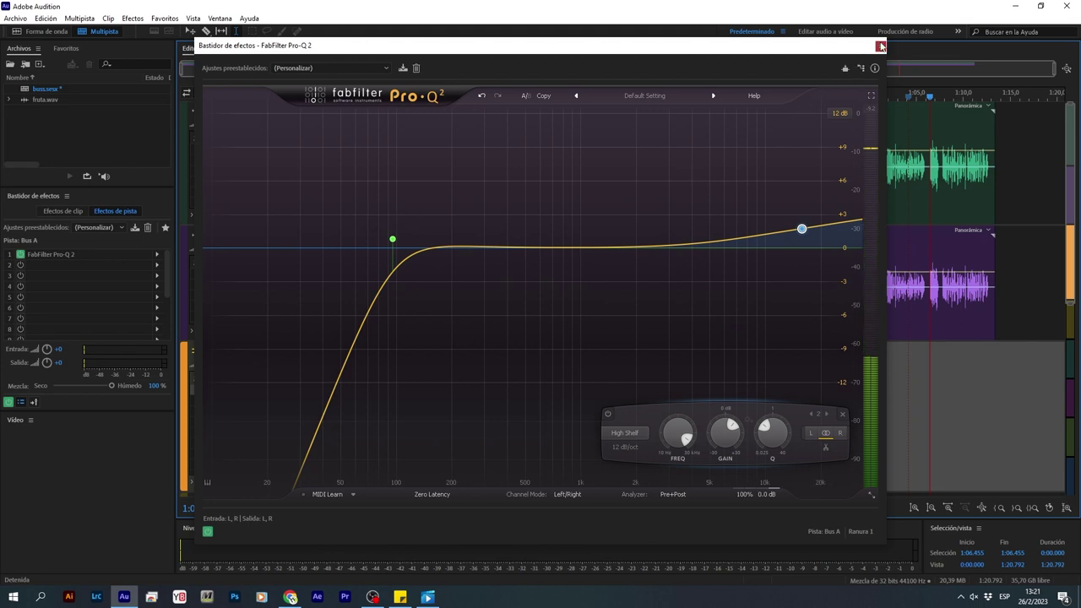
# - Close the Pro-Q 2 window and save the session
pyautogui.click(880, 48)
pyautogui.hotkey('ctrl', 's')
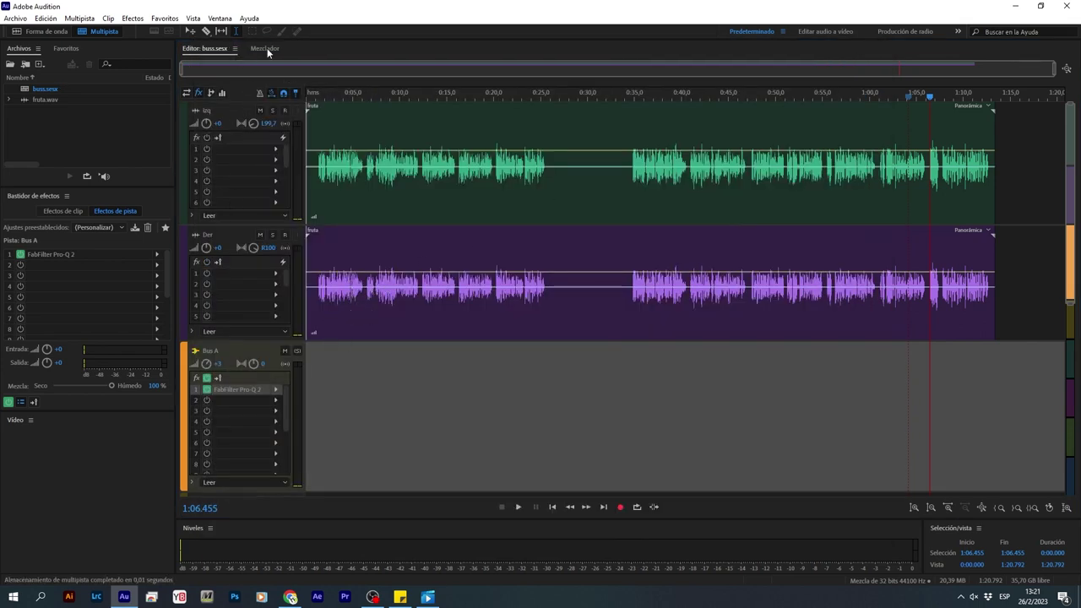
# - Play the session in the mixer from about 1:06.5 to check the levels with Bus A's equalizer active, and stop
pyautogui.hotkey('alt', '2')
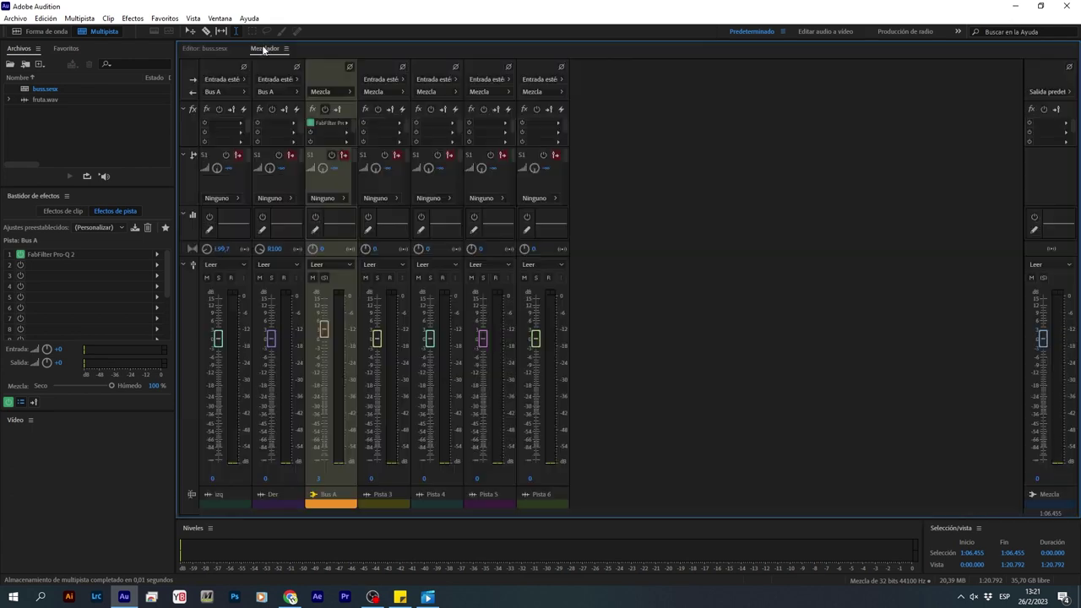
pyautogui.press('space')
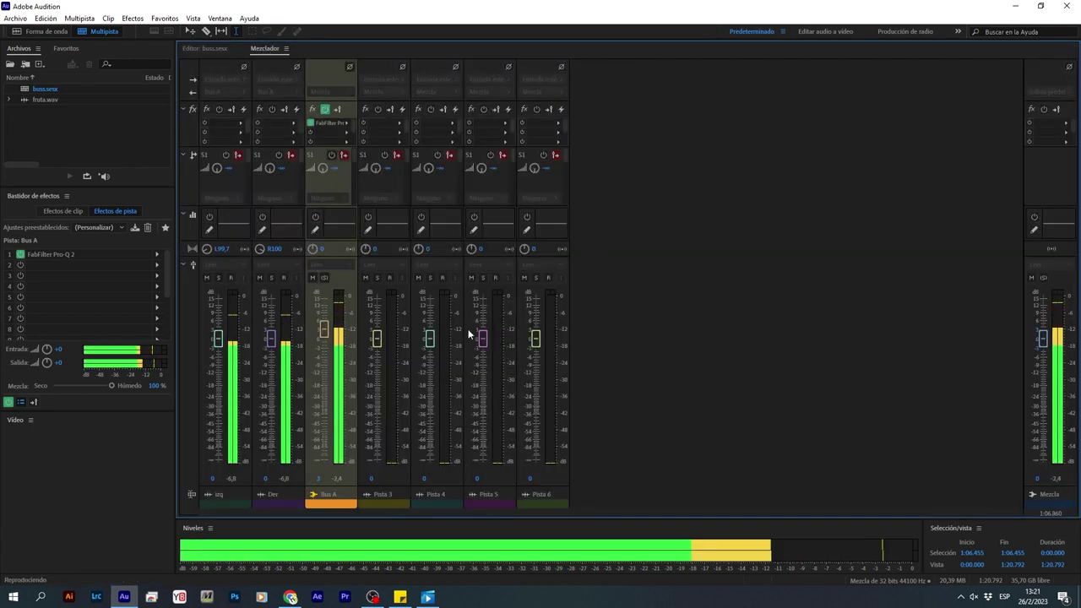
pyautogui.press('space')
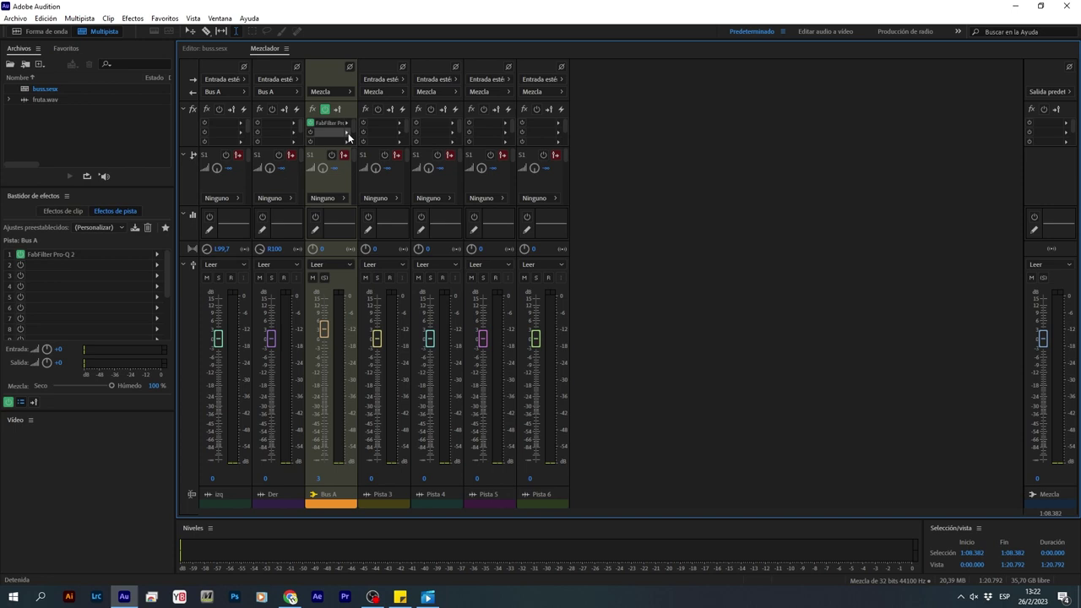
# - Add the VST3 dynamics effect FabFilter Pro-C 2 to Bus A's second effect slot
pyautogui.click(346, 133)
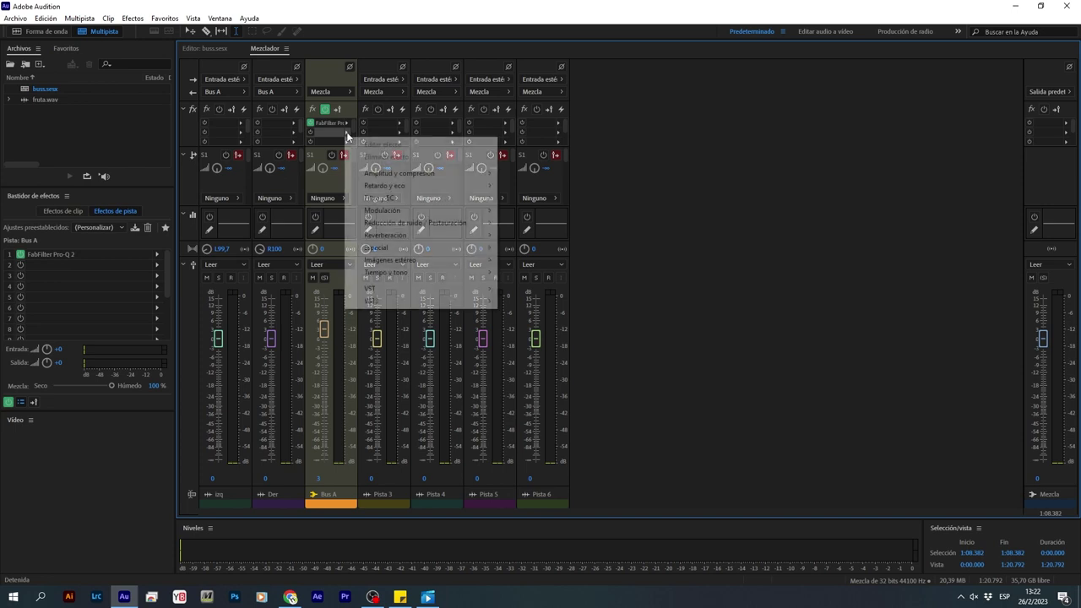
pyautogui.moveTo(420, 175)
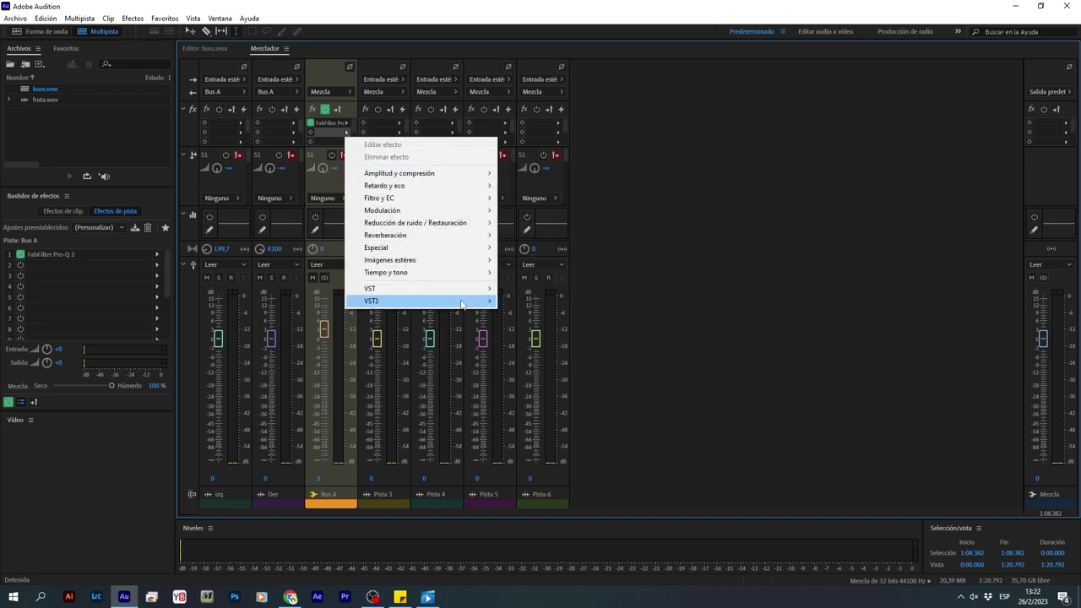
pyautogui.moveTo(465, 304)
pyautogui.moveTo(567, 327)
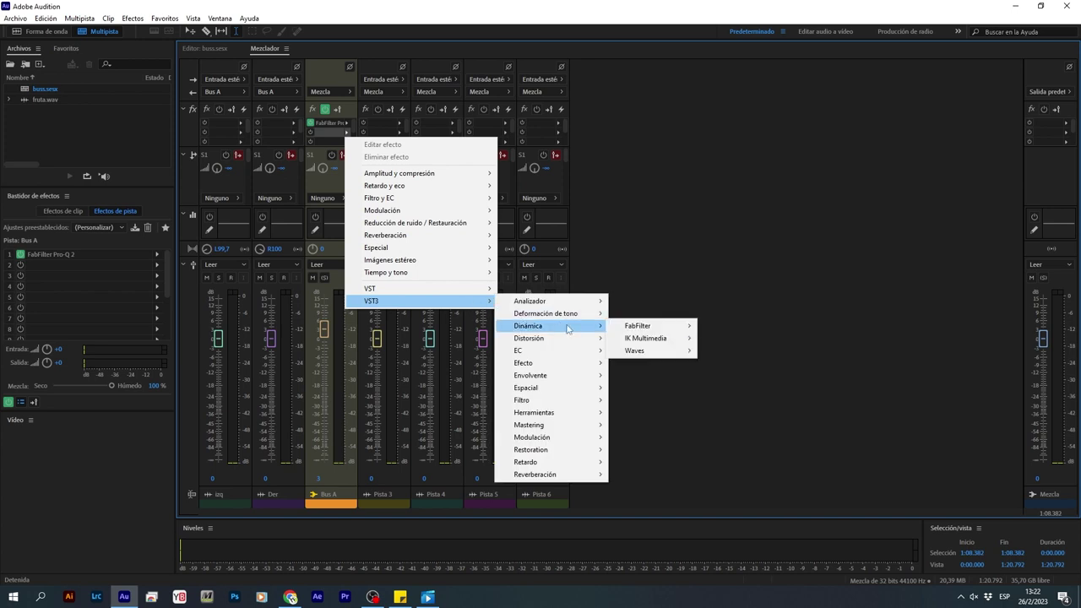
pyautogui.moveTo(678, 328)
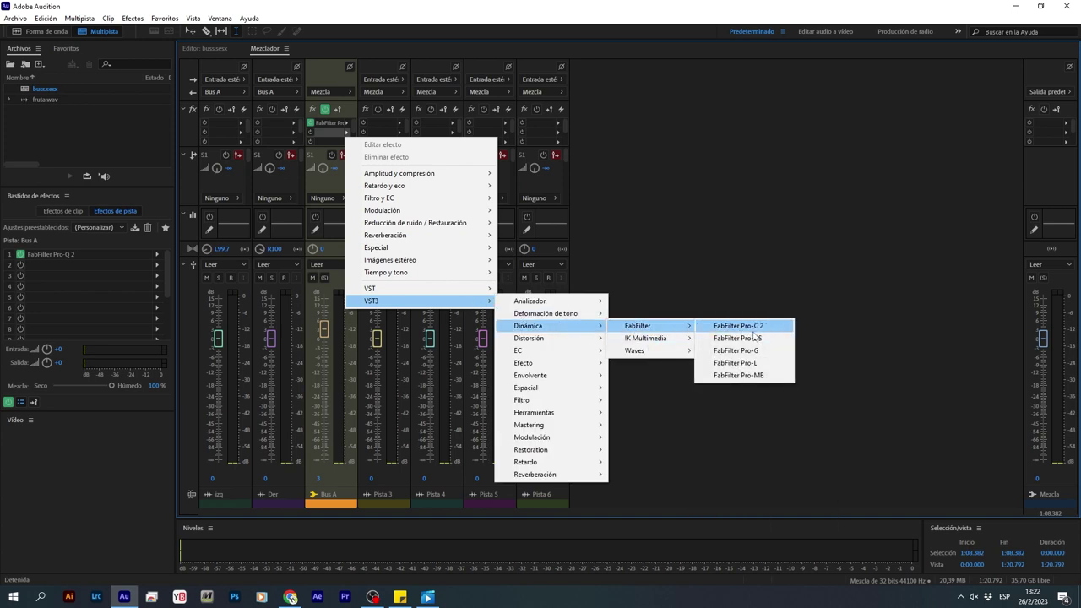
pyautogui.click(739, 326)
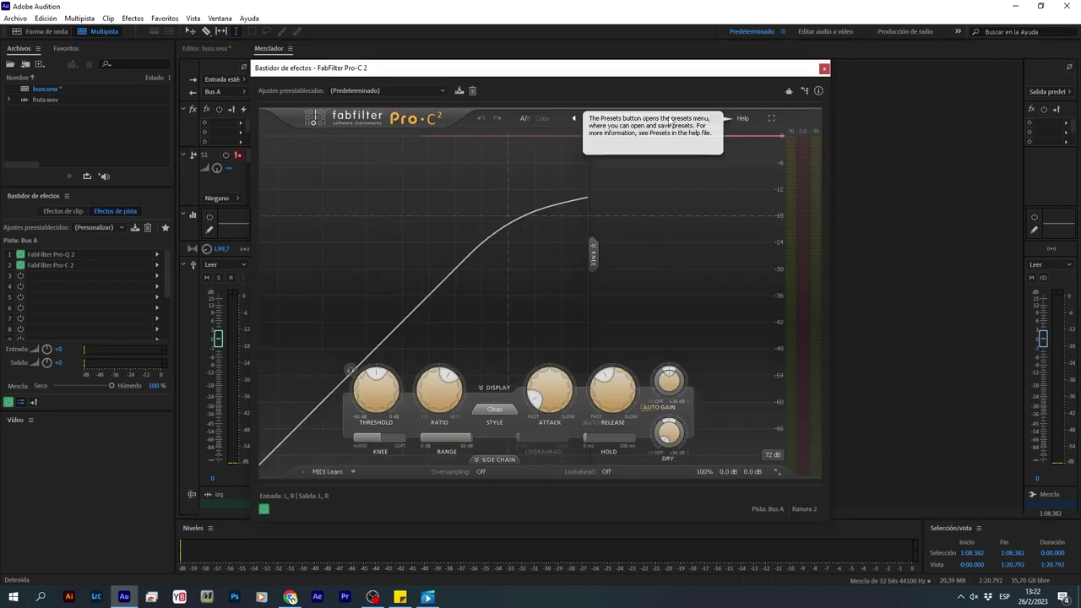
# - Load the Vocals preset Total Control bM in Pro-C 2 and move its side-chain bell band to about 4460 Hz at -3.65 dB
pyautogui.click(668, 119)
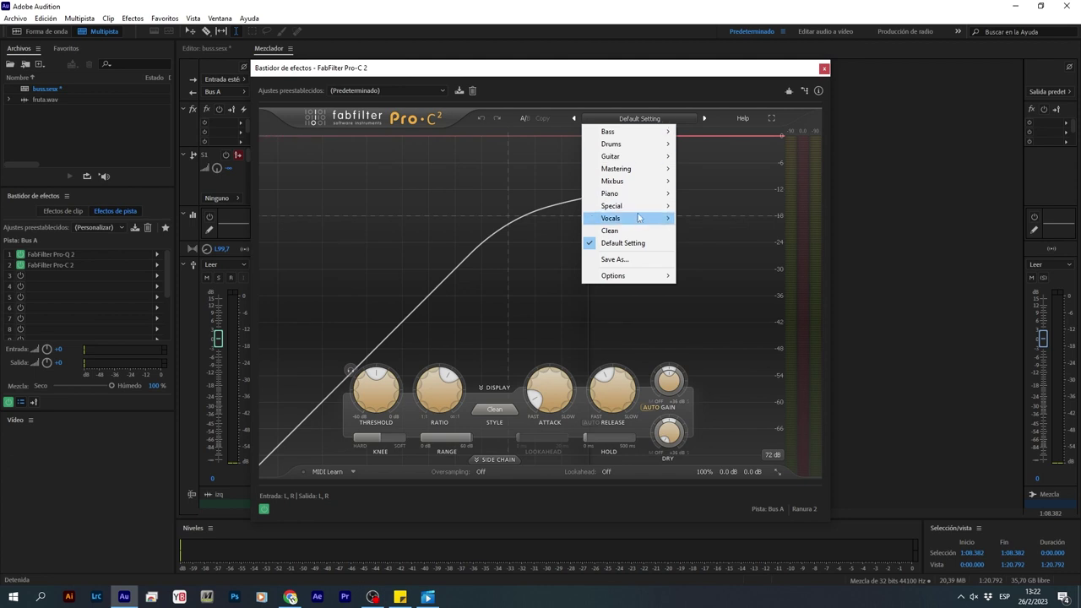
pyautogui.moveTo(641, 219)
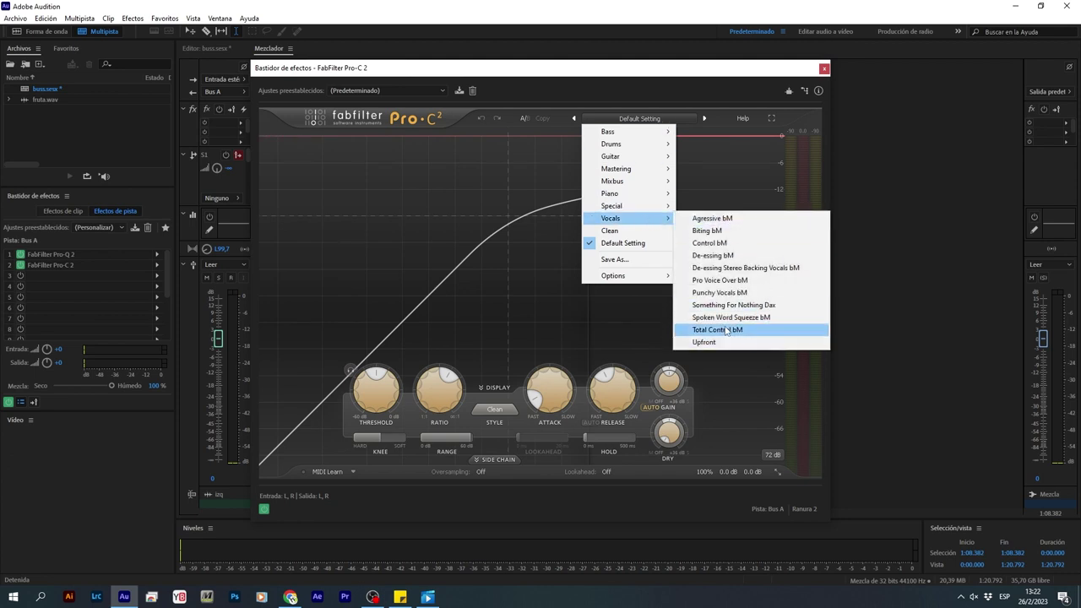
pyautogui.click(726, 331)
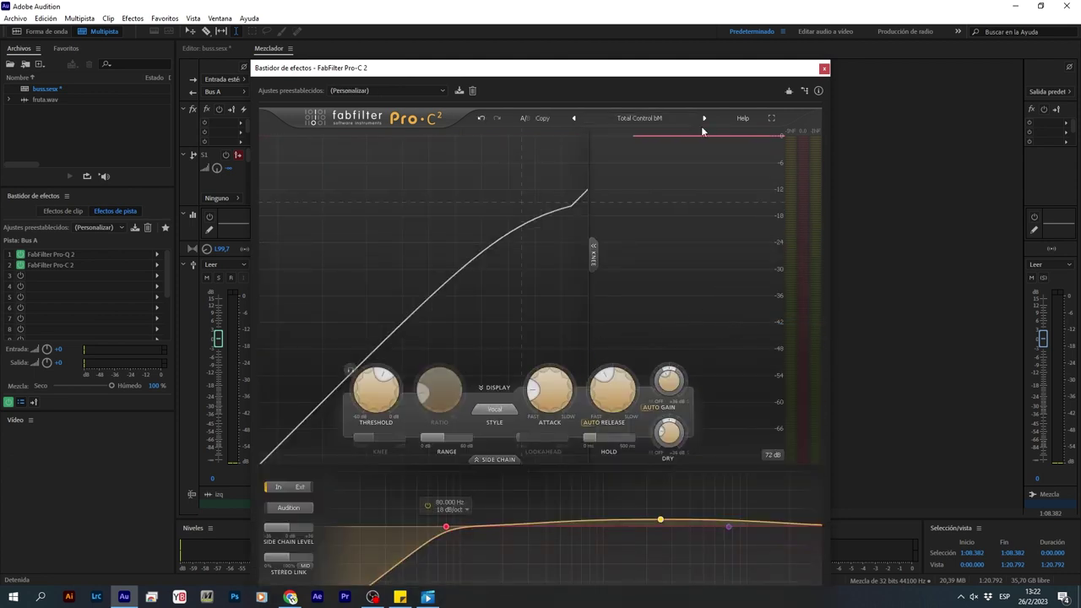
pyautogui.moveTo(655, 77); pyautogui.dragTo(620, 31)
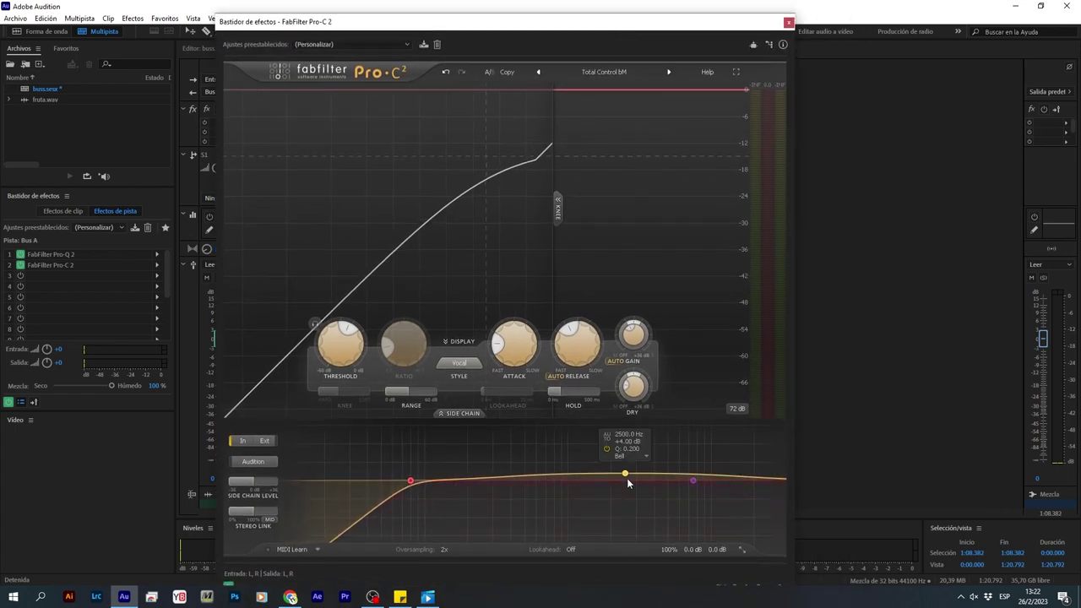
pyautogui.moveTo(627, 478); pyautogui.dragTo(663, 493)
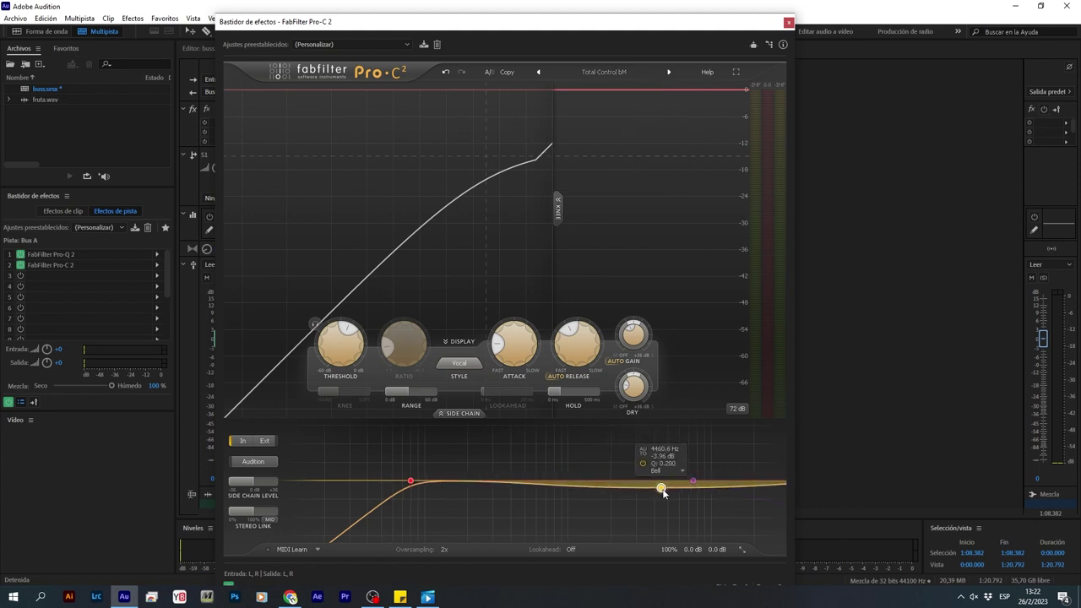
# - Adjust Pro-C 2's threshold to about -13 dB while playing the session, and stop playback
pyautogui.press('space')
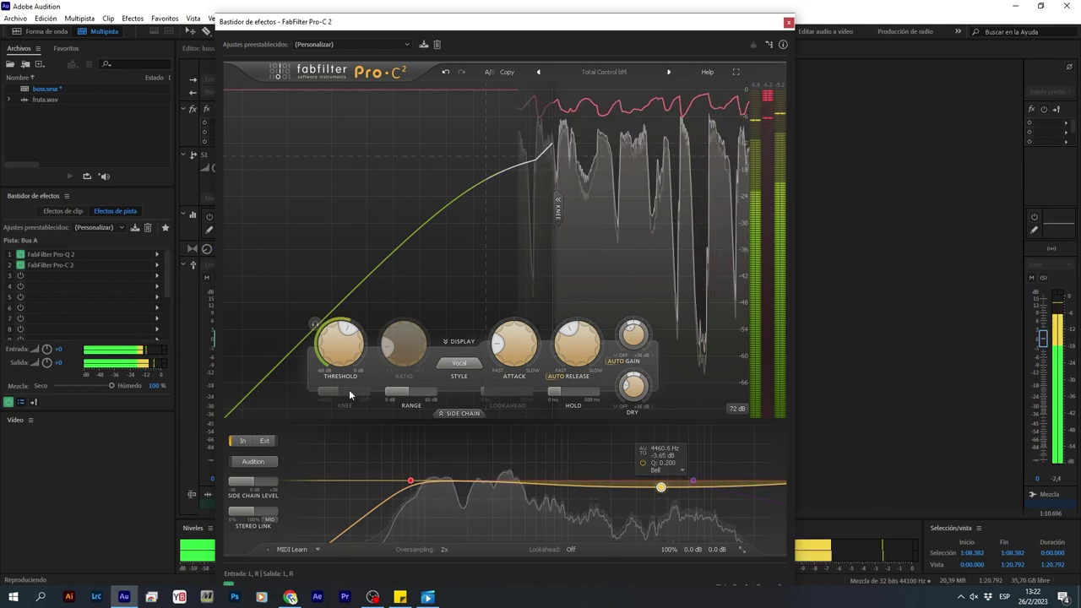
pyautogui.moveTo(342, 350); pyautogui.dragTo(354, 297)
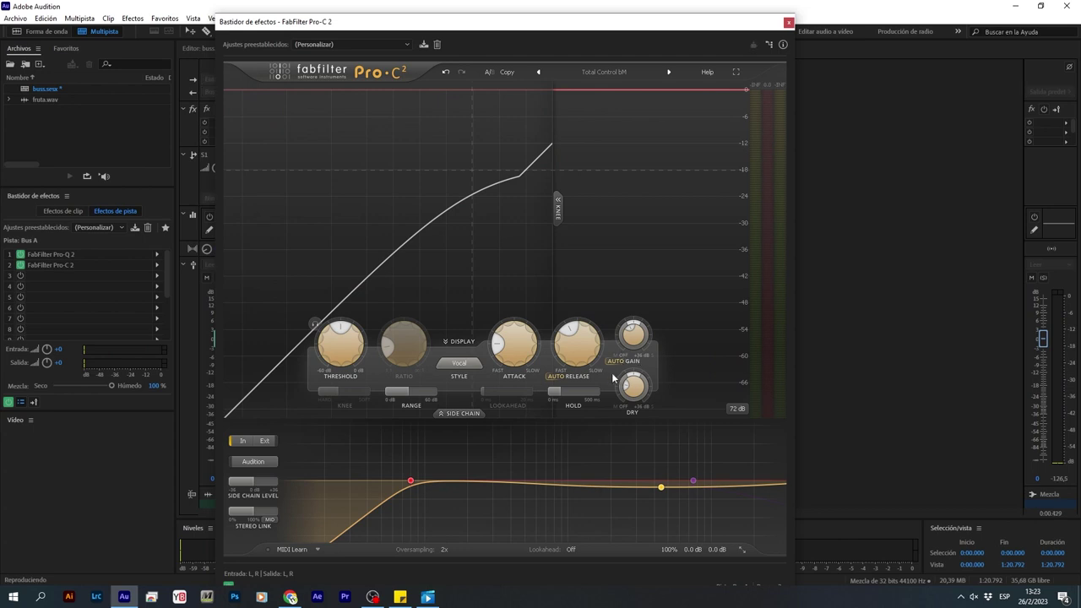
pyautogui.click(901, 272)
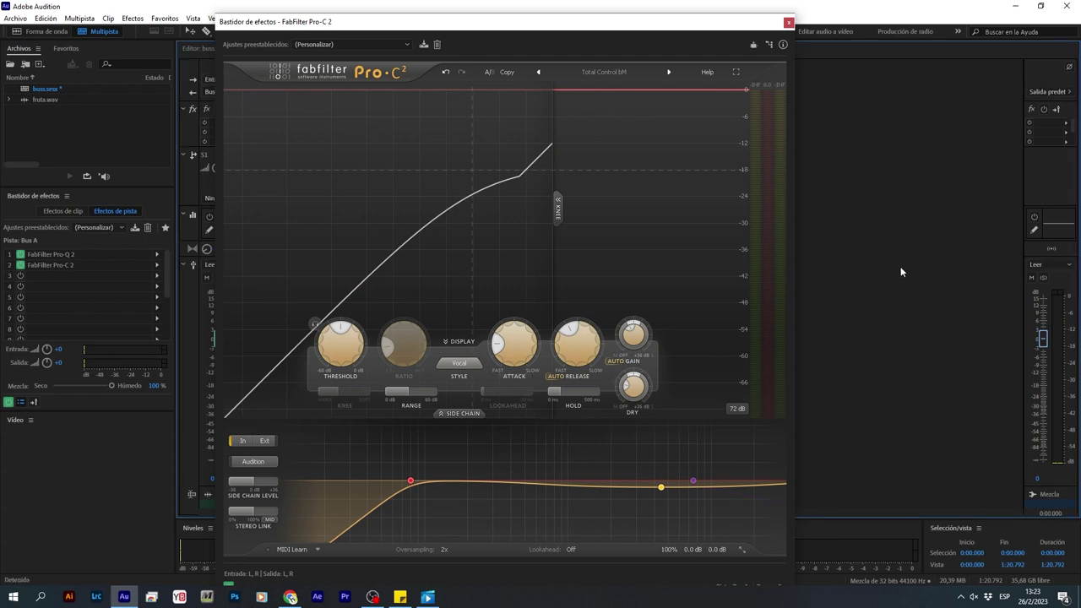
pyautogui.press('space')
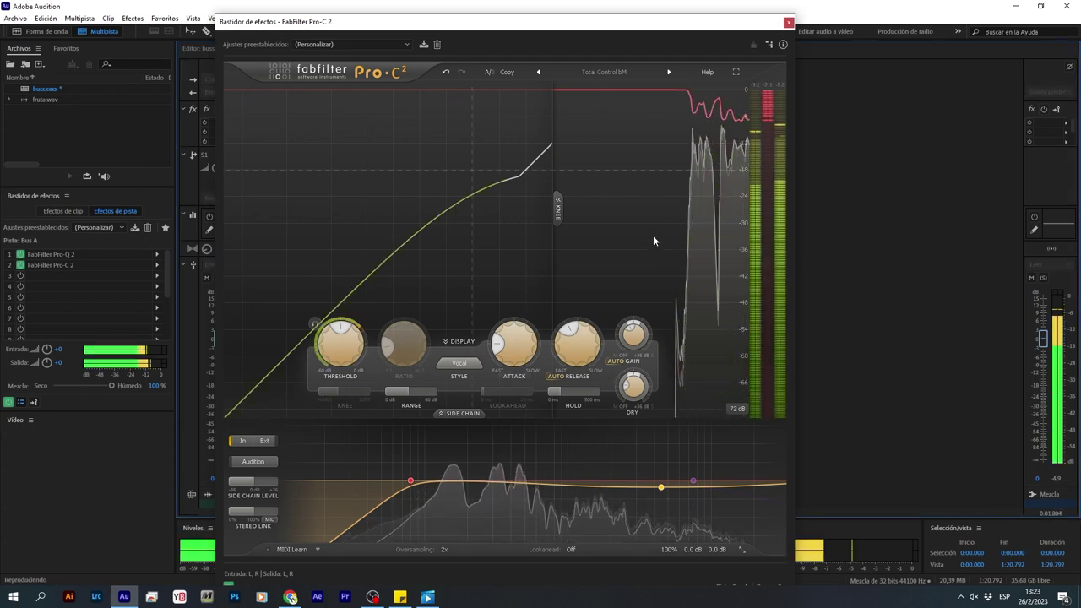
pyautogui.moveTo(340, 338); pyautogui.dragTo(374, 296)
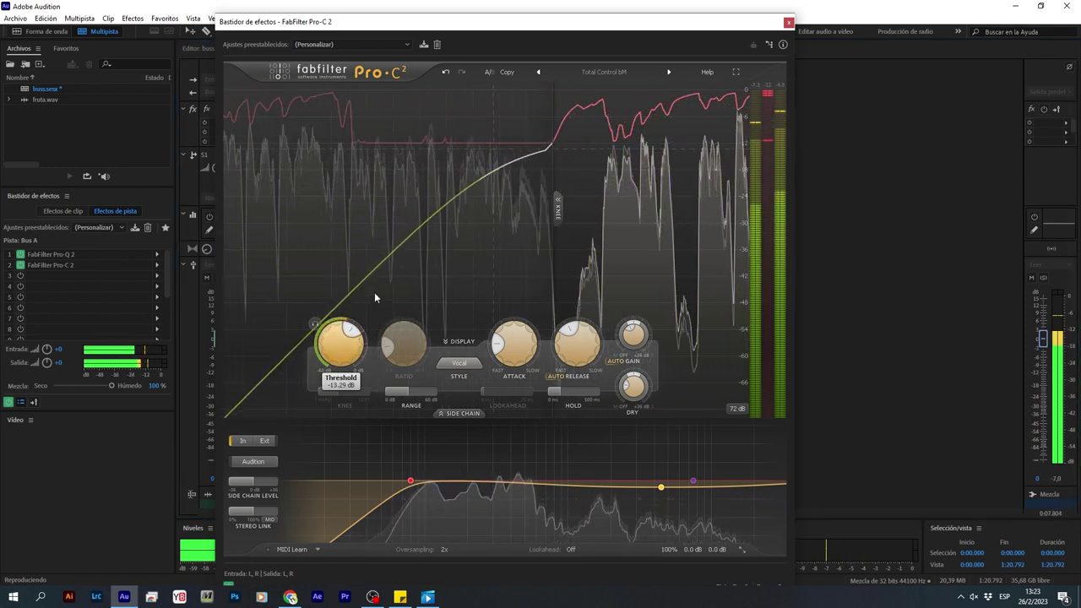
pyautogui.press('space')
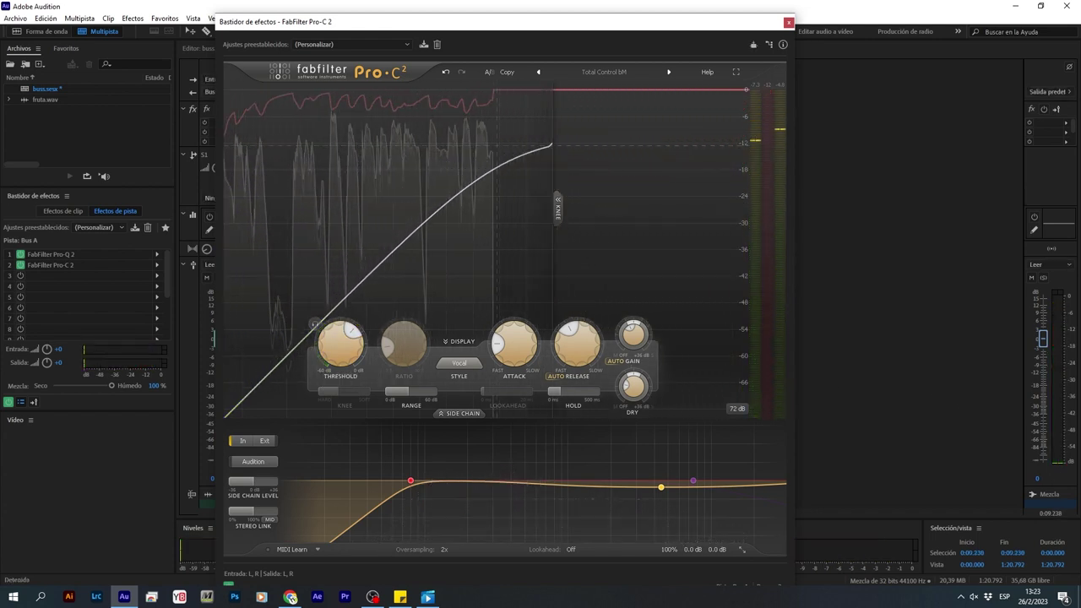
# - Unmute the system audio output and start playing the session from about 0:09.2
pyautogui.click(973, 598)
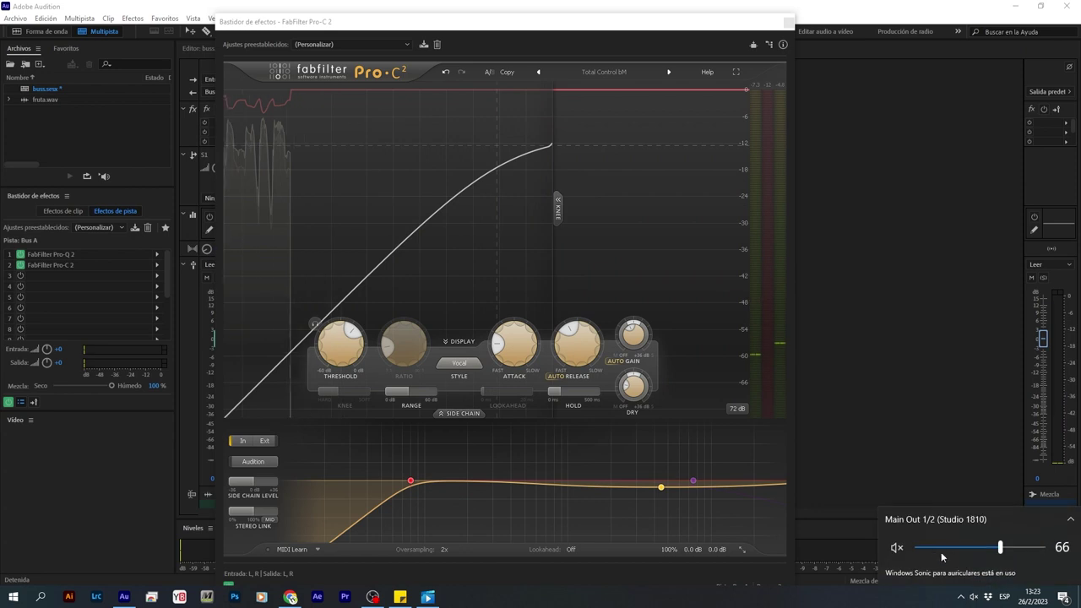
pyautogui.click(372, 598)
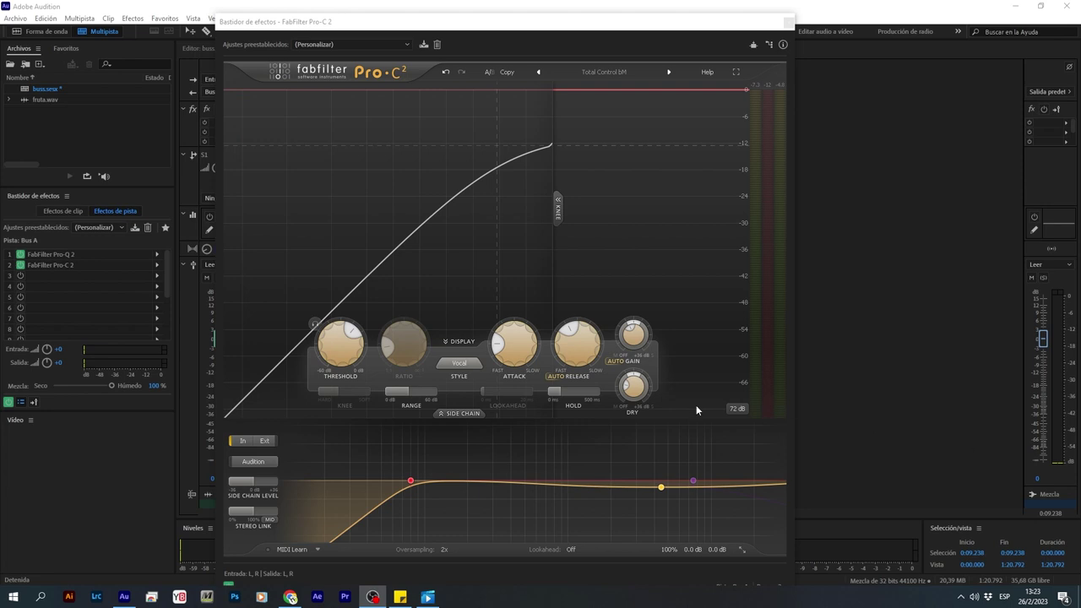
pyautogui.click(876, 318)
pyautogui.press('space')
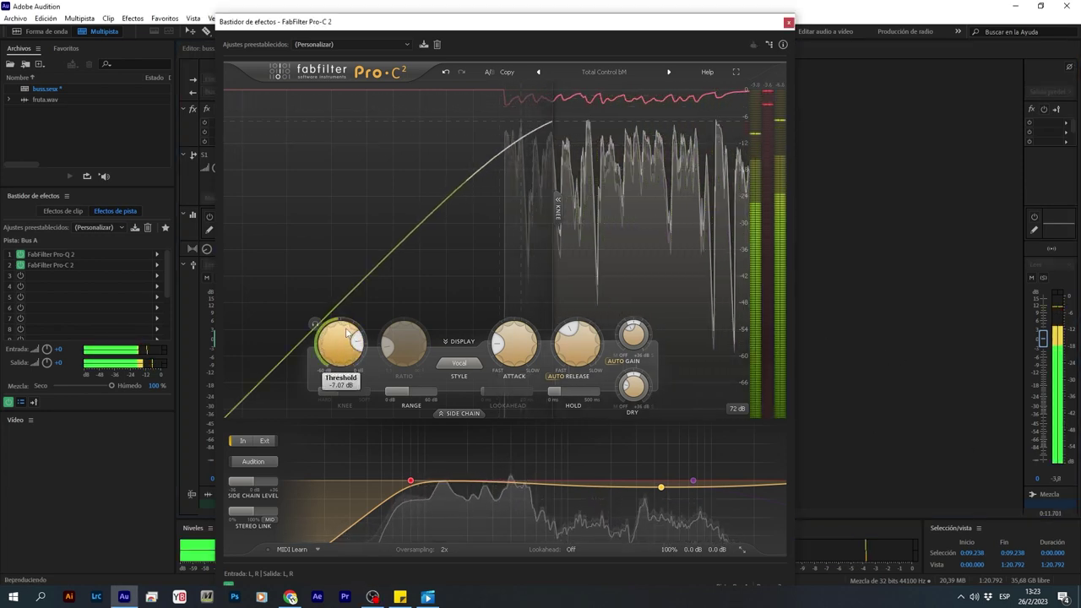
# - Set Pro-C 2's threshold to -18 dB and move its side-chain bell band to about 7512 Hz with a deeper cut
pyautogui.moveTo(341, 342); pyautogui.dragTo(373, 346)
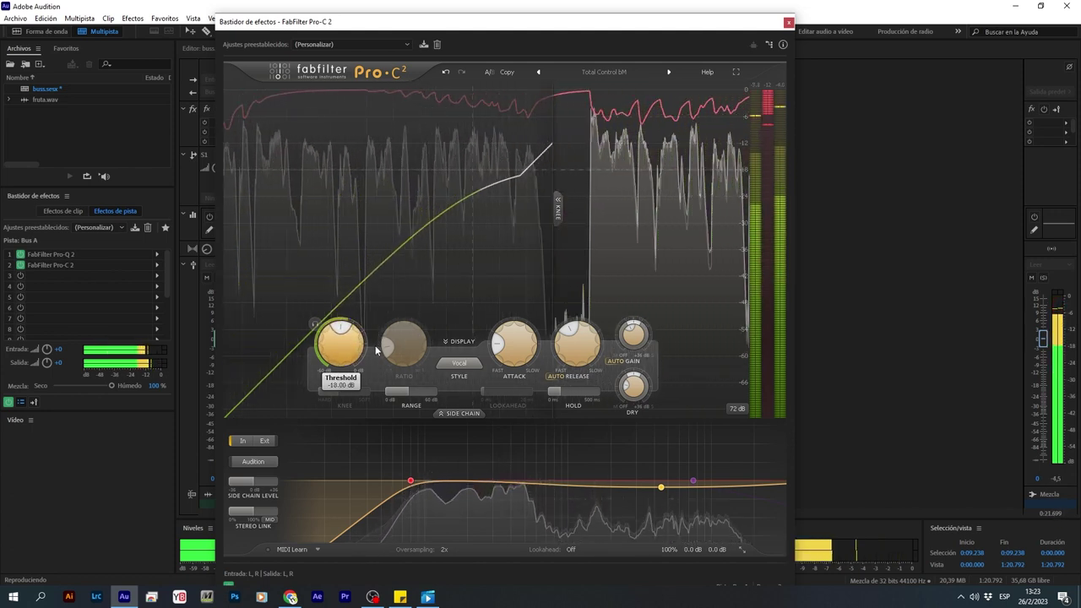
pyautogui.moveTo(660, 488); pyautogui.dragTo(698, 497)
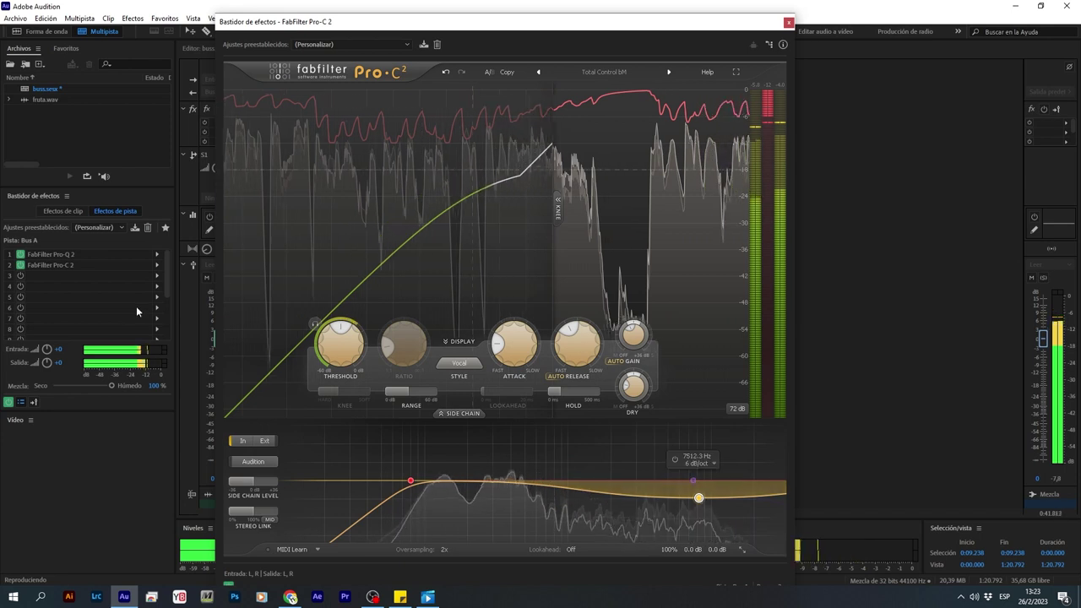
# - Add a narrow bell cut in Bus A's Pro-Q 2 near 8460 Hz, about -2 dB with Q about 8.5, and close the effect windows
pyautogui.doubleClick(75, 255)
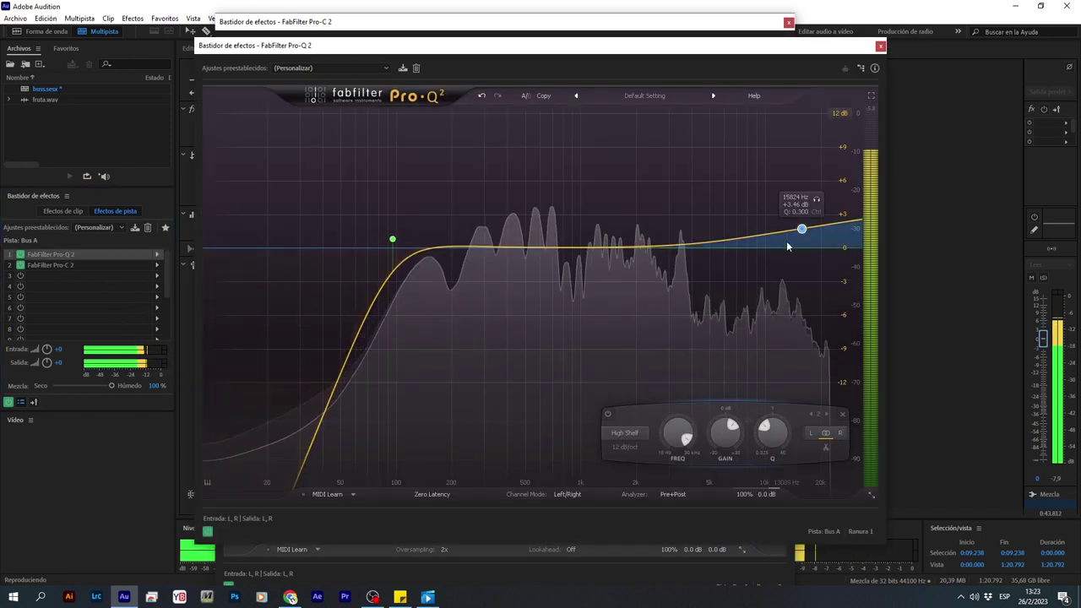
pyautogui.moveTo(801, 234); pyautogui.dragTo(752, 295)
pyautogui.scroll(-5, 772, 429)
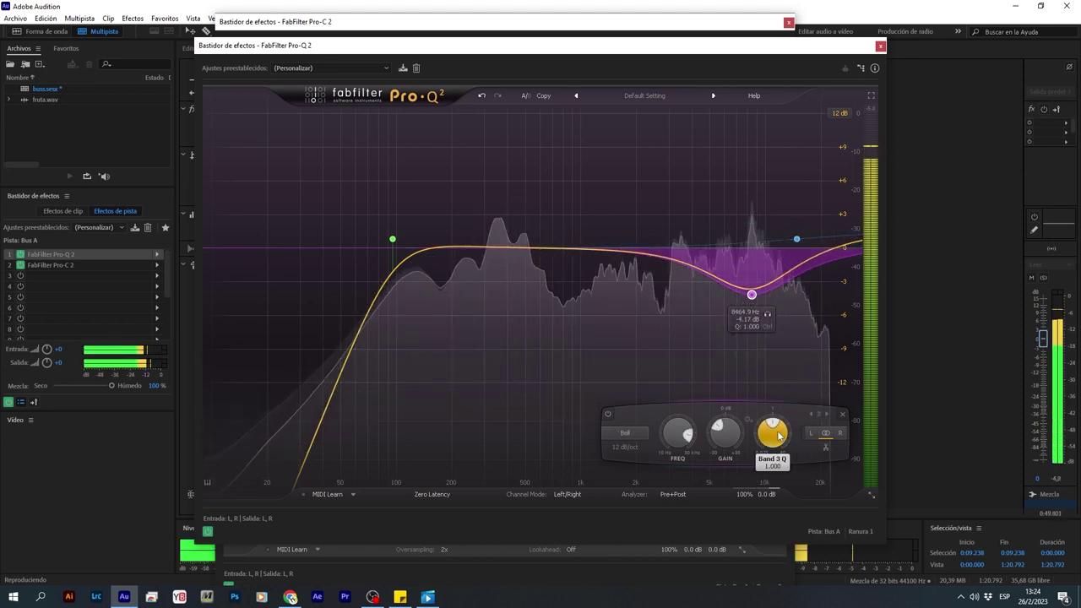
pyautogui.scroll(10, 777, 414)
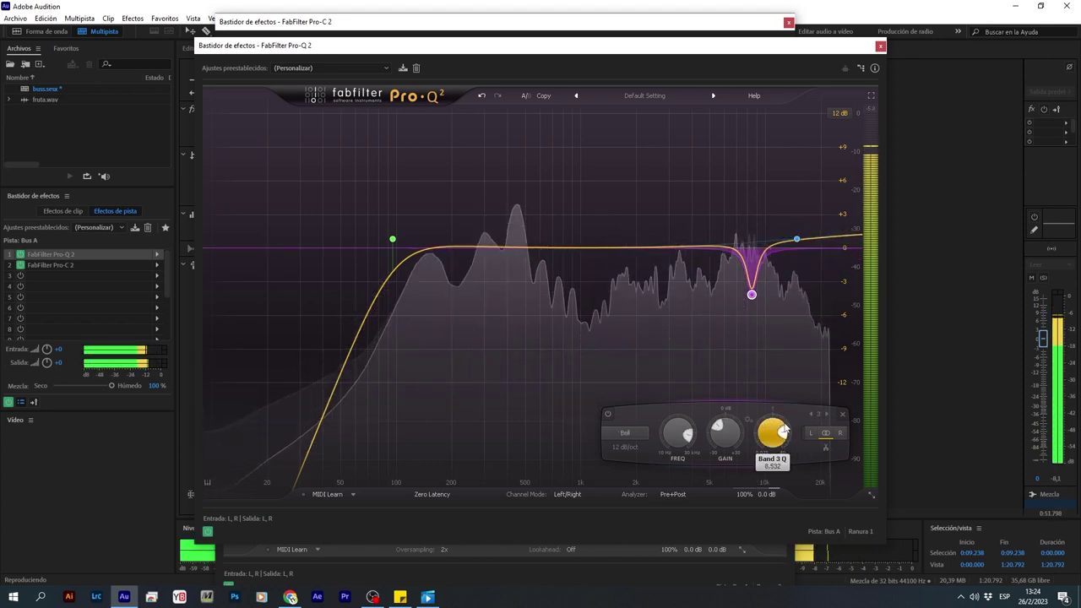
pyautogui.moveTo(767, 314)
pyautogui.mouseDown()
pyautogui.moveTo(752, 314)
pyautogui.moveTo(742, 276)
pyautogui.moveTo(771, 296)
pyautogui.mouseUp()
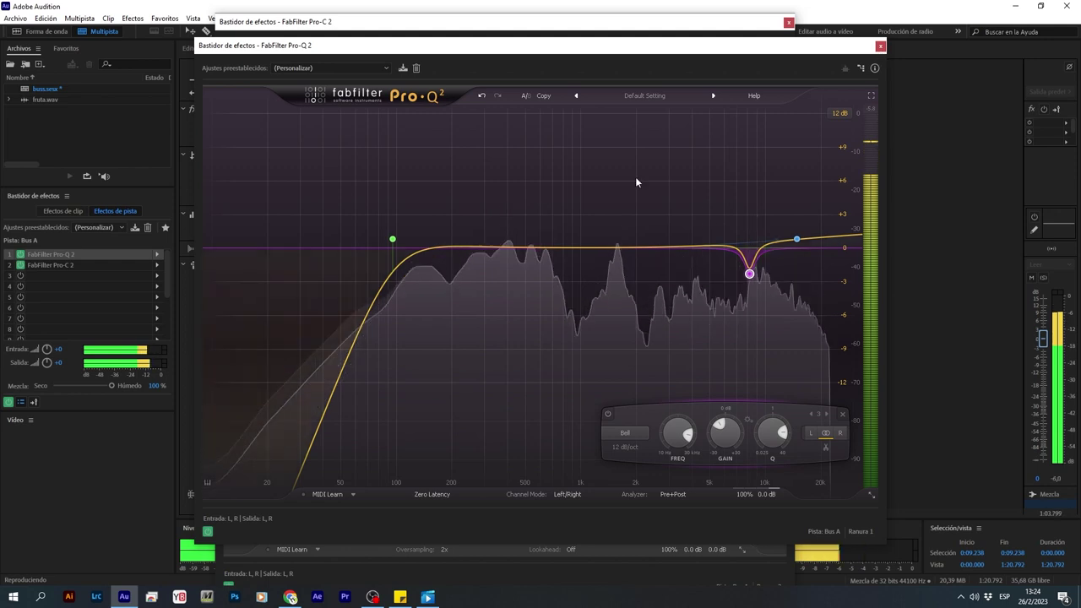
pyautogui.click(507, 21)
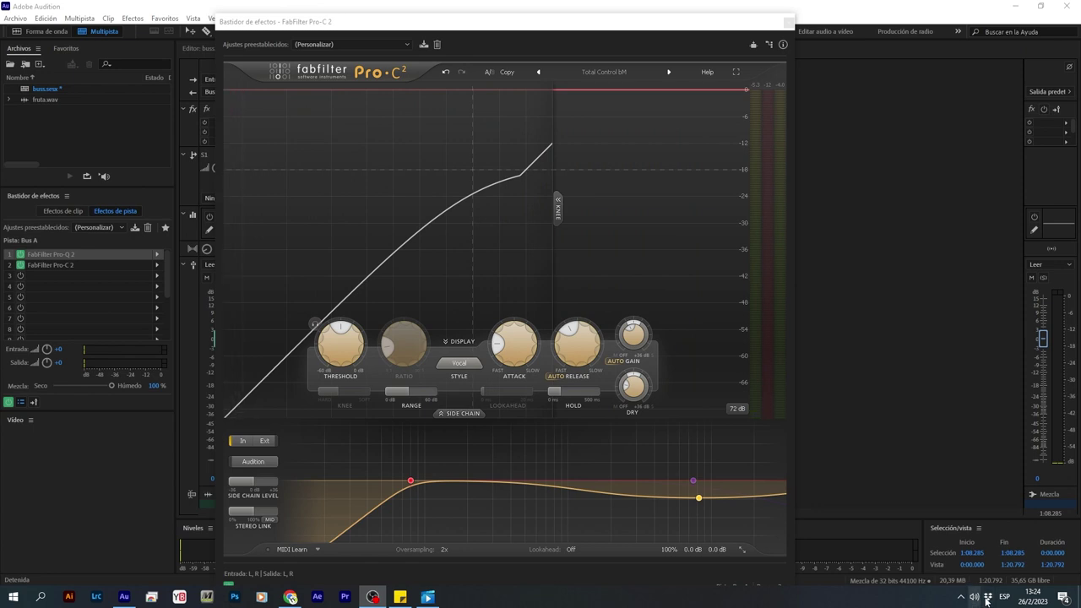
pyautogui.click(788, 24)
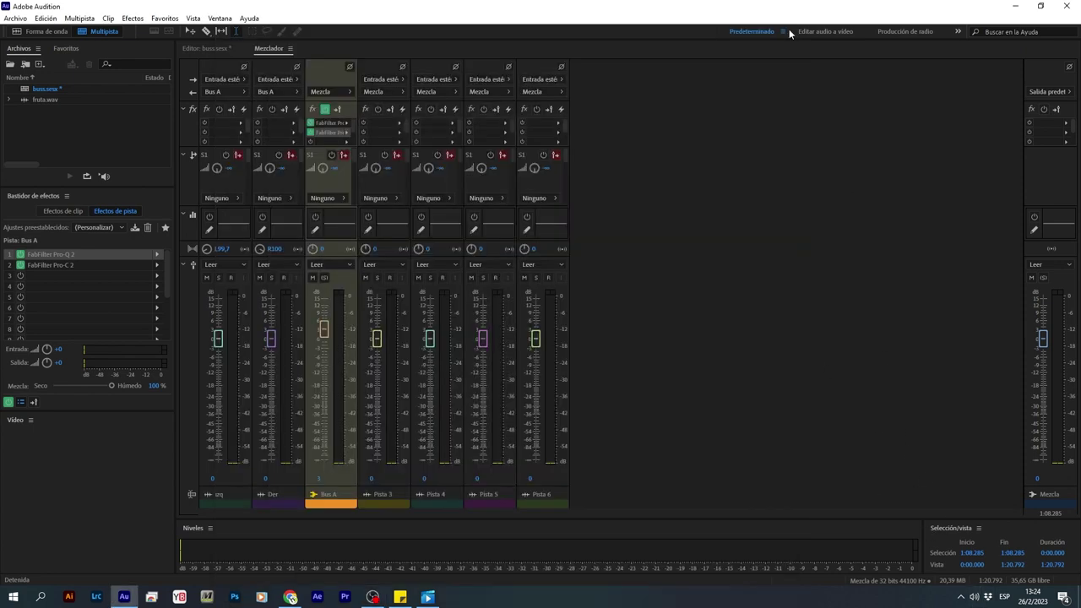
# - Play the session from the start while switching all of Bus A's effects off and back on to compare, and stop
pyautogui.click(977, 597)
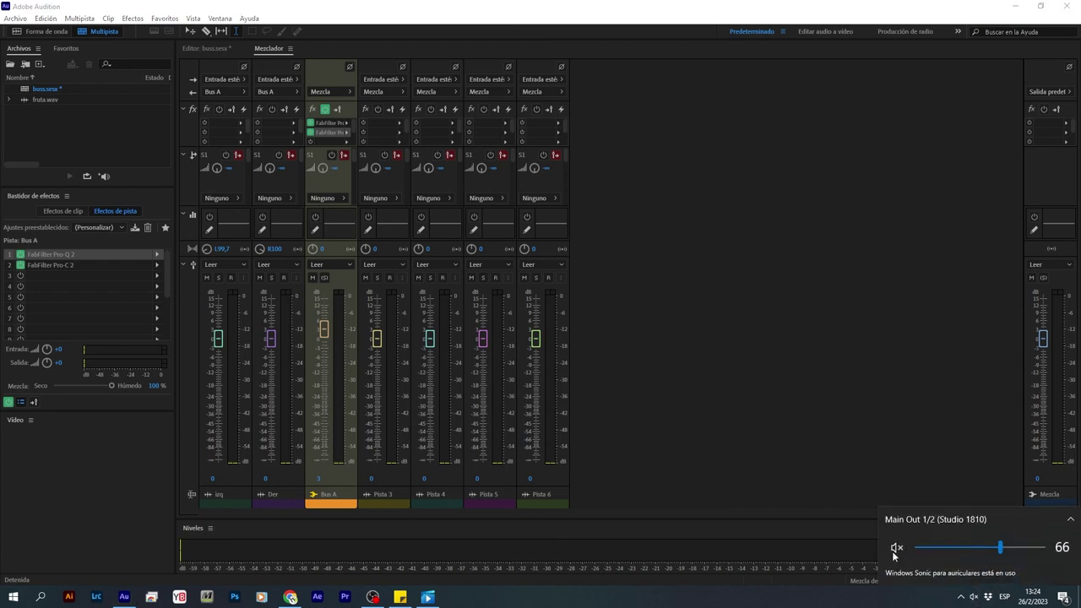
pyautogui.click(861, 415)
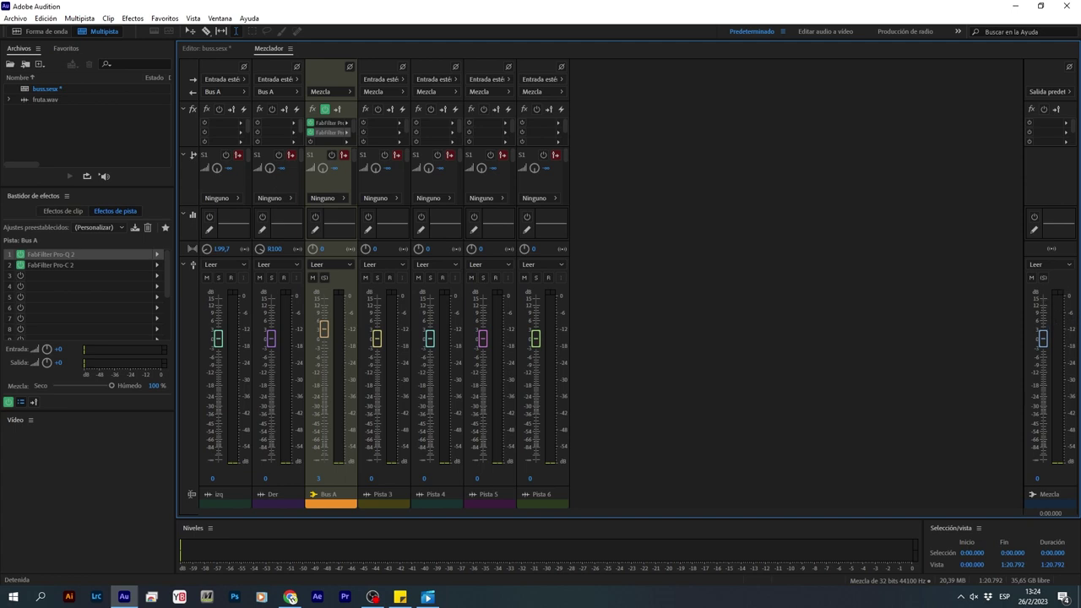
pyautogui.press('space')
pyautogui.click(326, 110)
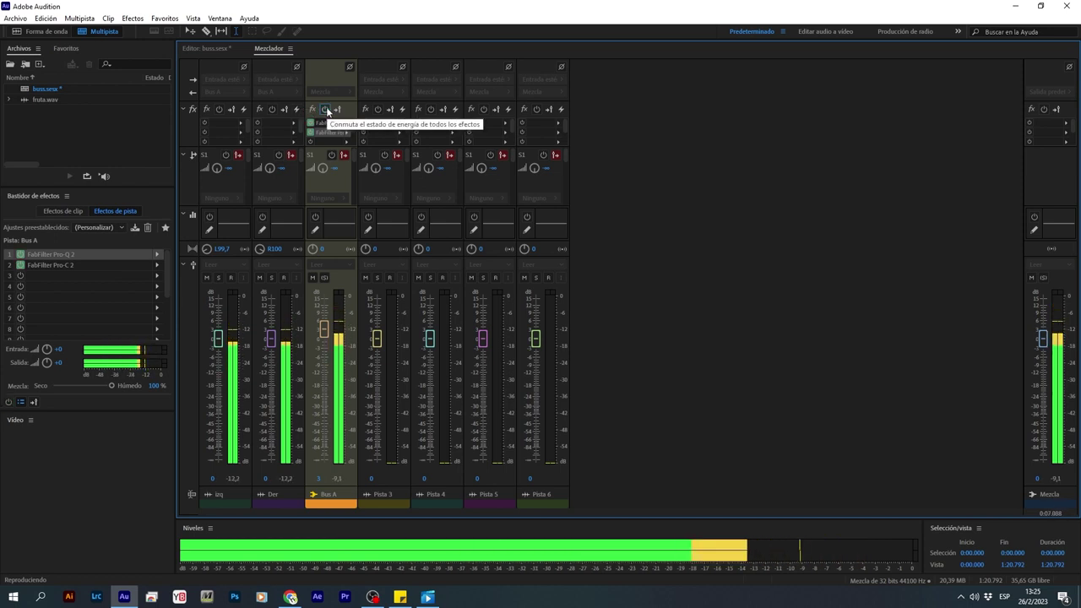
pyautogui.click(326, 109)
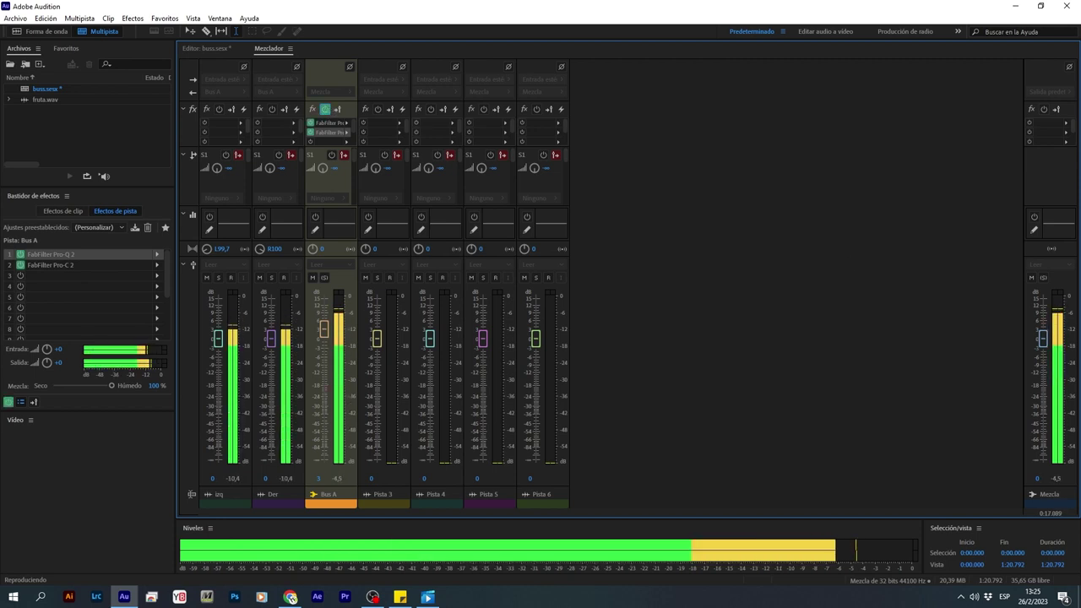
pyautogui.press('space')
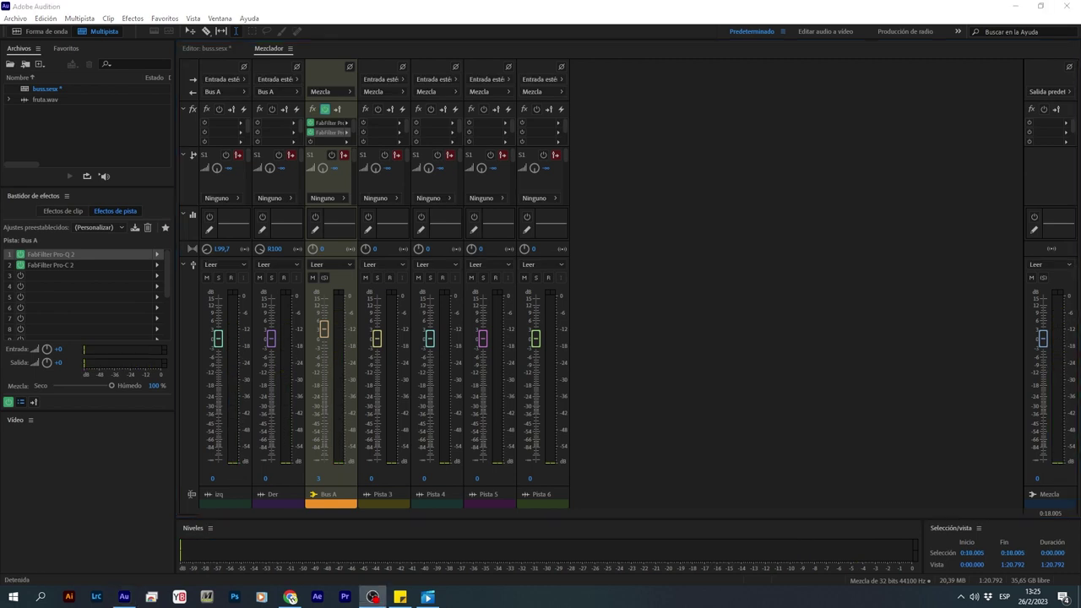
# - Lower the threshold of Bus A's Pro-C 2 to about -20 dB and close the effect window
pyautogui.click(854, 478)
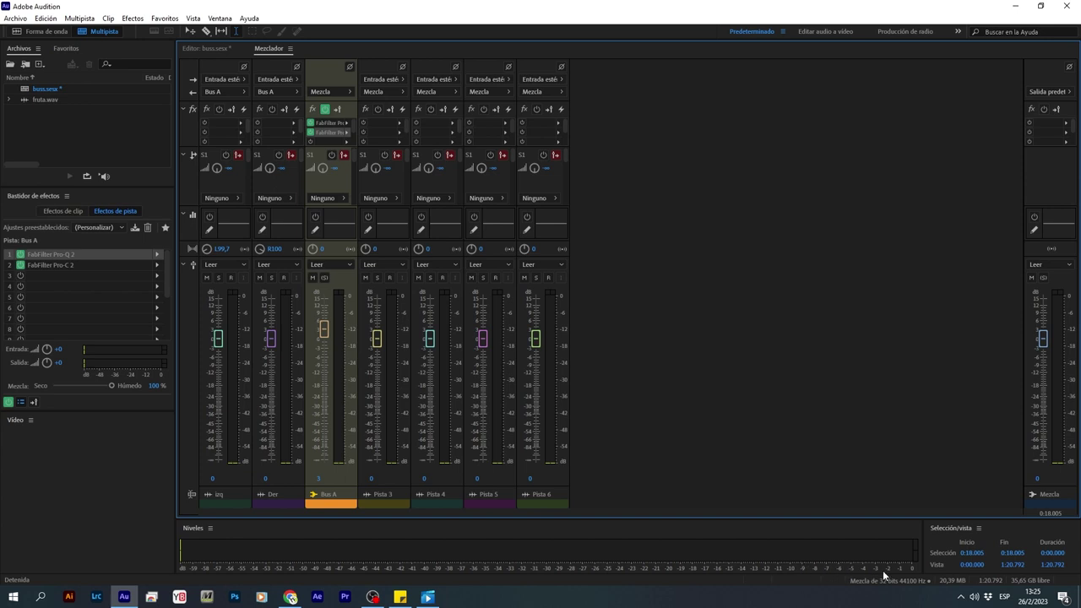
pyautogui.press('space')
pyautogui.press('space')
pyautogui.doubleClick(331, 134)
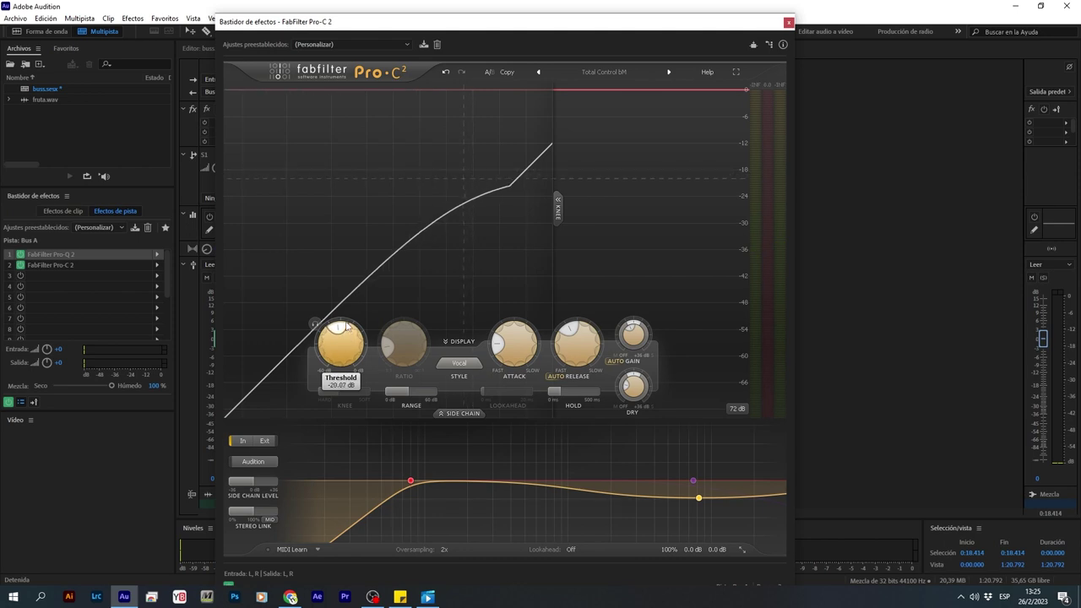
pyautogui.click(788, 23)
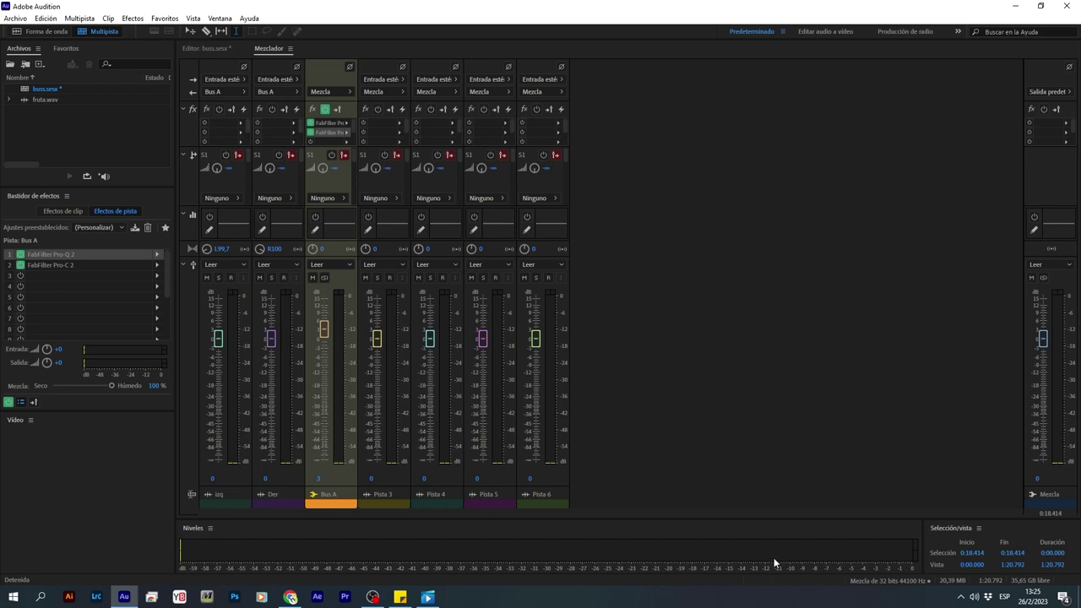
# - Lower Bus A's volume to -4 dB
pyautogui.press('space')
pyautogui.press('space')
pyautogui.moveTo(326, 335); pyautogui.dragTo(328, 355)
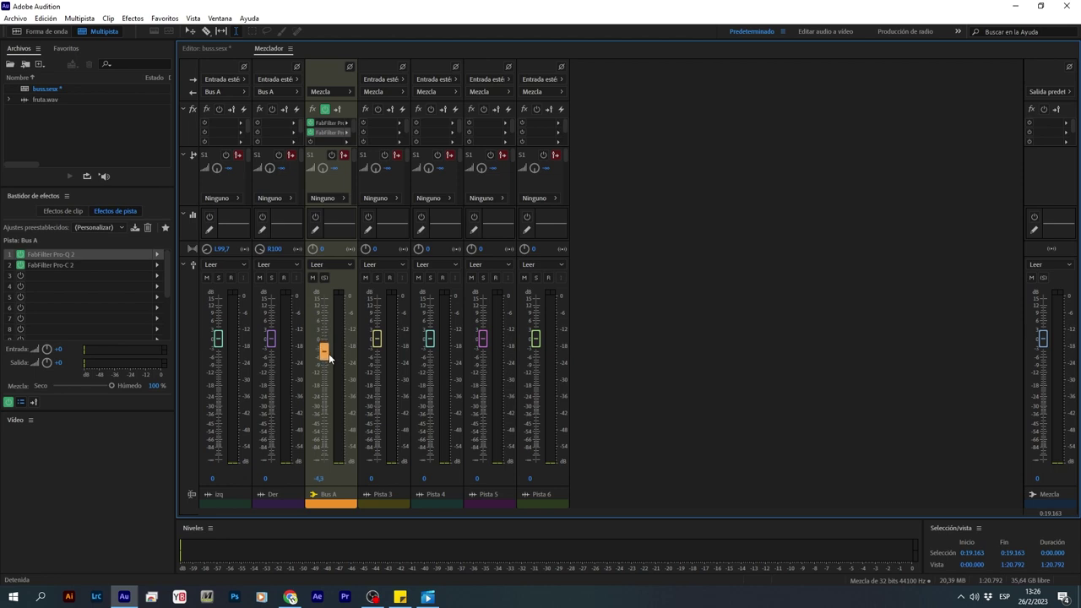
pyautogui.click(321, 481)
pyautogui.press('BackSpace')
pyautogui.press('Return')
# - Play short passages from about 0:19.2 and 0:21.1 to check both voices at the reduced bus volume
pyautogui.press('space')
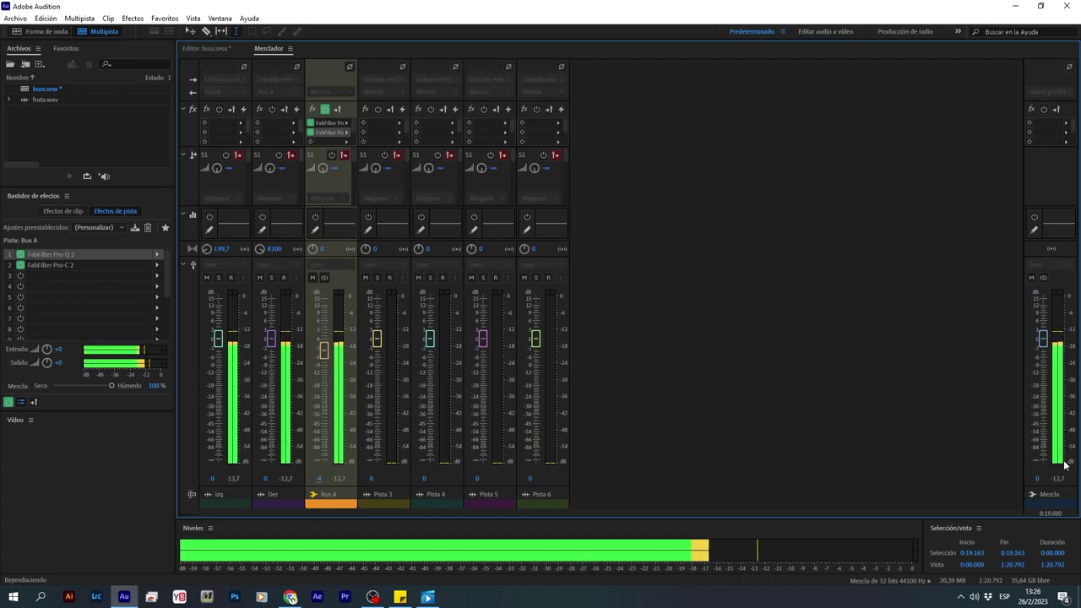
pyautogui.press('space')
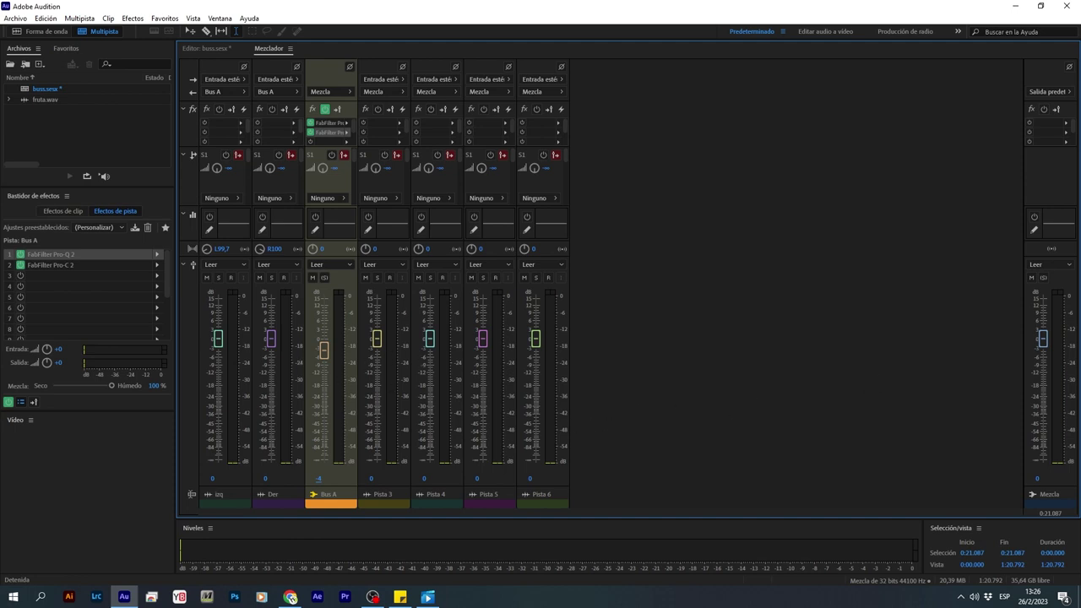
pyautogui.hotkey('alt', 'Tab')
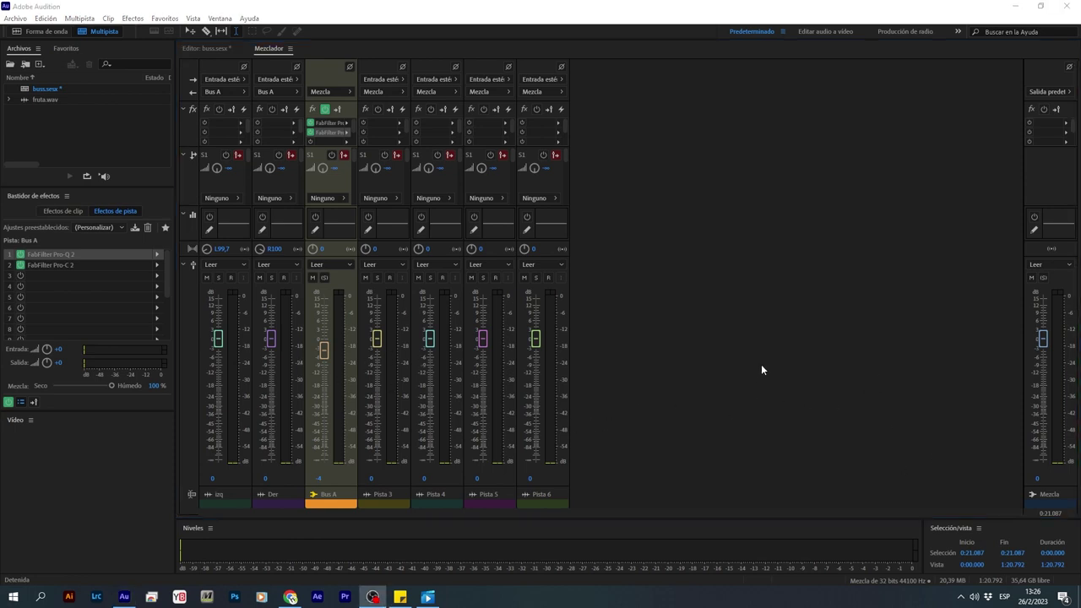
pyautogui.click(761, 364)
pyautogui.press('space')
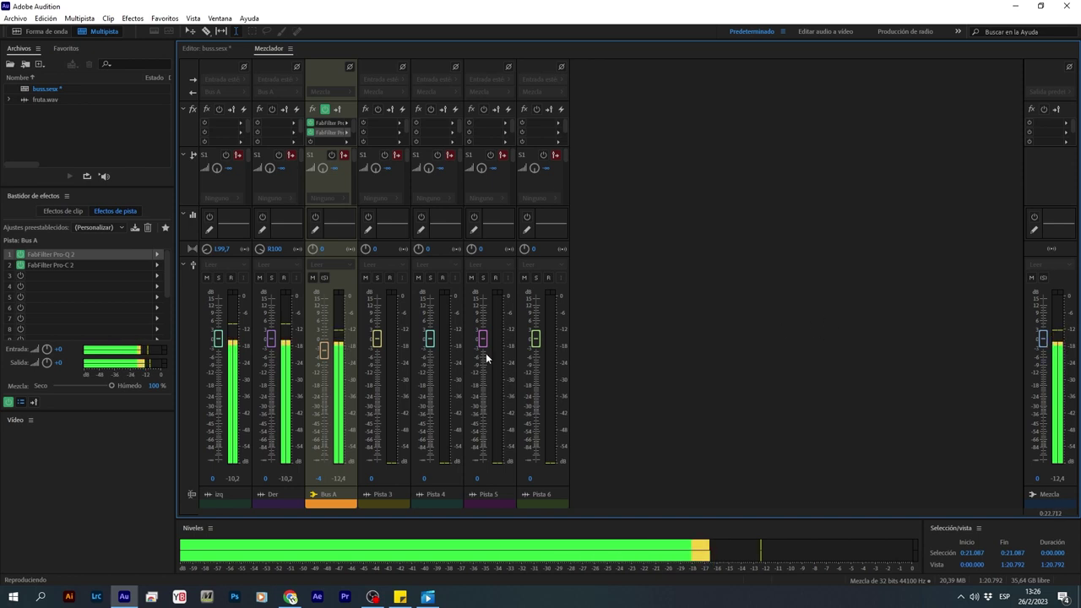
pyautogui.press('space')
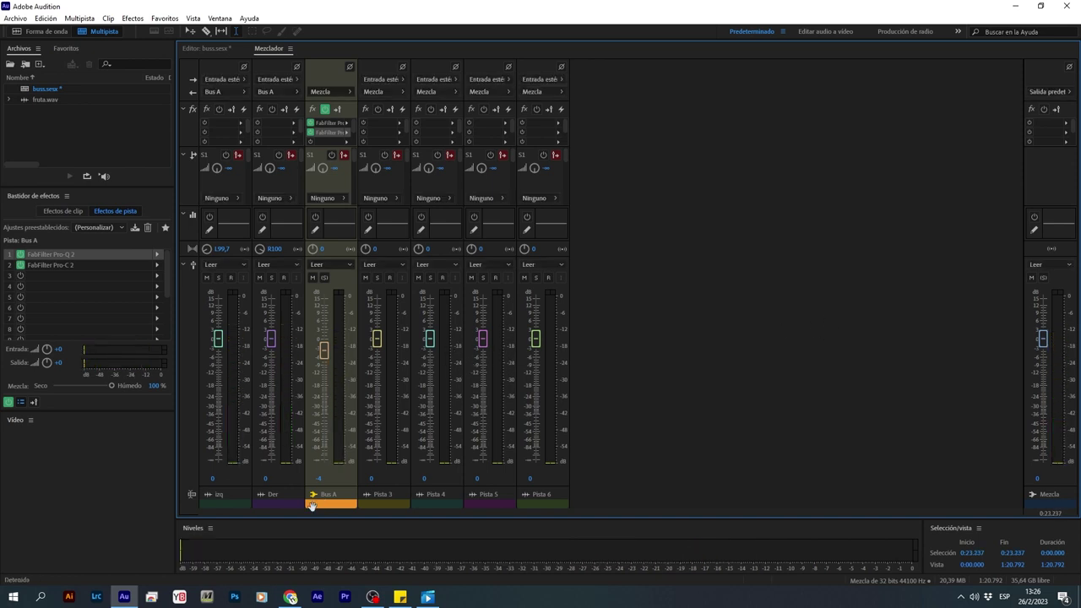
# - Set Bus A's volume to 4 dB and play the session briefly from about 0:23.2
pyautogui.click(318, 479)
pyautogui.write('4')
pyautogui.press('Return')
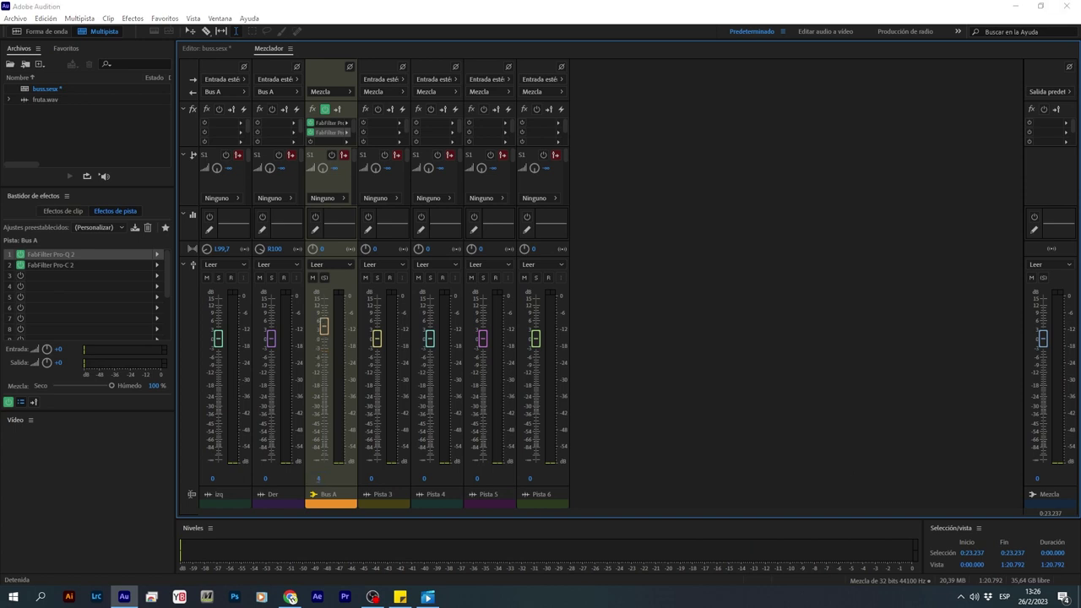
pyautogui.press('space')
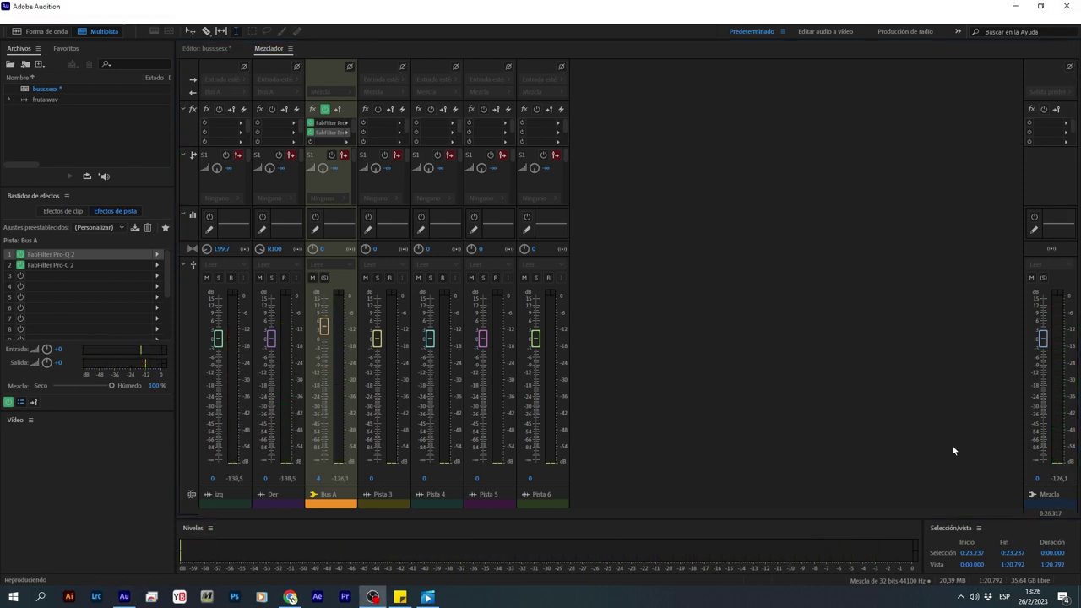
pyautogui.press('space')
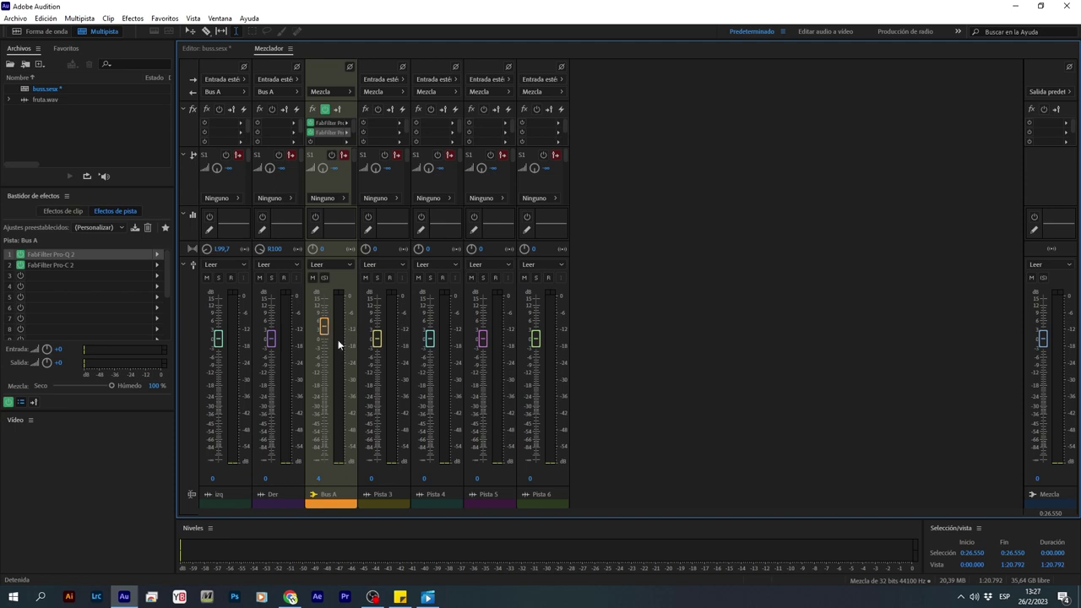
pyautogui.click(272, 131)
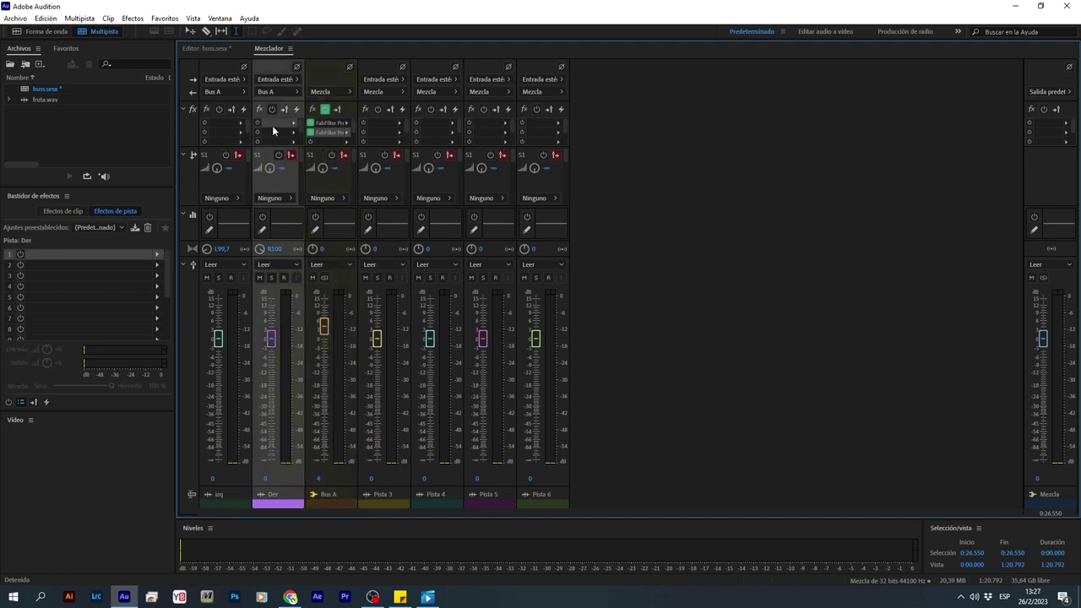
pyautogui.click(224, 129)
pyautogui.click(278, 129)
pyautogui.click(235, 129)
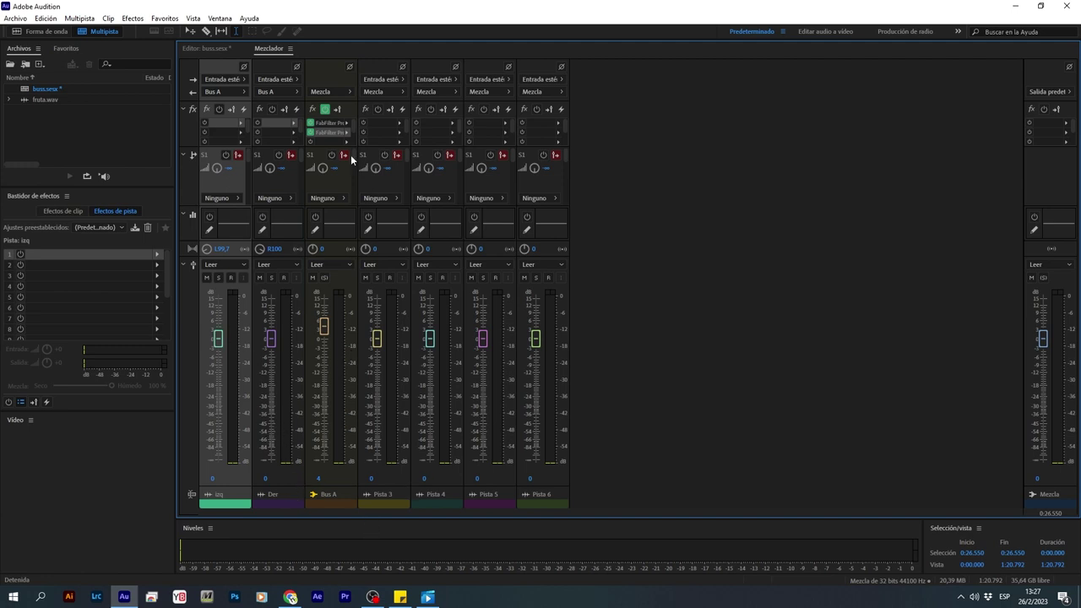
# - Copy Pro-Q 2 and Pro-C 2 from Bus A into the first two effect slots of the izq and Der tracks
pyautogui.click(281, 127)
pyautogui.moveTo(322, 126); pyautogui.dragTo(221, 127)
pyautogui.moveTo(322, 135); pyautogui.dragTo(239, 135)
# - Delete Pro-C 2 and Pro-Q 2 from Bus A's effect slots
pyautogui.click(311, 135)
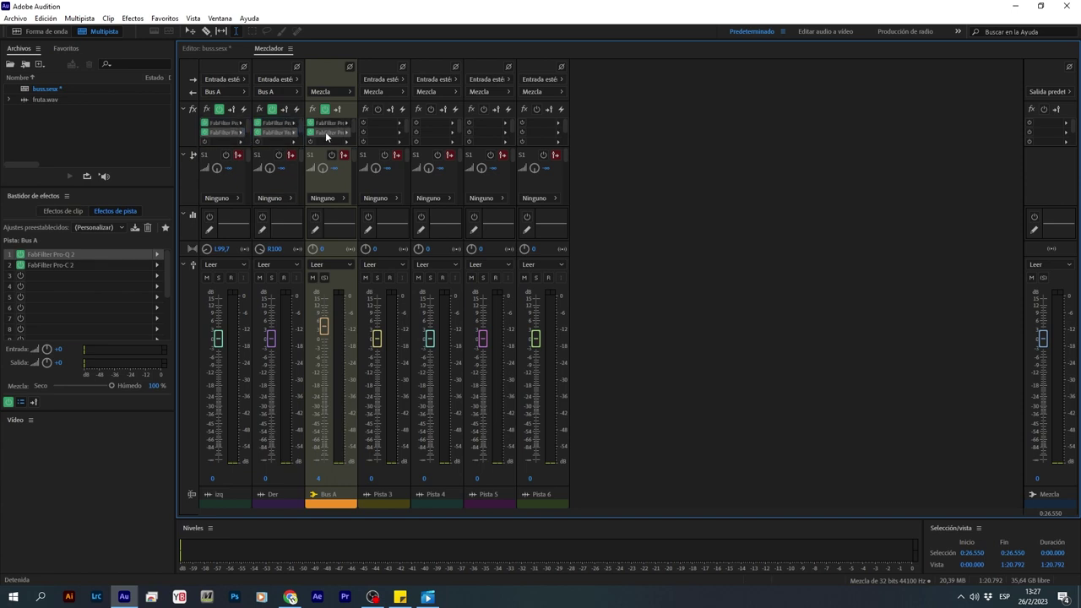
pyautogui.press('Delete')
pyautogui.click(341, 124)
pyautogui.press('Delete')
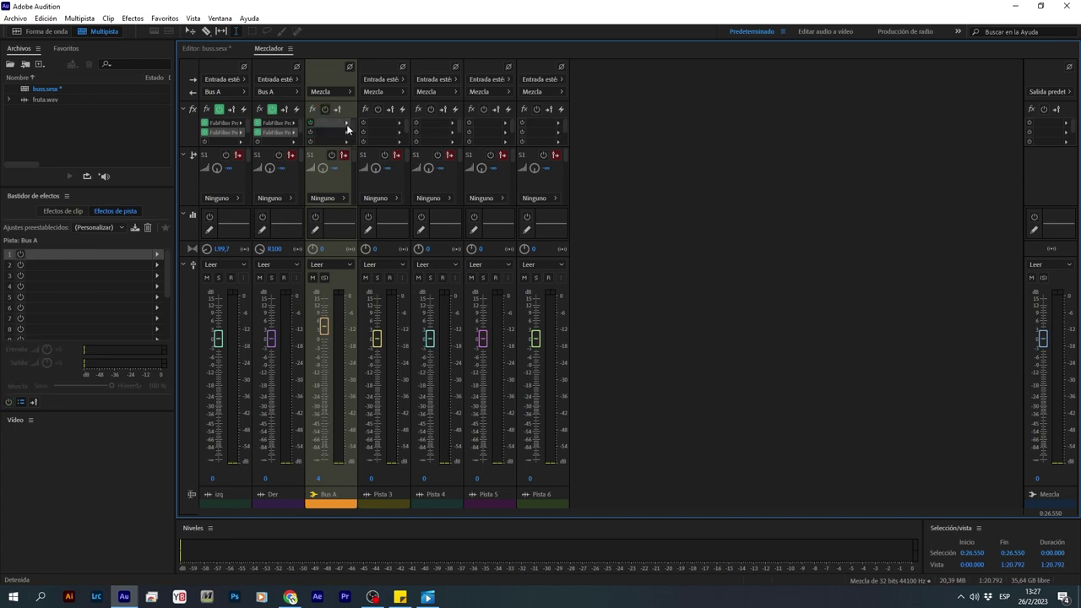
# - Insert the IK Multimedia VST3 effect TR5 Suite in Bus A's first effect slot and move its window clear of the mixer's bus strip
pyautogui.click(346, 126)
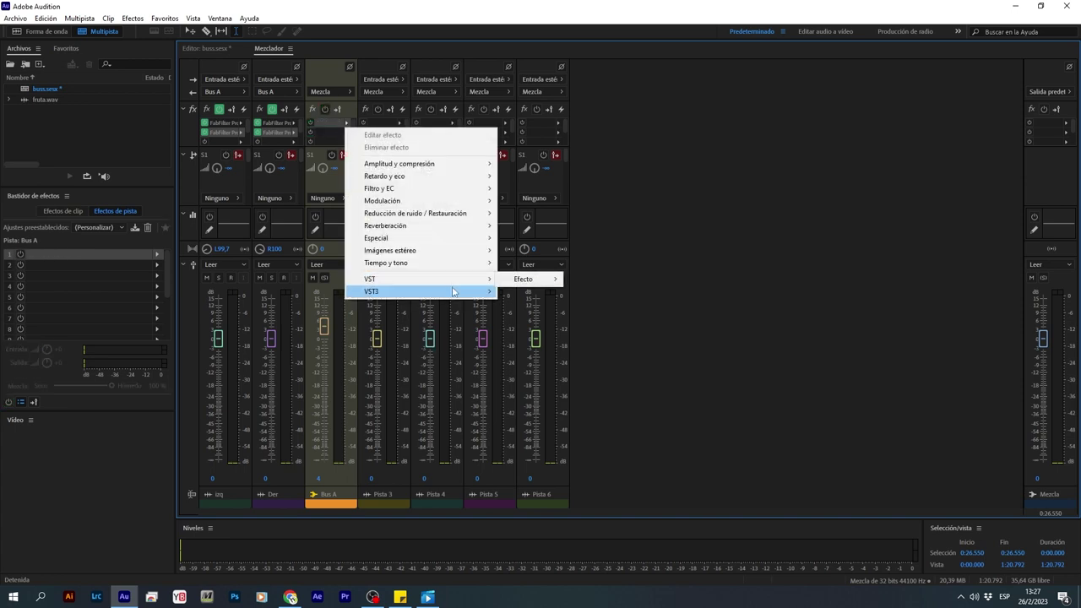
pyautogui.moveTo(453, 291)
pyautogui.moveTo(591, 321)
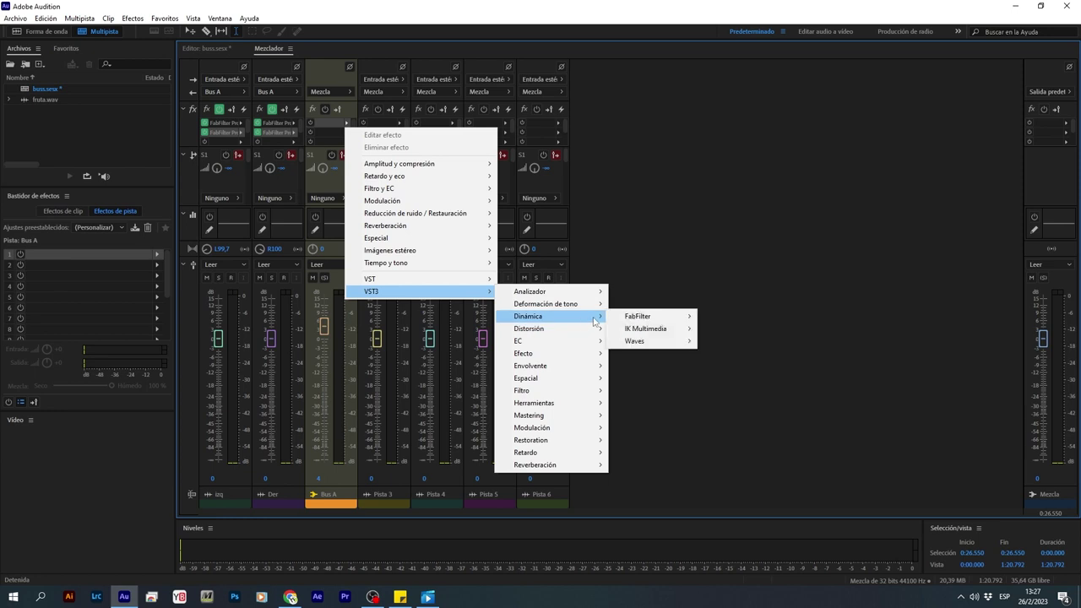
pyautogui.moveTo(639, 329)
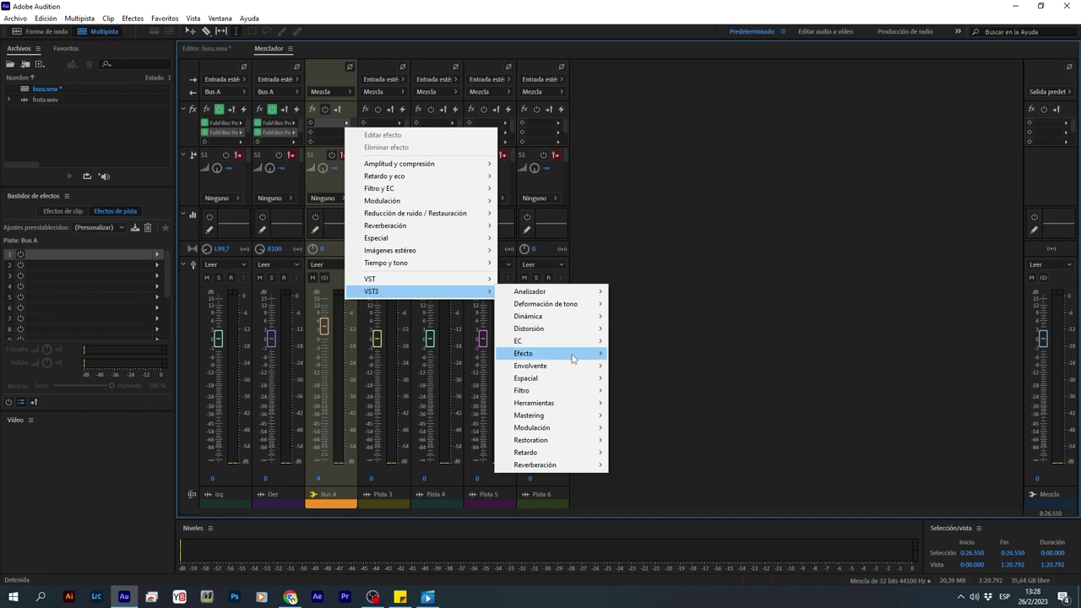
pyautogui.moveTo(573, 359)
pyautogui.moveTo(674, 369)
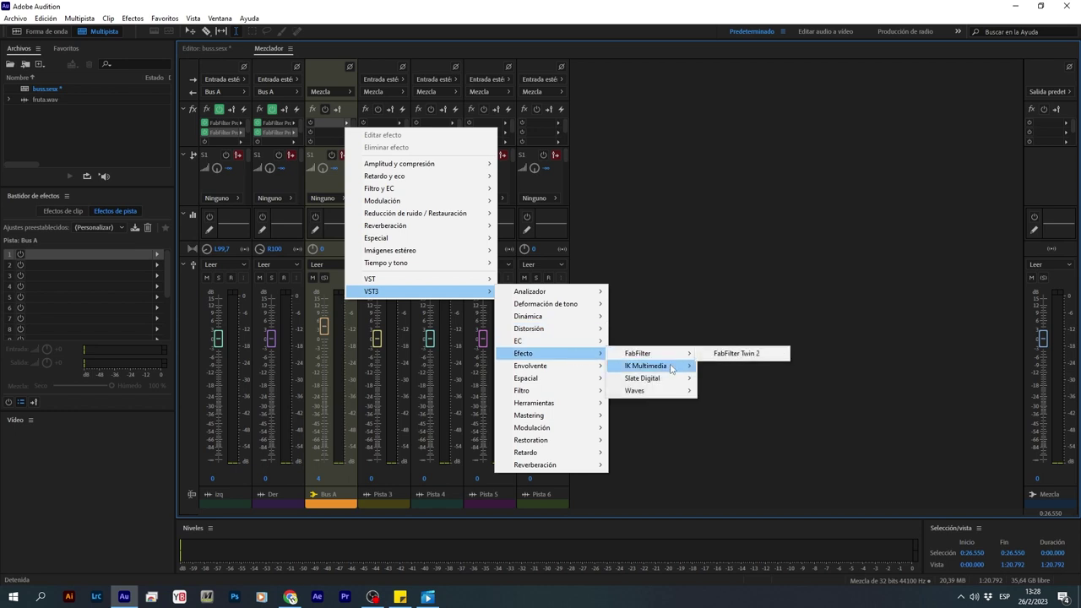
pyautogui.click(751, 415)
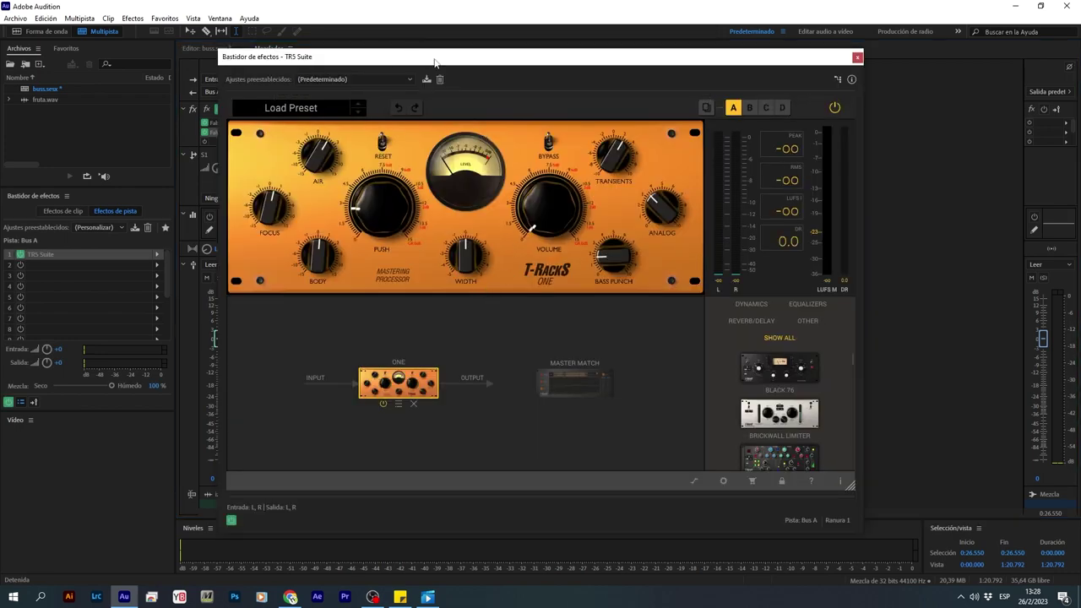
pyautogui.moveTo(409, 53); pyautogui.dragTo(562, 61)
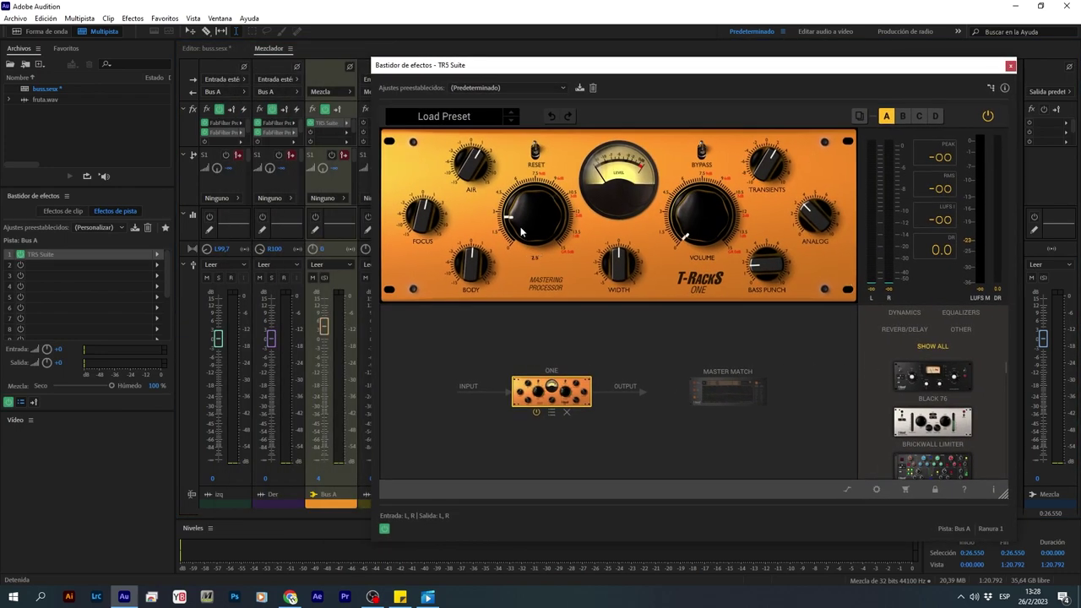
# - Raise the Volume knob to about 2.7 and adjust Push in T-RackS One, and play the session from about 0:00.6
pyautogui.moveTo(689, 241); pyautogui.dragTo(687, 226)
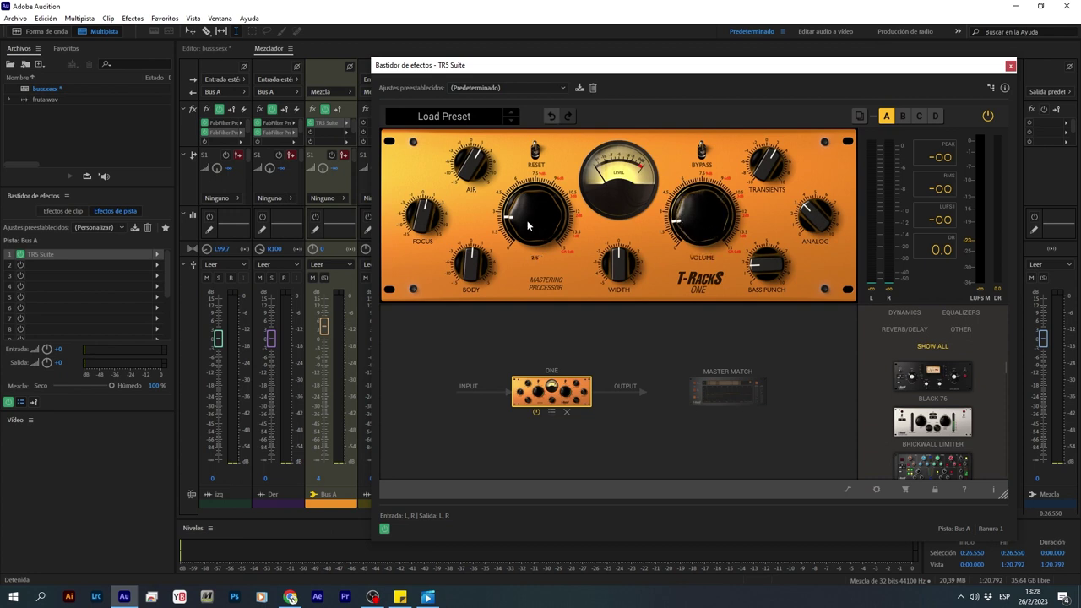
pyautogui.moveTo(528, 225); pyautogui.dragTo(514, 212)
pyautogui.click(226, 49)
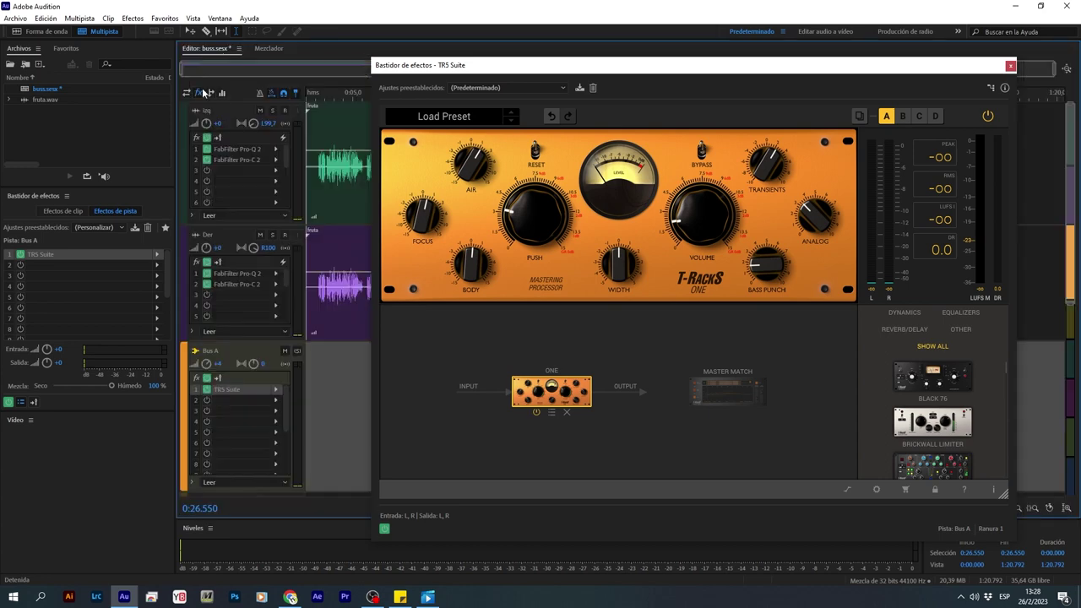
pyautogui.click(312, 169)
pyautogui.press('space')
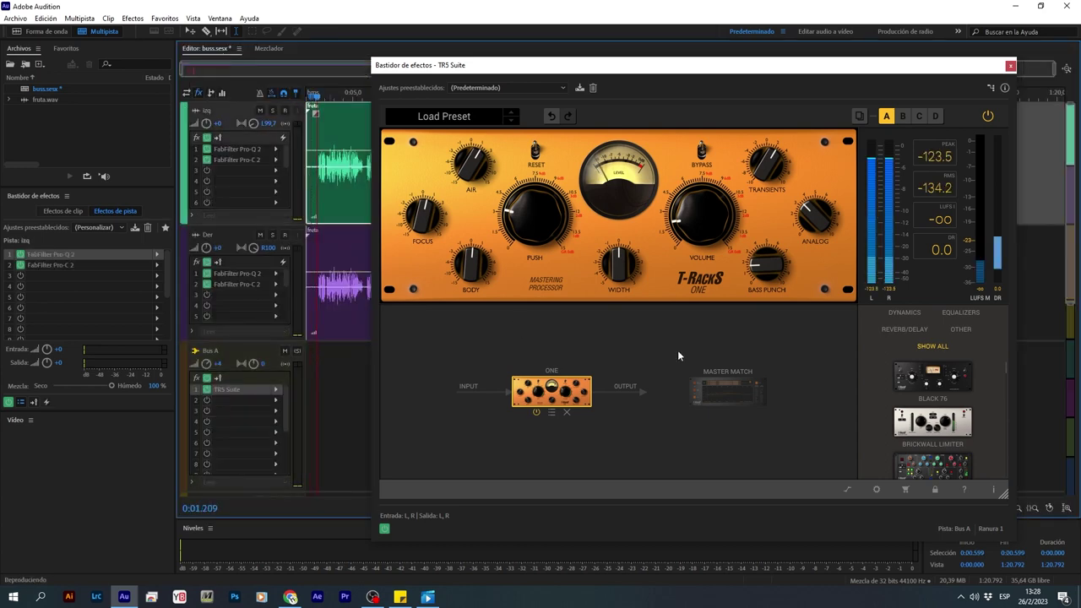
# - Lower Bus A's fader during playback and set the bus volume to 0 dB
pyautogui.moveTo(592, 65); pyautogui.dragTo(654, 56)
pyautogui.click(264, 49)
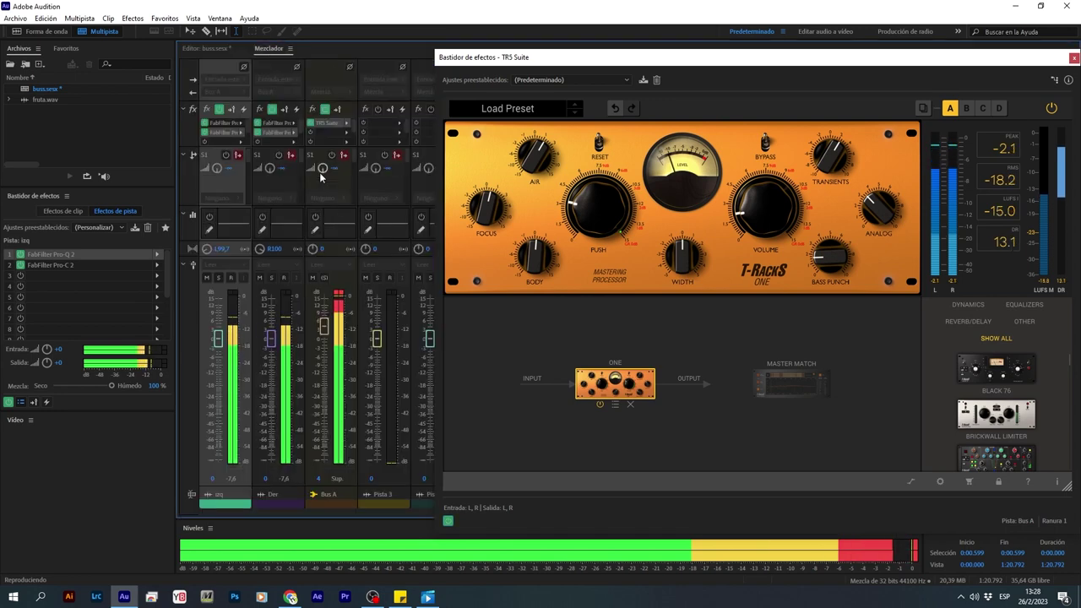
pyautogui.click(327, 336)
pyautogui.moveTo(327, 336); pyautogui.dragTo(328, 359)
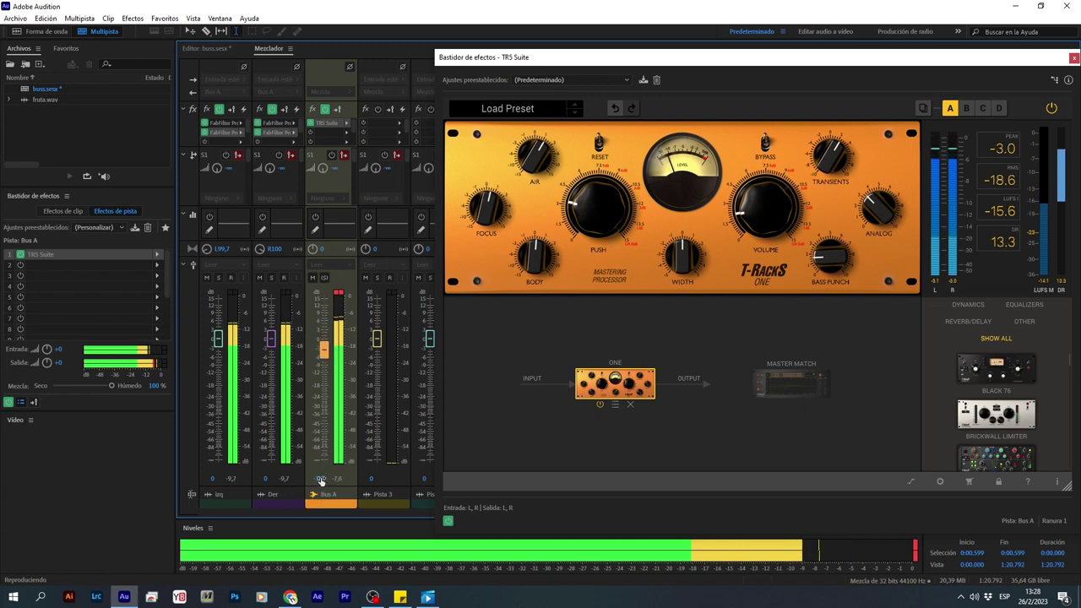
pyautogui.click(318, 478)
pyautogui.write('0')
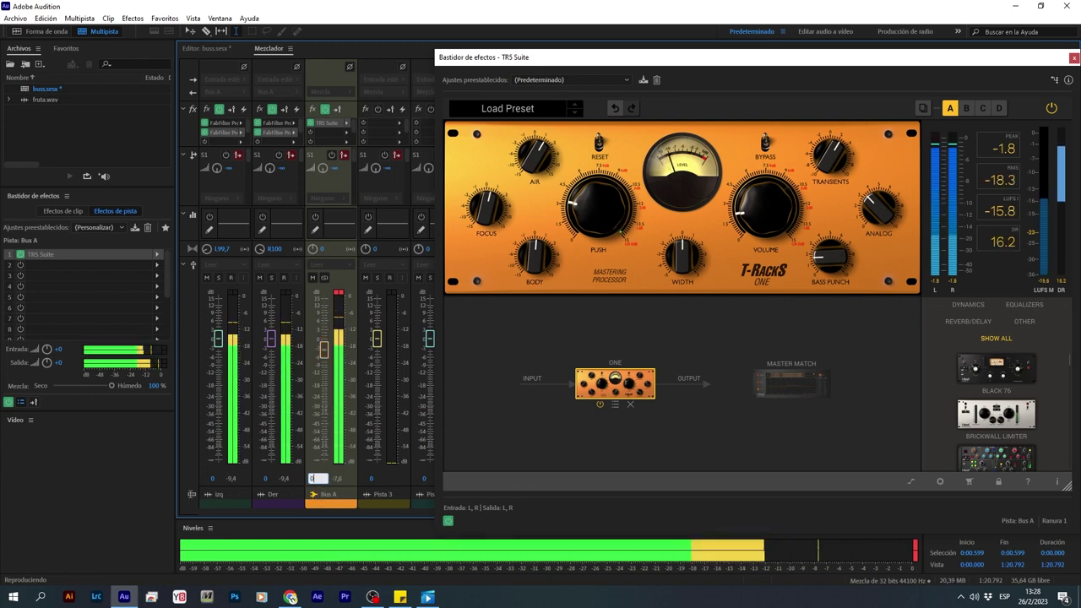
pyautogui.press('Return')
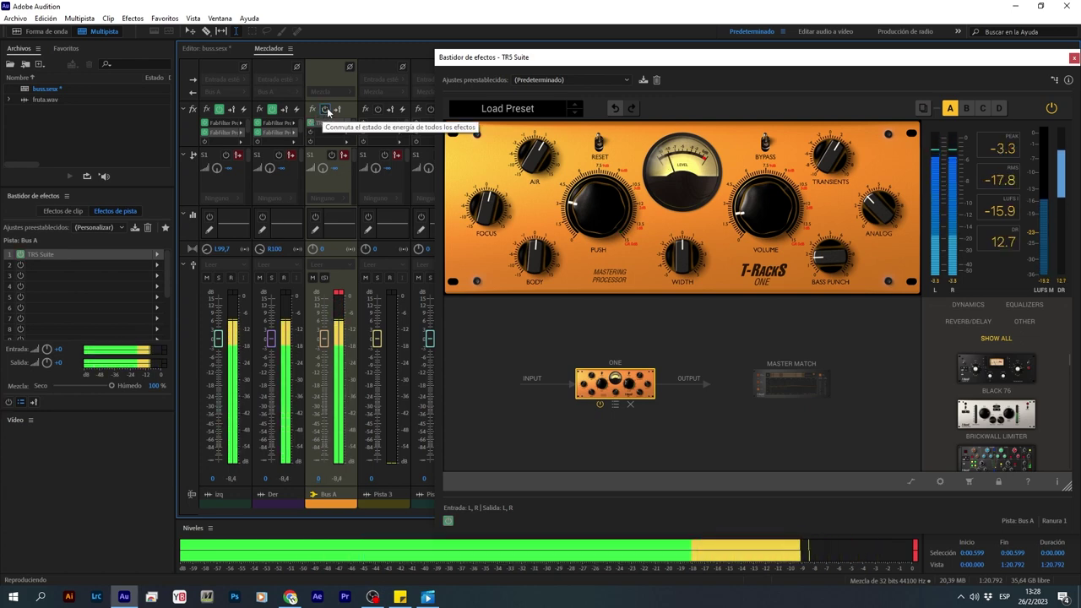
# - Switch Bus A's effects back on and lower the bus volume to about -3.2 dB, ending playback
pyautogui.click(324, 109)
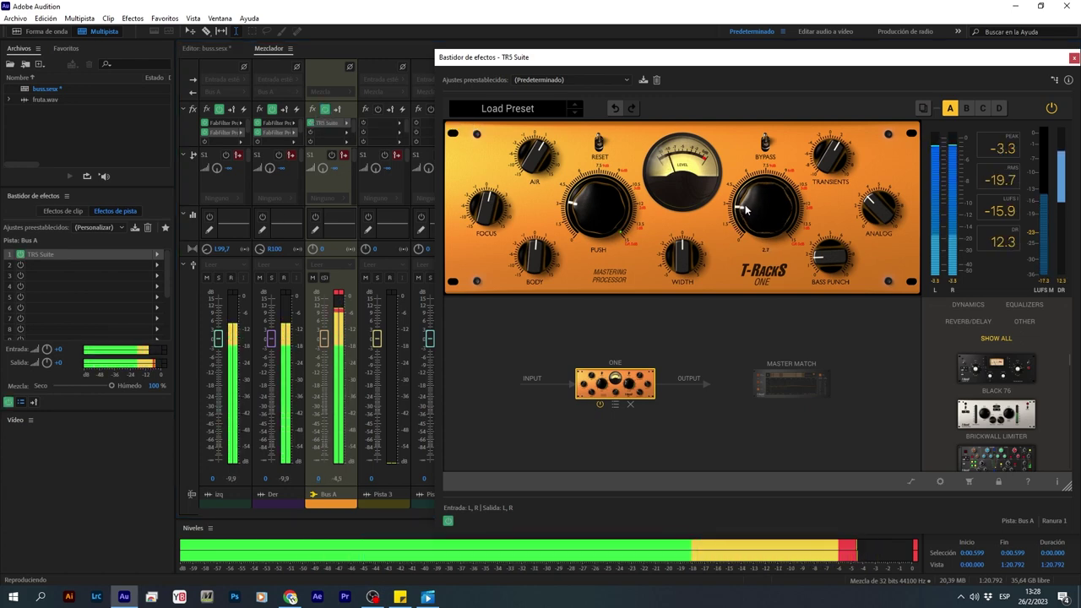
pyautogui.moveTo(589, 214)
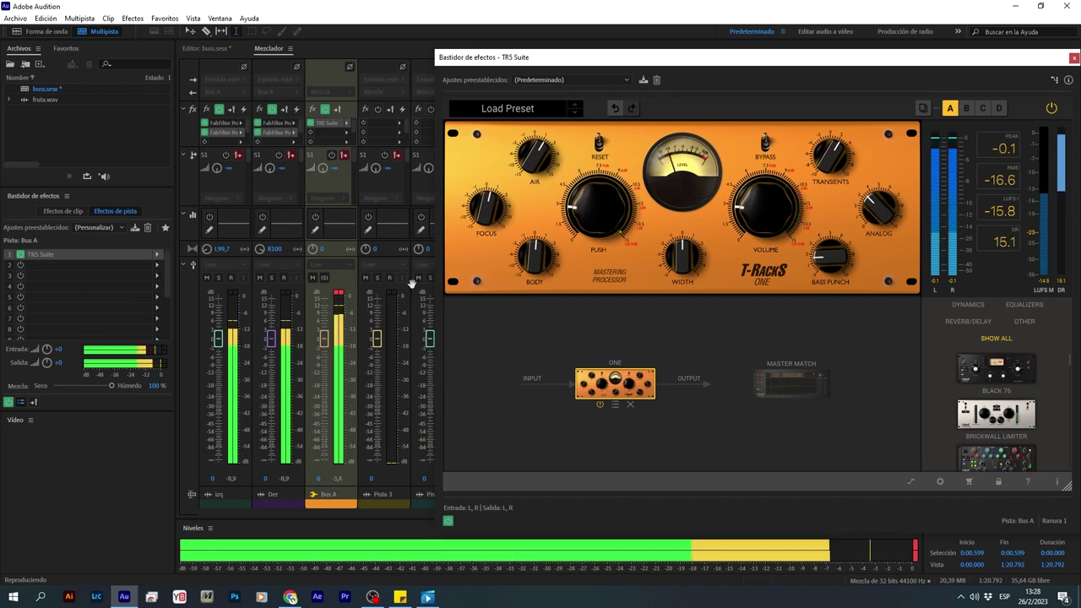
pyautogui.moveTo(324, 347); pyautogui.dragTo(324, 361)
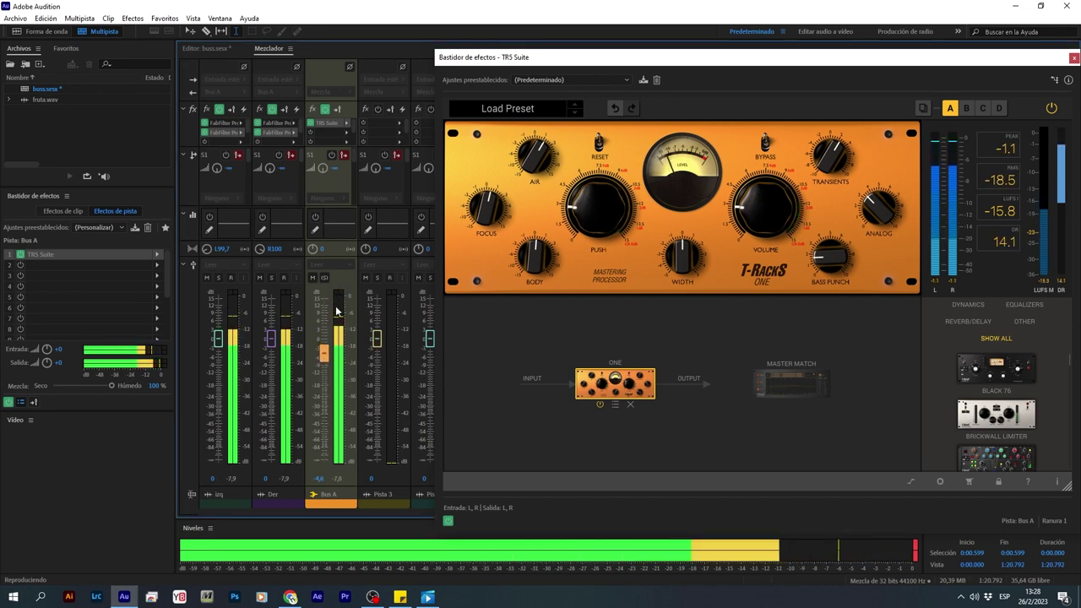
pyautogui.press('space')
pyautogui.moveTo(327, 359); pyautogui.dragTo(326, 346)
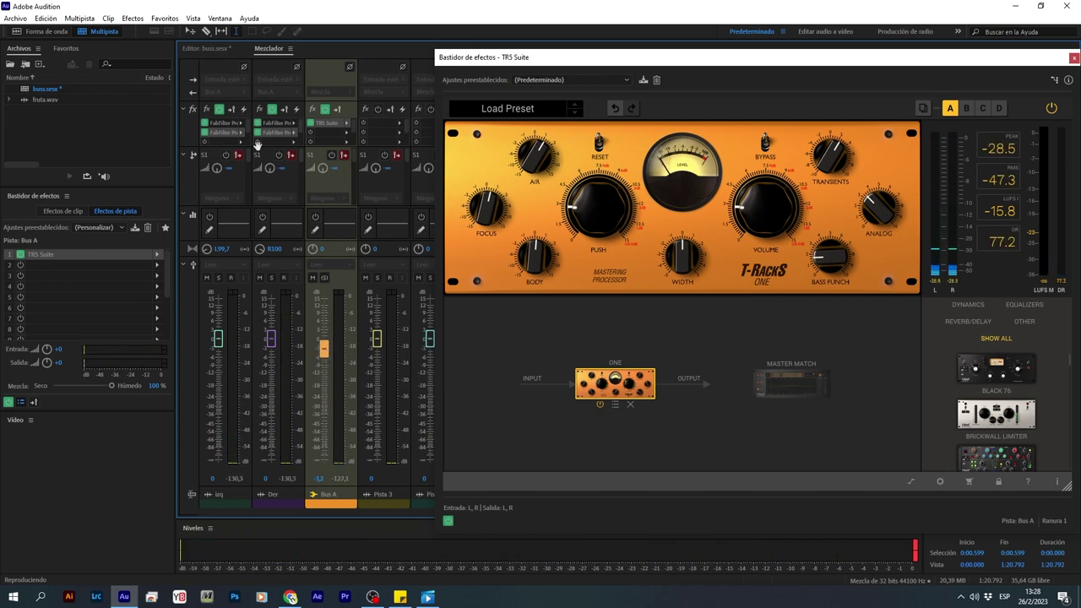
# - Play the session from about 0:02.9 and raise T-RackS One's Volume and Push further
pyautogui.click(207, 49)
pyautogui.click(329, 169)
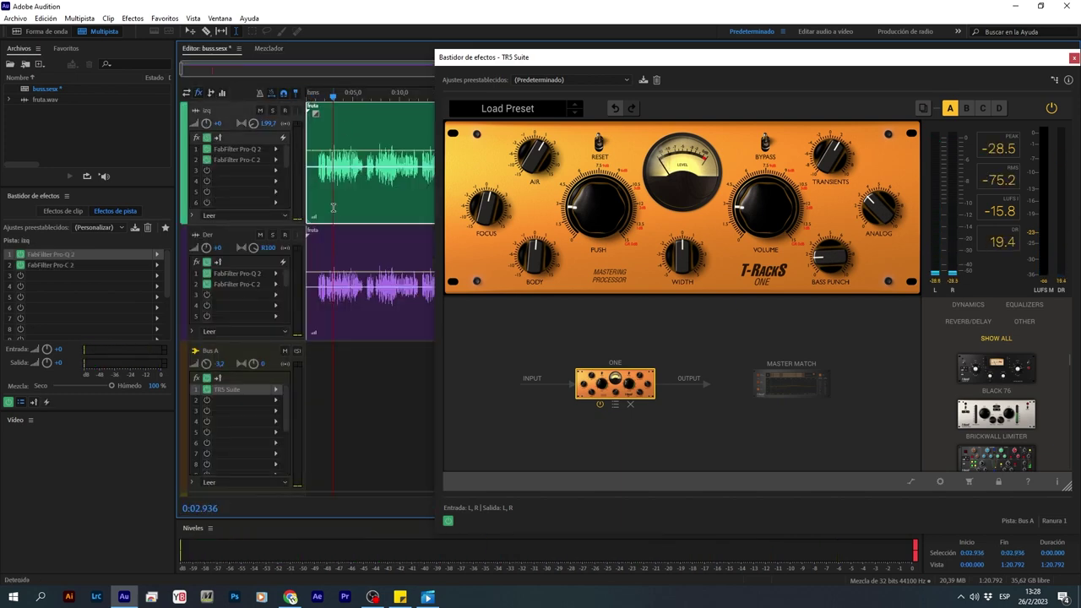
pyautogui.press('space')
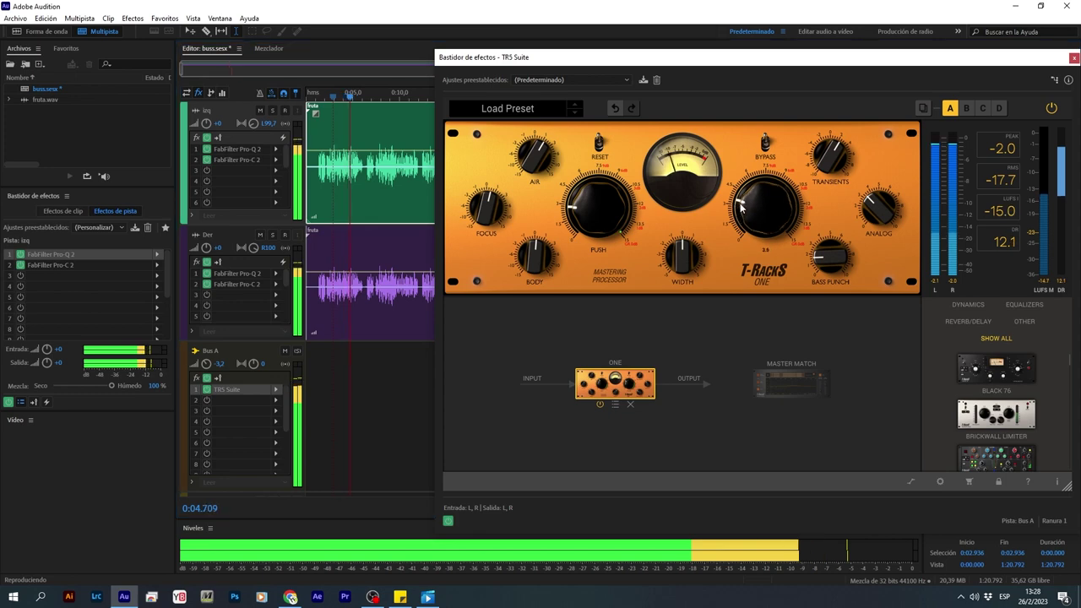
pyautogui.moveTo(740, 208); pyautogui.dragTo(740, 199)
pyautogui.moveTo(583, 213); pyautogui.dragTo(584, 205)
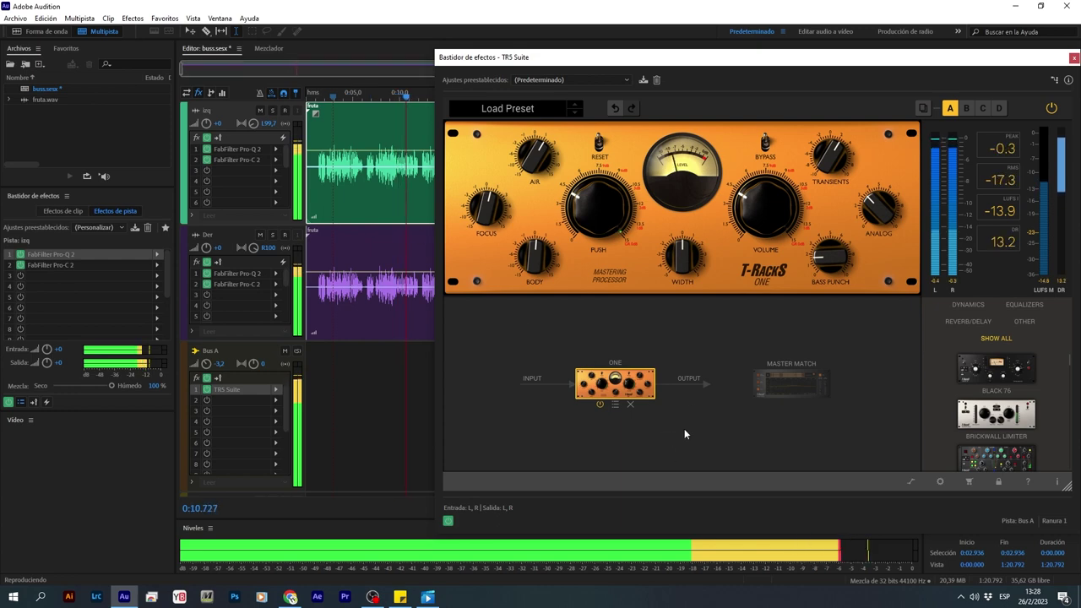
# - Set Bus A's volume to -5 dB, and end playback and close the TR5 Suite window to return to the multitrack editor
pyautogui.click(269, 48)
pyautogui.click(318, 482)
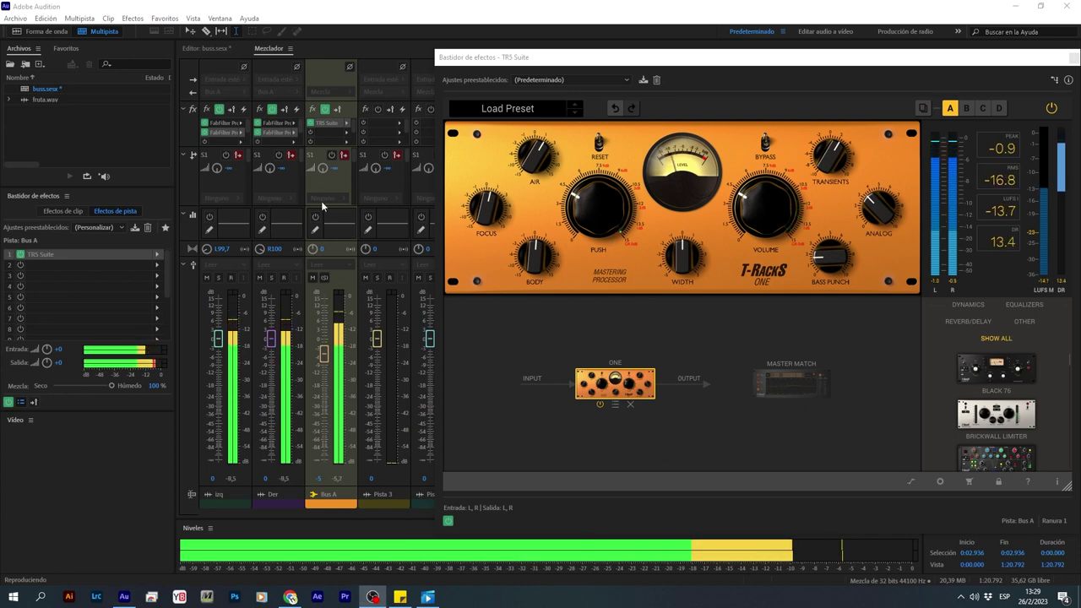
pyautogui.click(346, 48)
pyautogui.press('space')
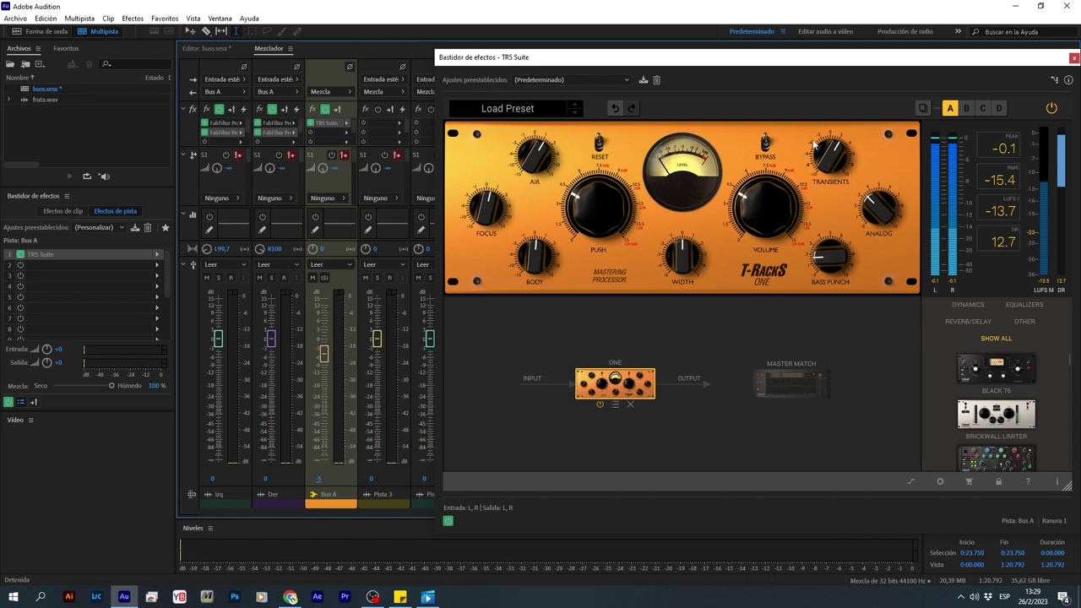
pyautogui.click(1074, 58)
pyautogui.click(209, 49)
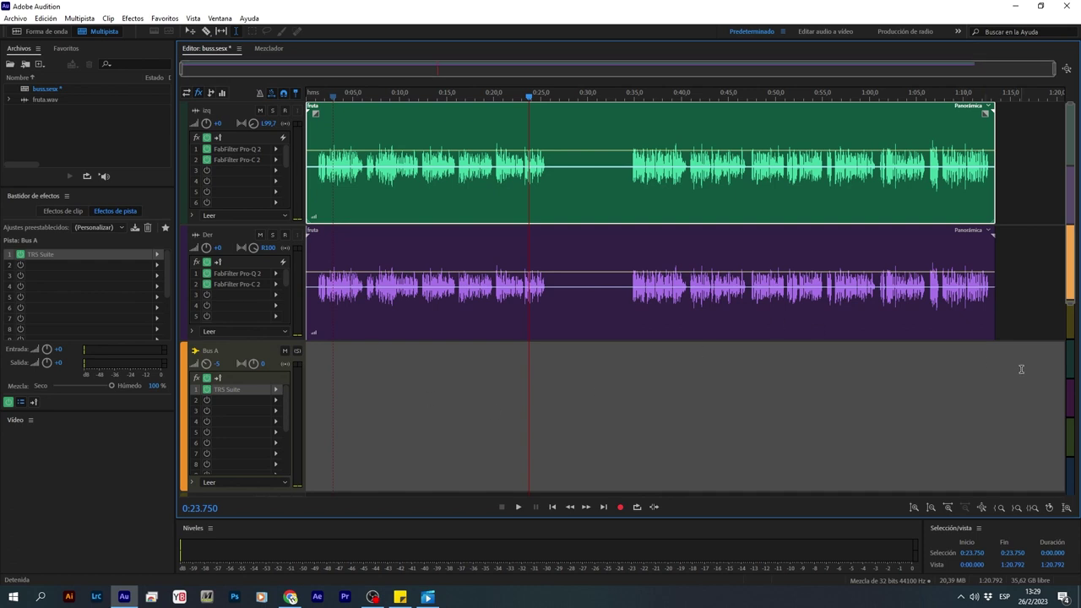
# - Clear the time selection and save the multitrack session
pyautogui.moveTo(1018, 369); pyautogui.dragTo(223, 331)
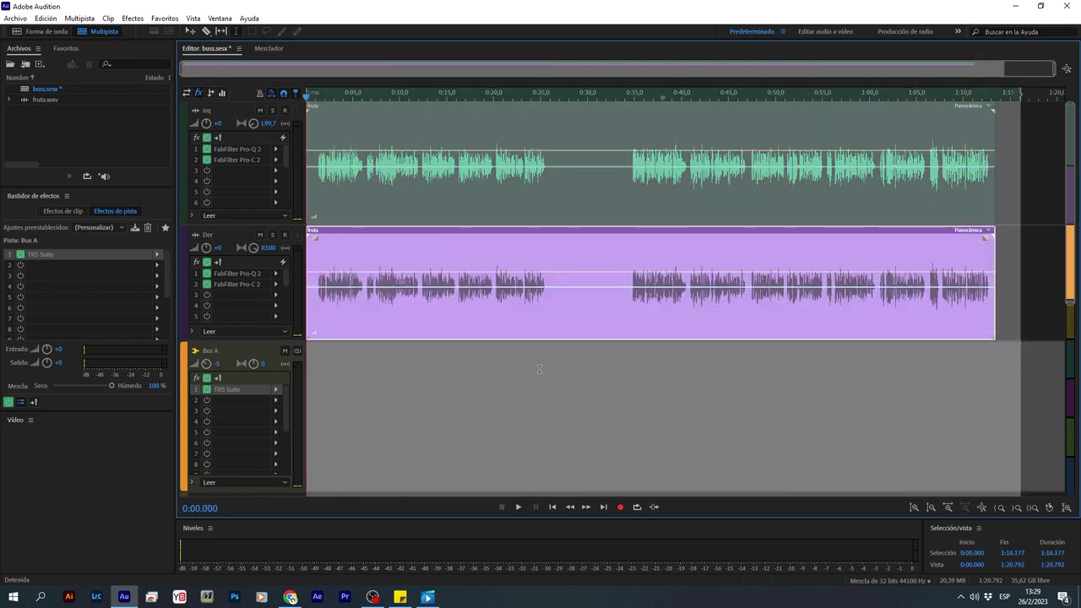
pyautogui.click(528, 408)
pyautogui.hotkey('ctrl', 's')
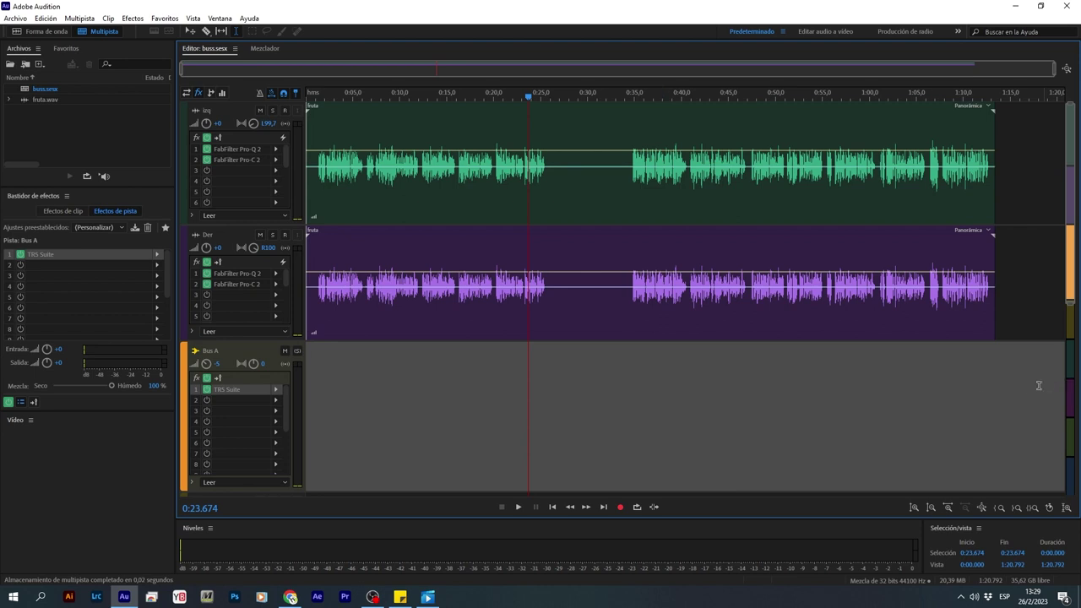
# - Try to mix the time selection from 0:00 to about 1:16.7 down into a new file
pyautogui.moveTo(1026, 394); pyautogui.dragTo(302, 349)
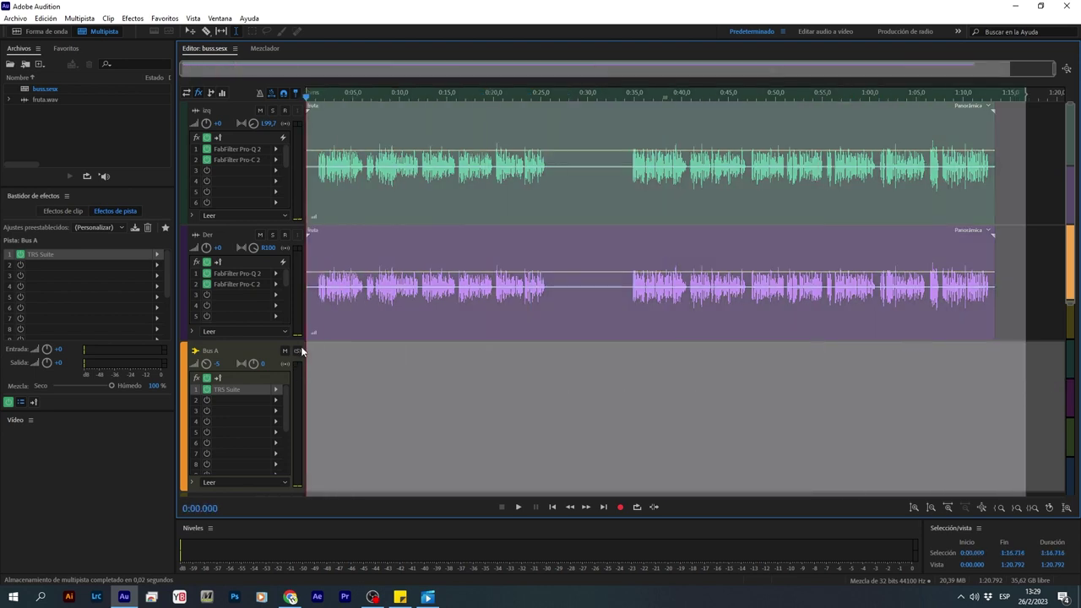
pyautogui.click(79, 18)
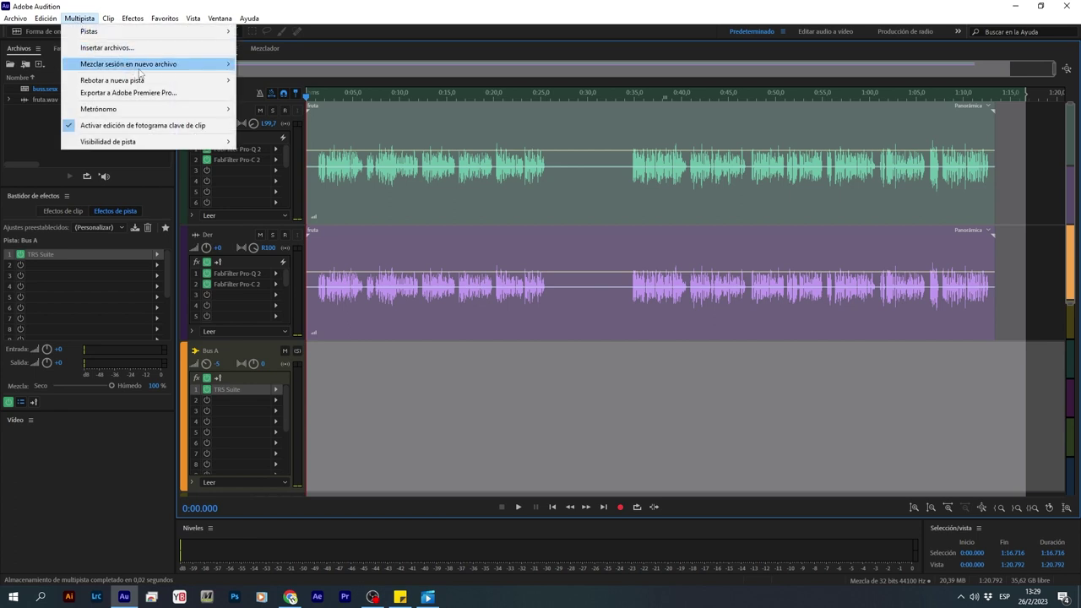
pyautogui.moveTo(160, 68)
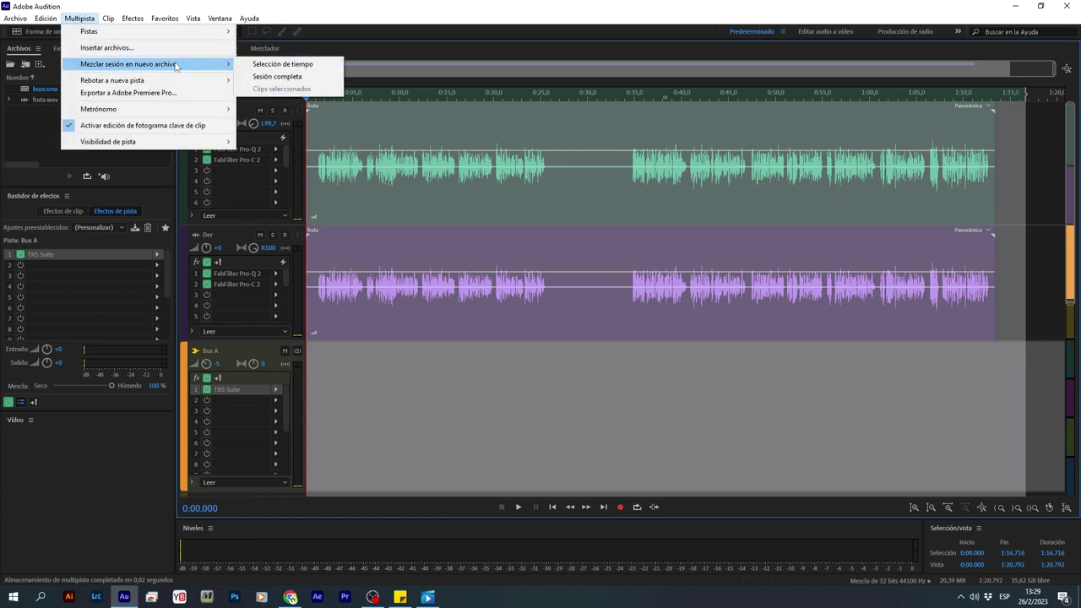
pyautogui.click(292, 68)
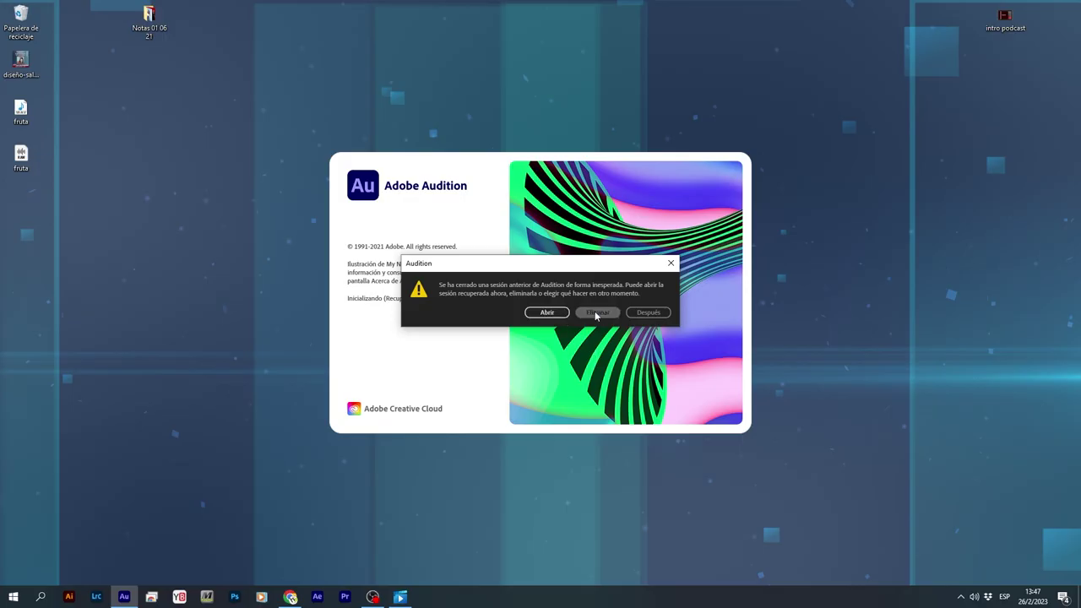
# - Discard the recovered session at startup and reopen the recent session buss.sesx
pyautogui.click(595, 310)
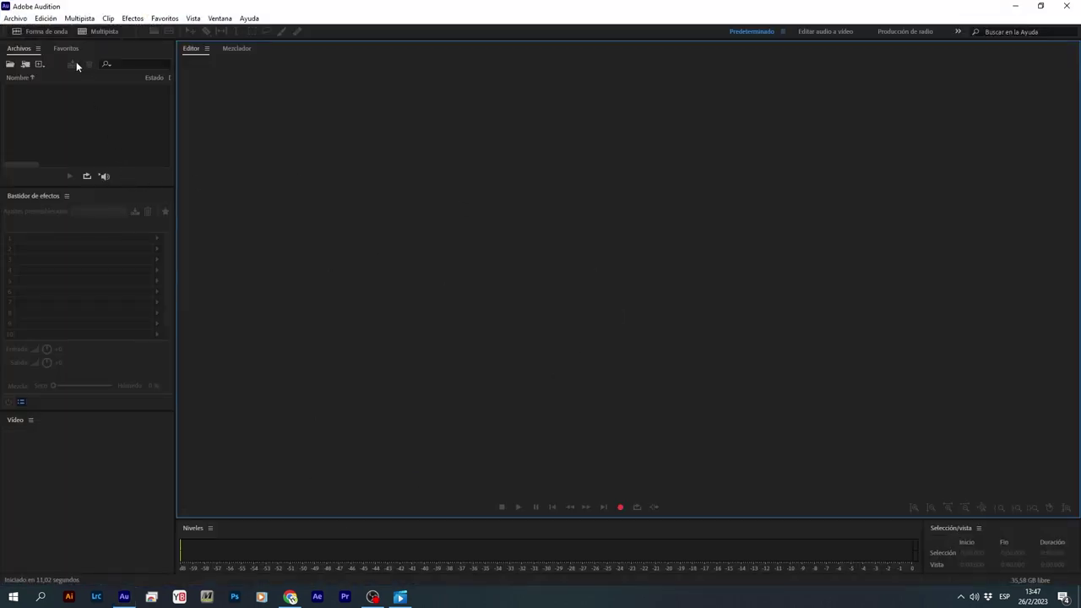
pyautogui.click(15, 18)
pyautogui.moveTo(194, 71)
pyautogui.click(279, 69)
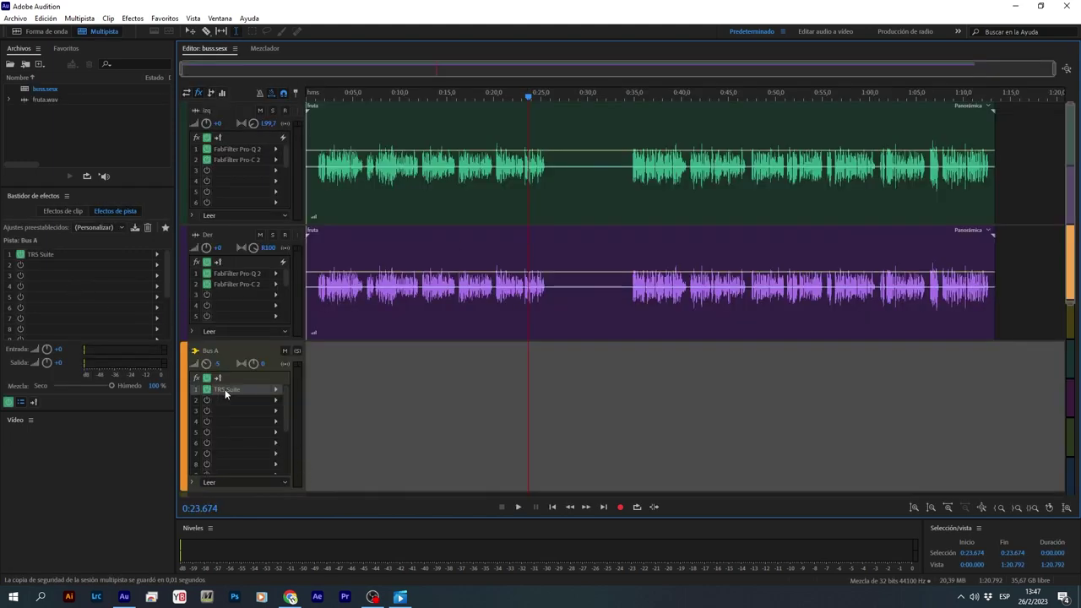
# - Delete TR5 Suite from Bus A and FabFilter Pro-C 2 from the Der and izq tracks
pyautogui.click(364, 393)
pyautogui.press('Delete')
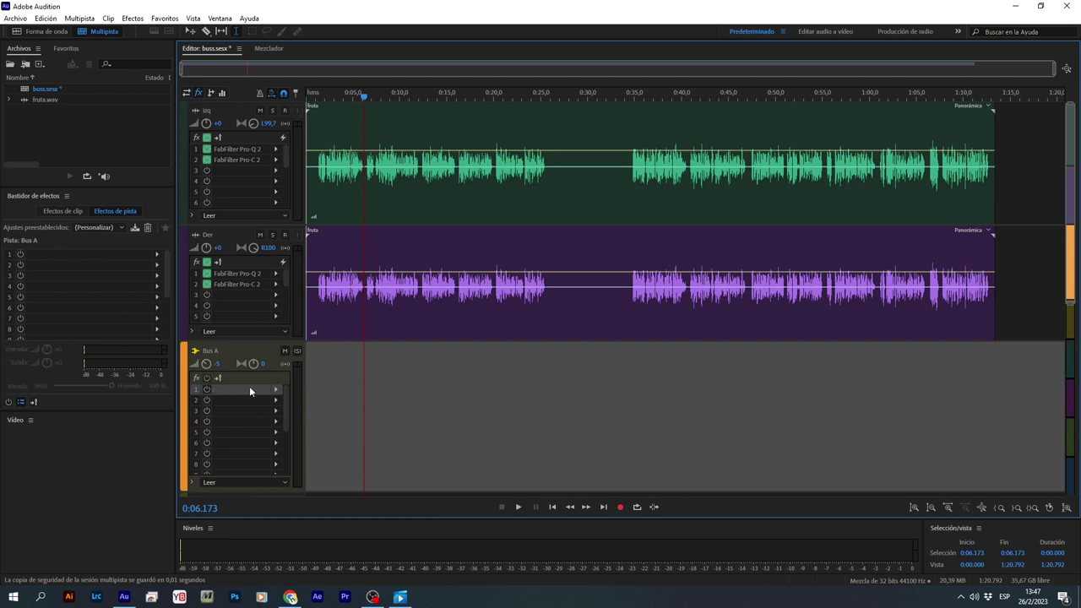
pyautogui.click(242, 282)
pyautogui.press('Delete')
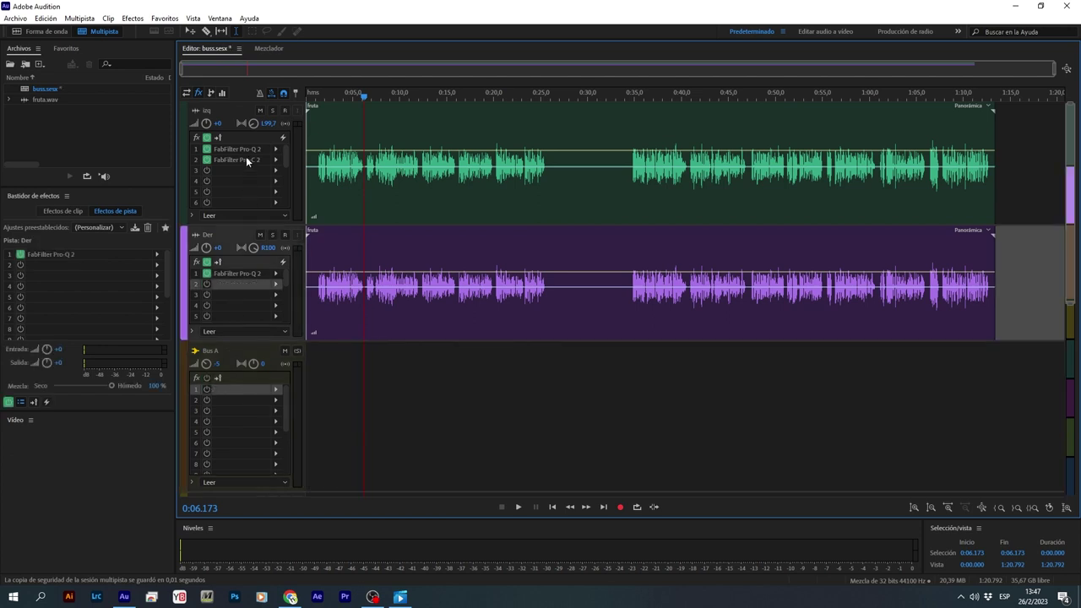
pyautogui.click(246, 158)
pyautogui.press('Delete')
# - Mix the complete session to a new file with FabFilter Pro-C 2 removed from the izq track as well
pyautogui.click(480, 399)
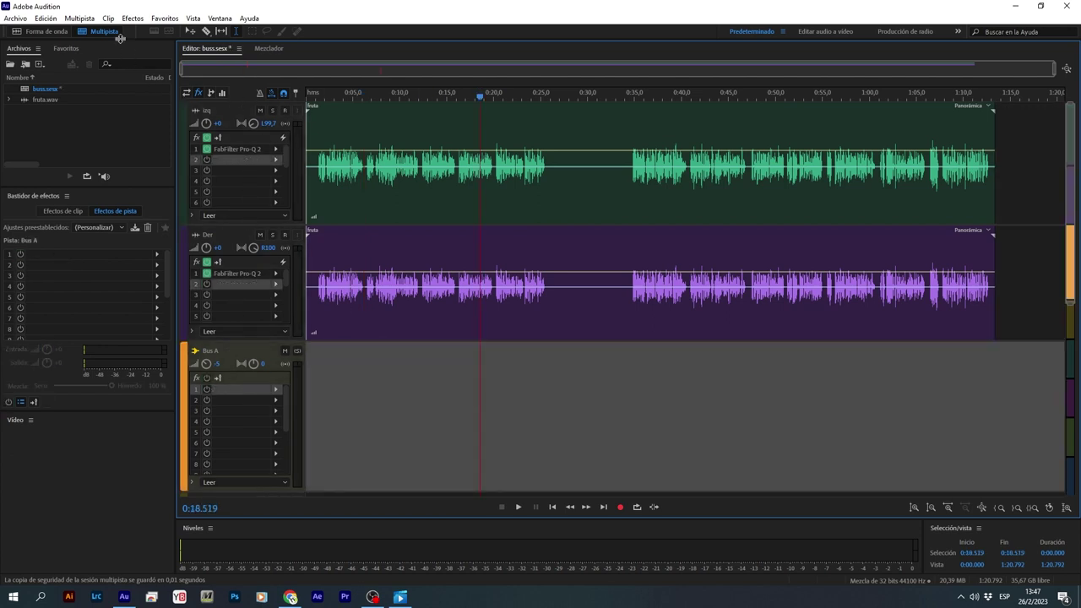
pyautogui.click(79, 18)
pyautogui.moveTo(152, 64)
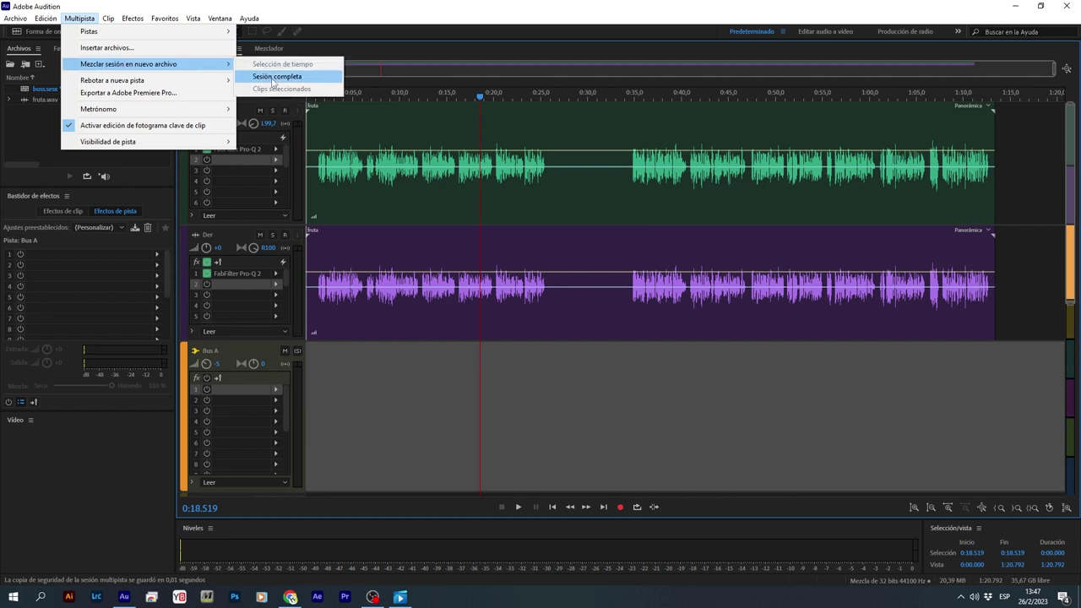
pyautogui.click(274, 77)
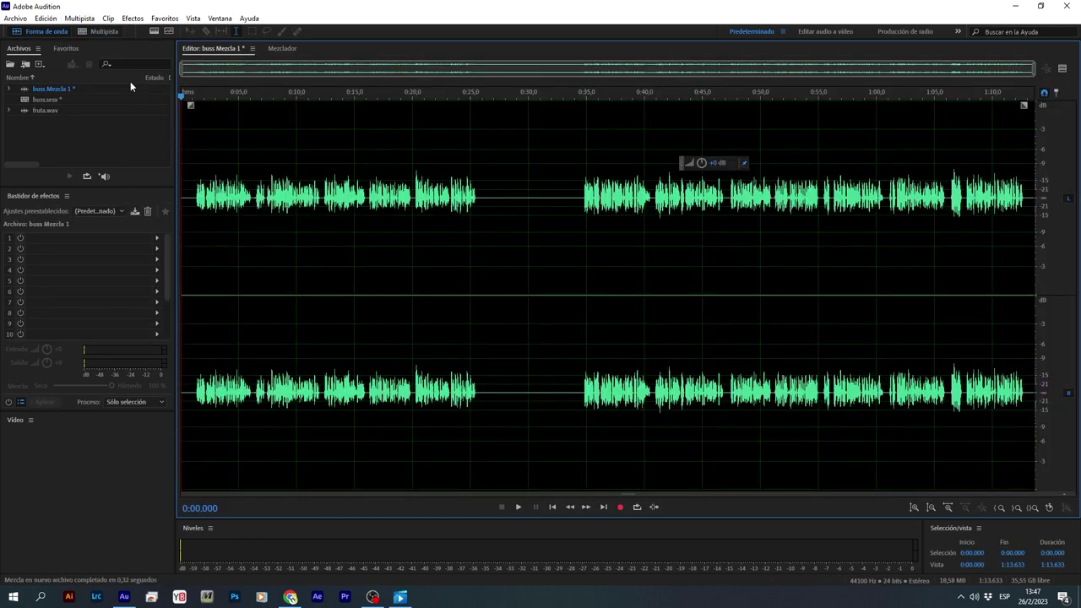
# - Return to the multitrack session, restore FabFilter Pro-C 2 on the izq and Der tracks, and mix the complete session to another new file
pyautogui.click(88, 33)
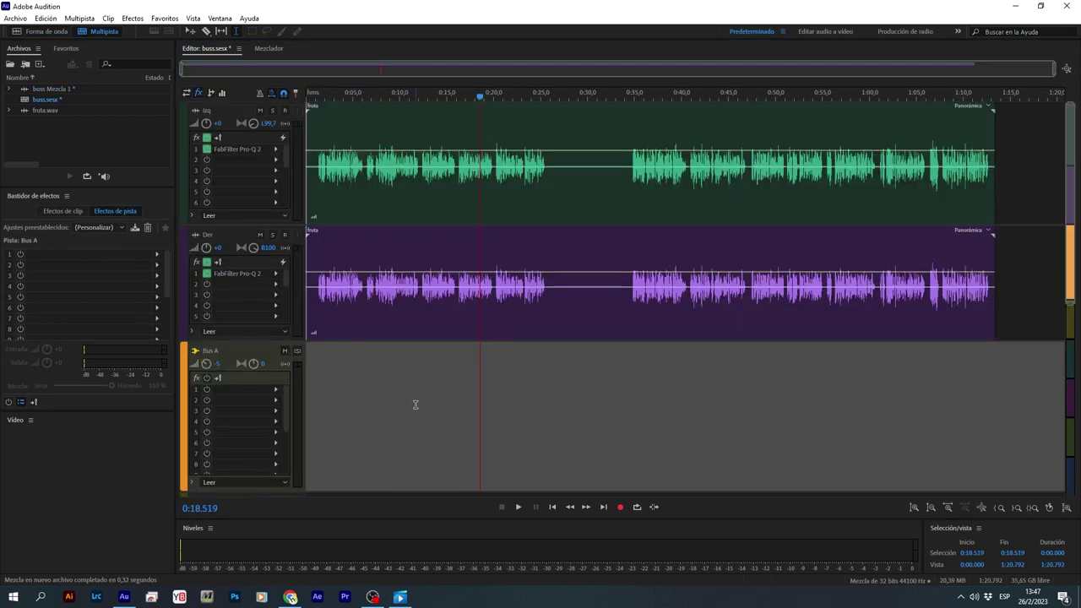
pyautogui.click(398, 321)
pyautogui.click(79, 18)
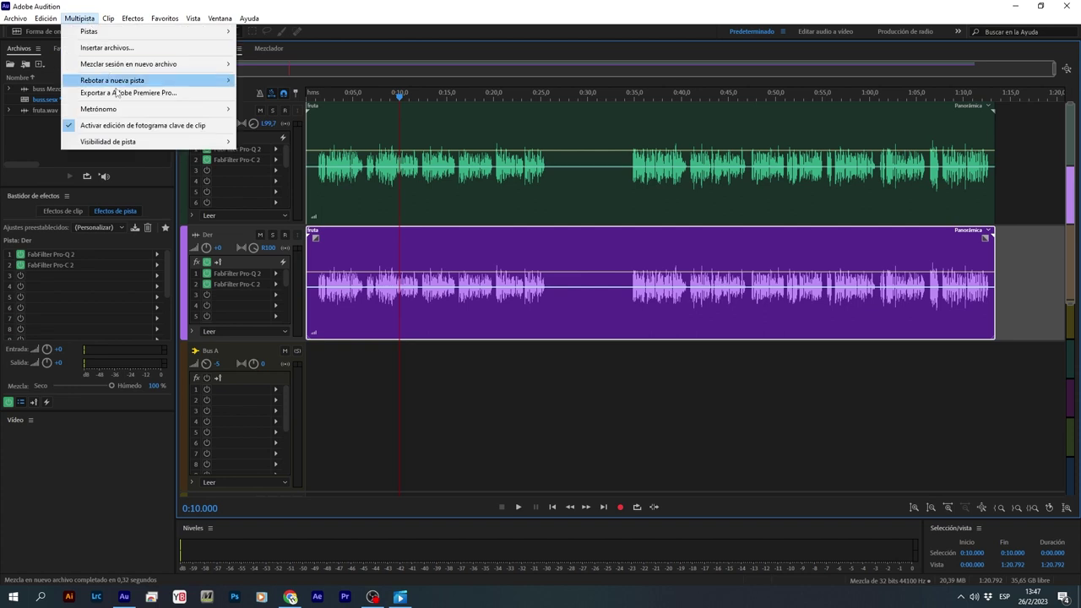
pyautogui.moveTo(127, 63)
pyautogui.click(275, 77)
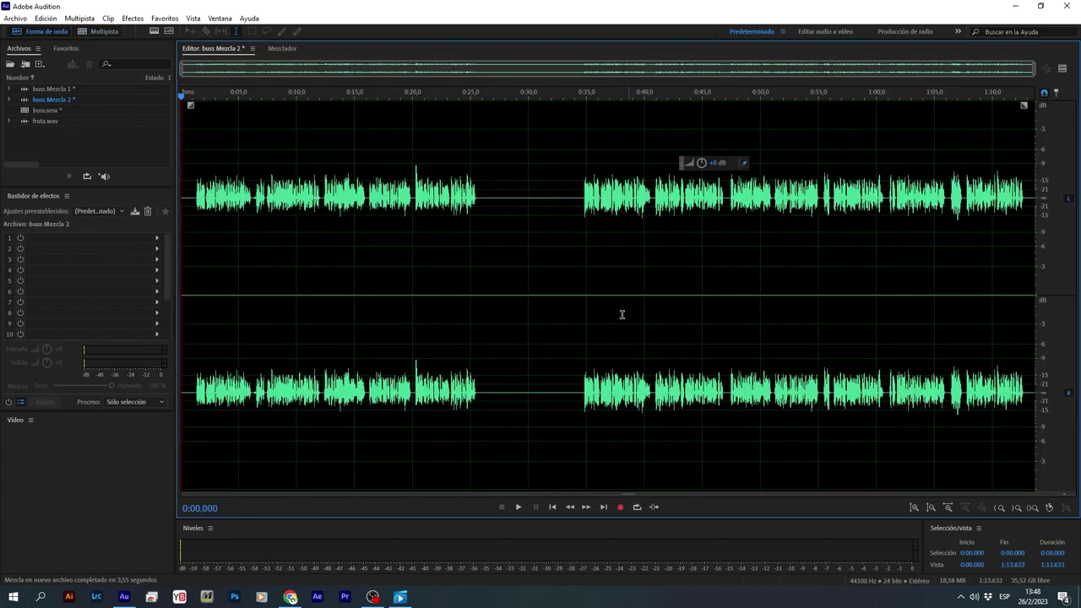
# - Play short passages of buss Mezcla 2 and of the original fruta.wav to compare their sound
pyautogui.click(200, 213)
pyautogui.press('space')
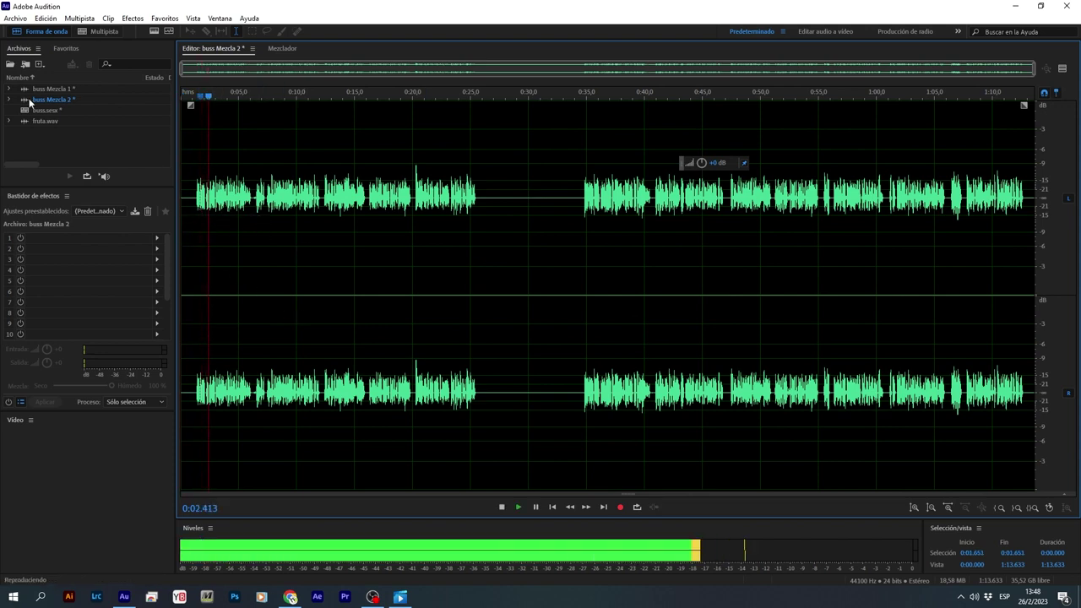
pyautogui.press('space')
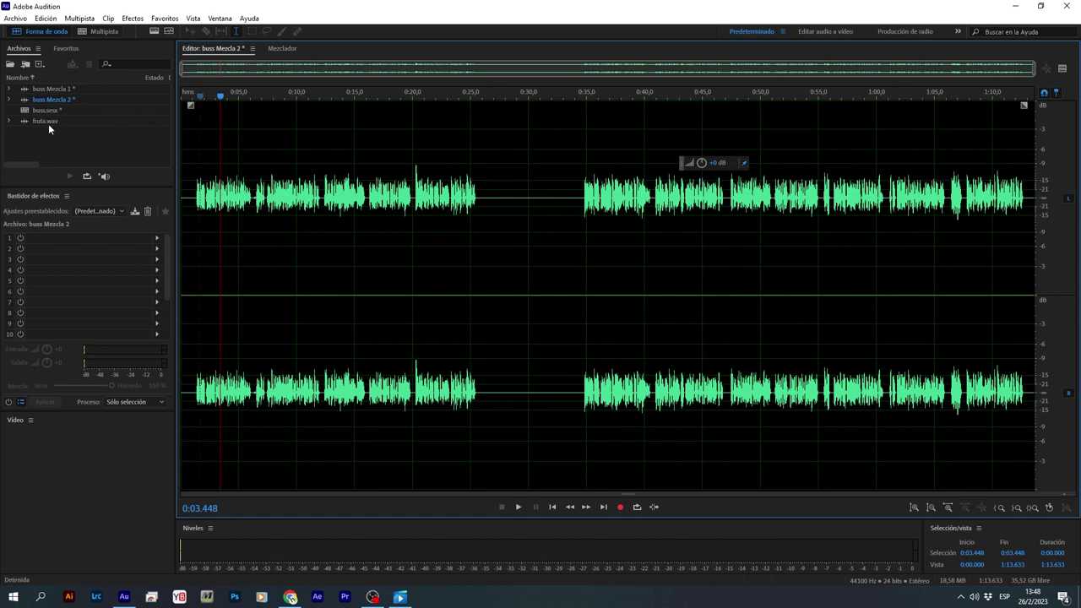
pyautogui.doubleClick(48, 121)
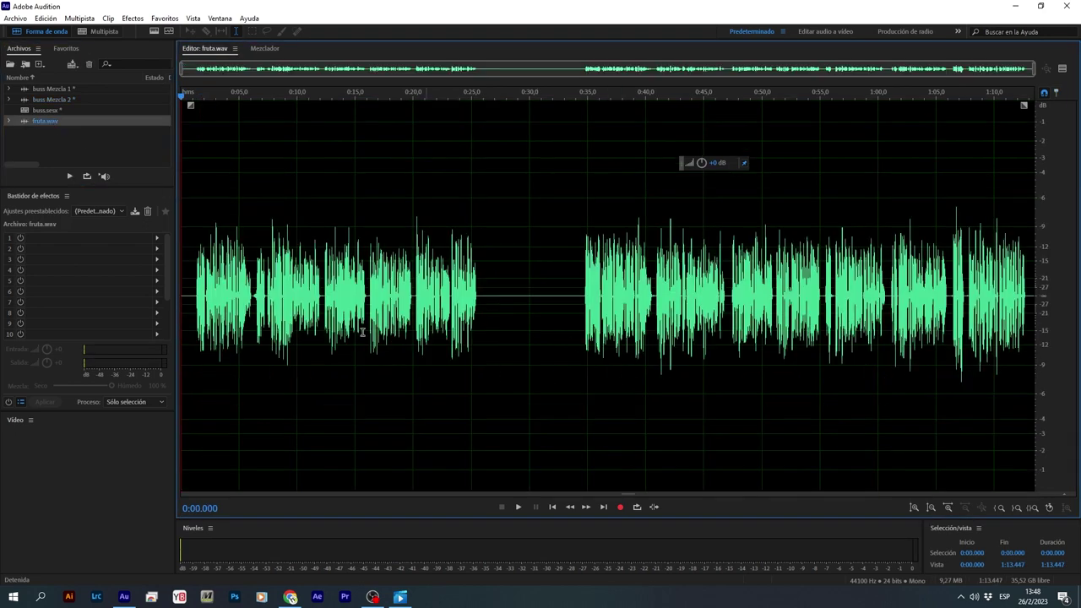
pyautogui.click(271, 298)
pyautogui.press('space')
pyautogui.press('space')
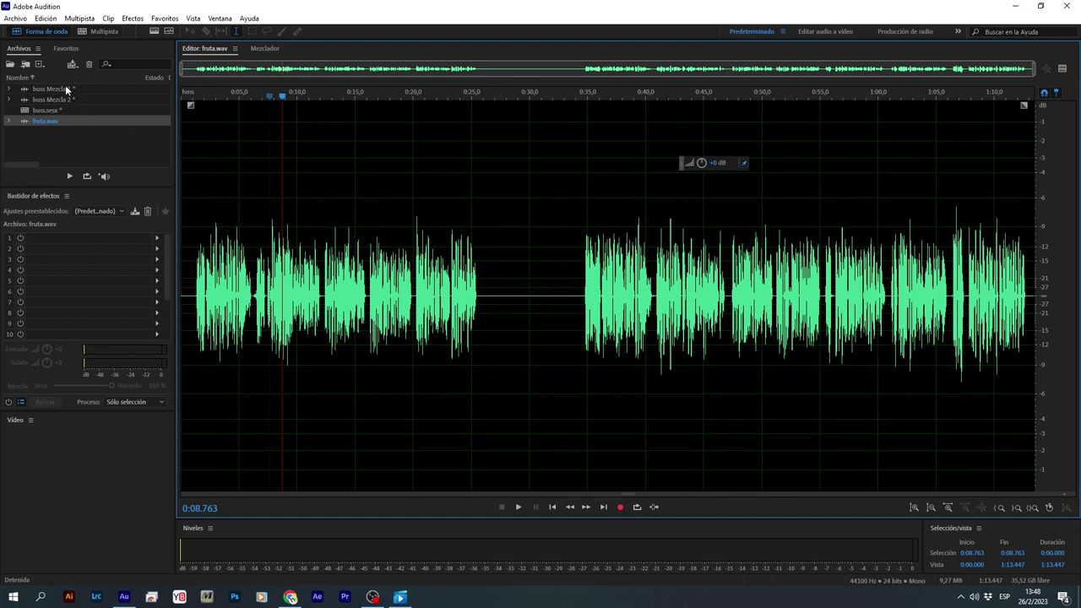
# - Return to the multitrack session and insert Procesamiento dinámico in the first effect slot of Bus A
pyautogui.click(100, 31)
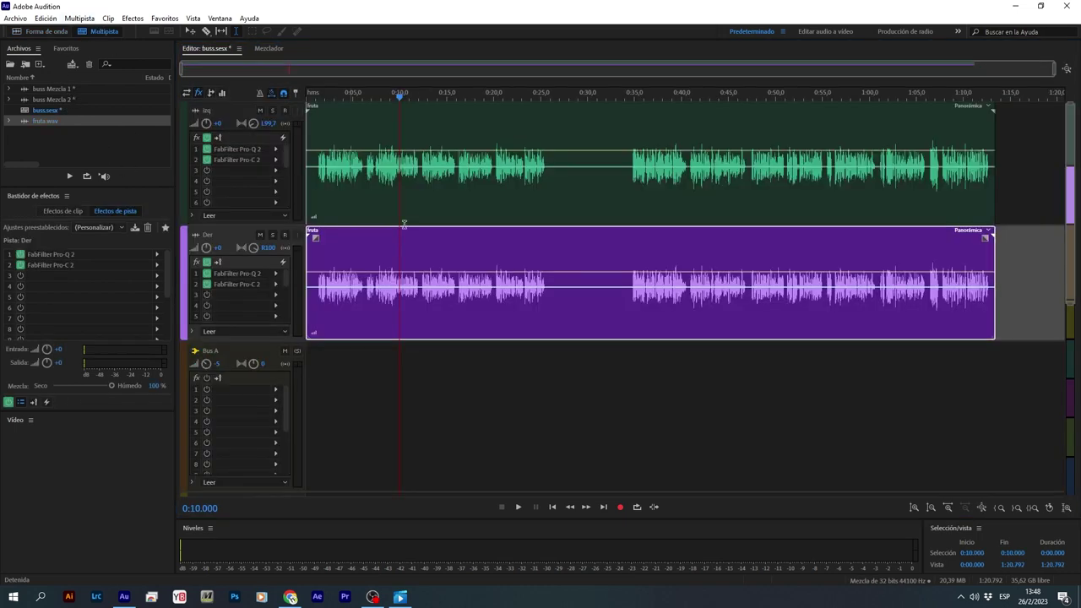
pyautogui.click(378, 389)
pyautogui.click(240, 284)
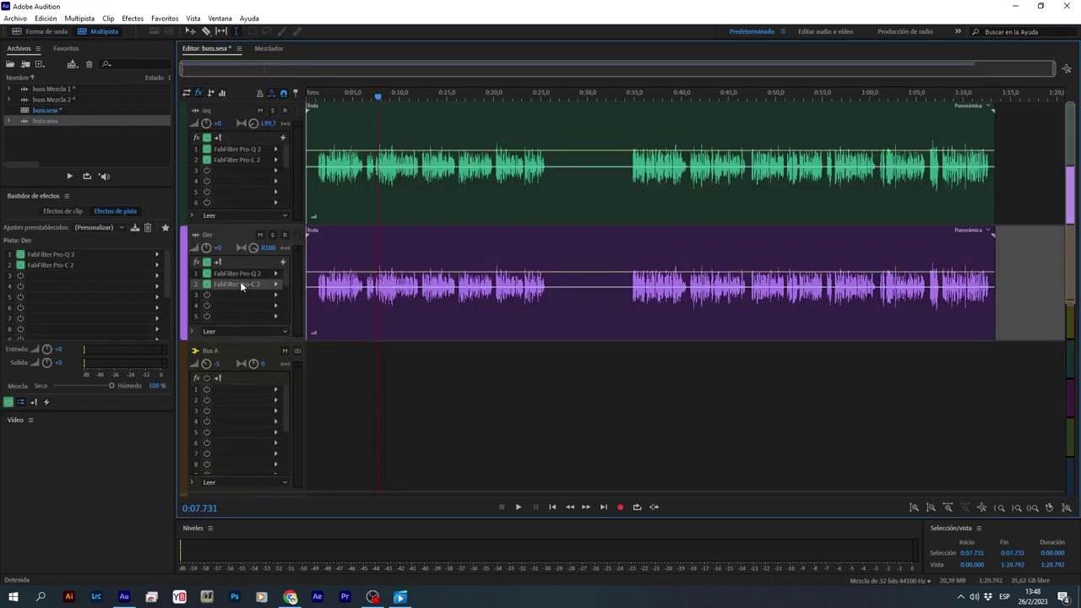
pyautogui.click(240, 389)
pyautogui.click(275, 389)
pyautogui.moveTo(396, 435)
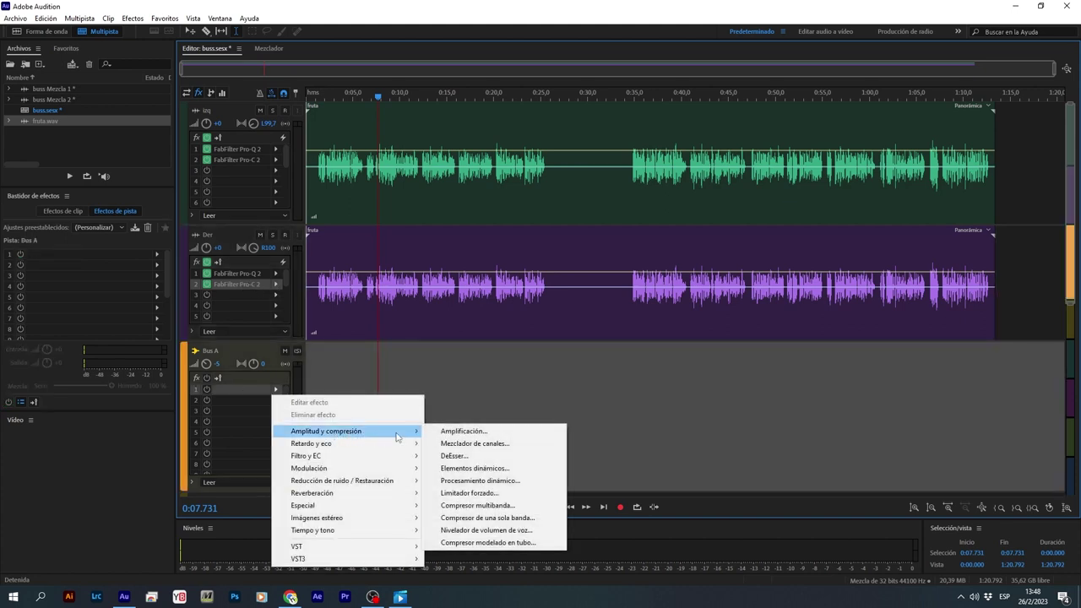
pyautogui.click(511, 481)
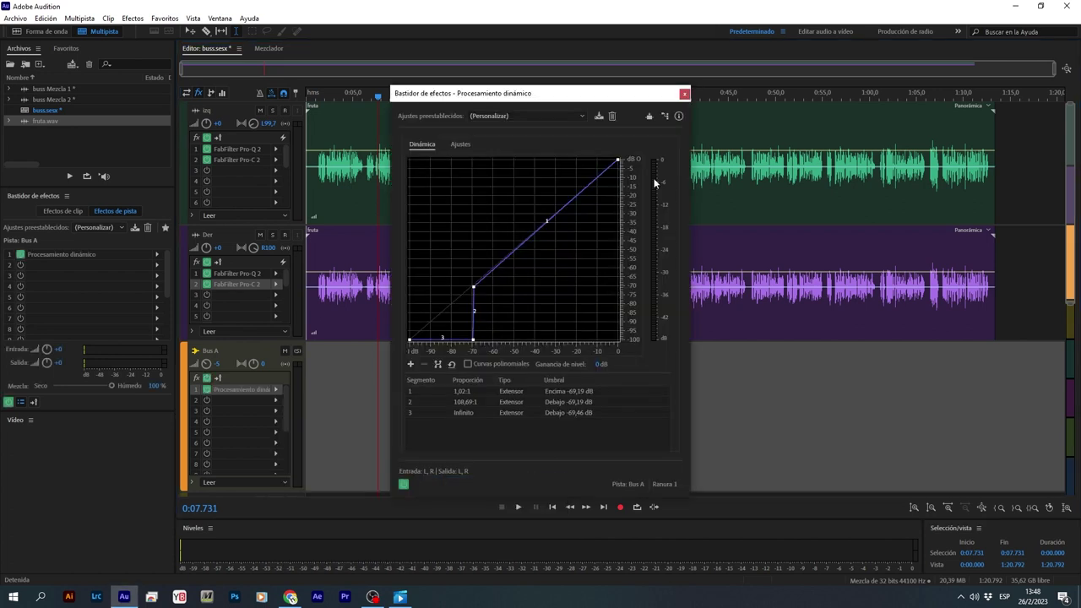
# - Replace the effect in Bus A's first slot with the single-band compressor and close its settings
pyautogui.click(277, 391)
pyautogui.moveTo(390, 493)
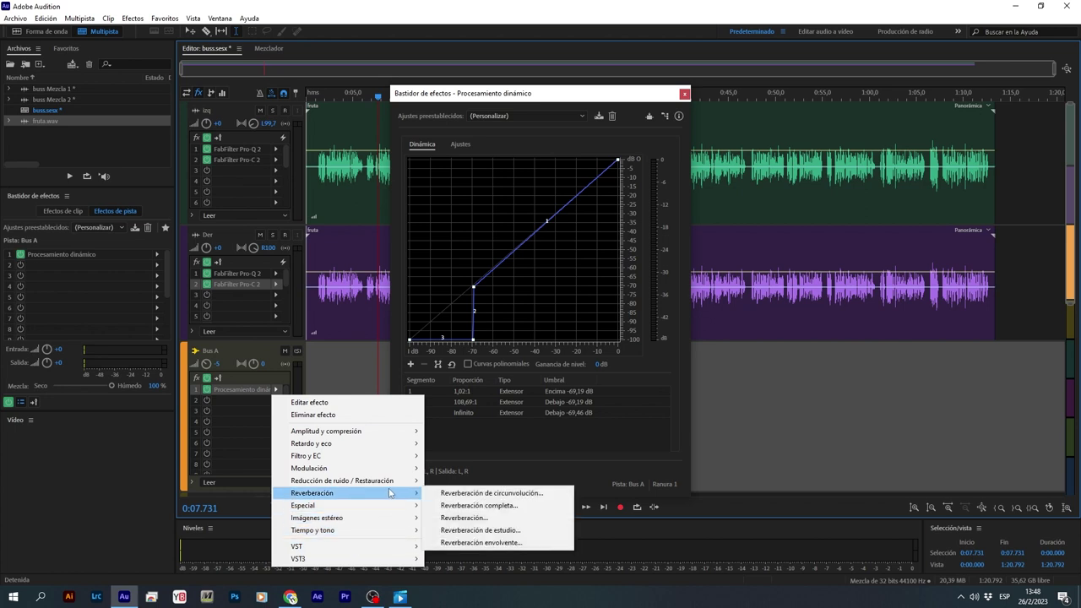
pyautogui.moveTo(410, 433)
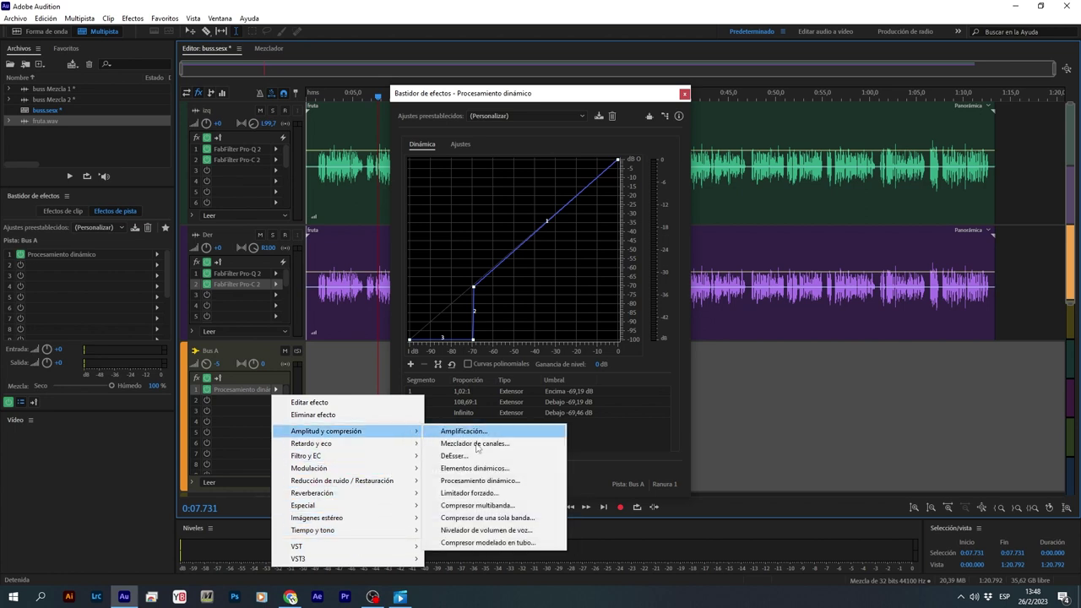
pyautogui.click(530, 518)
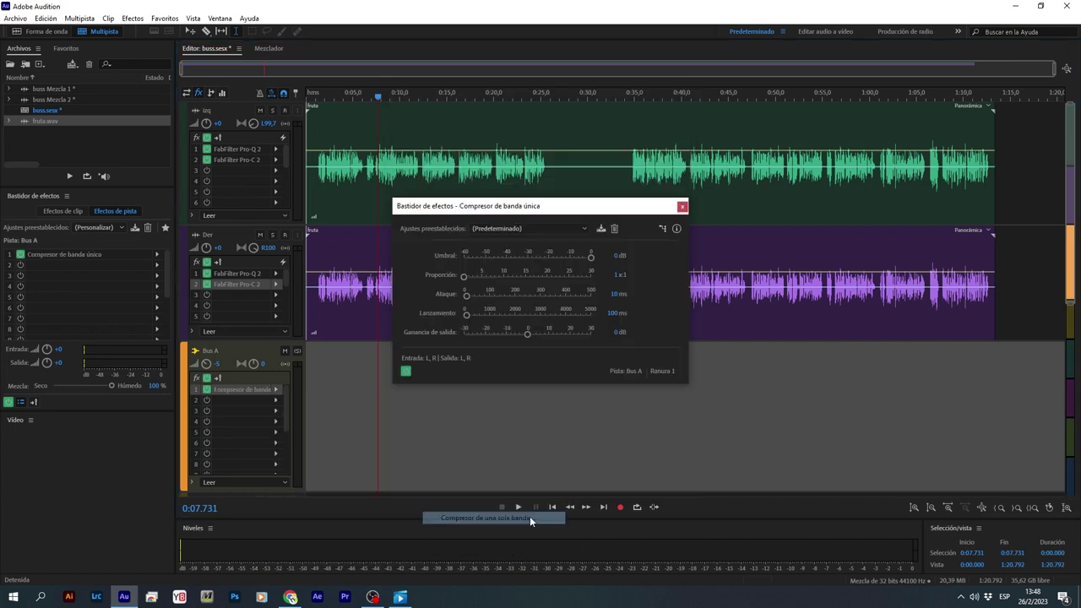
pyautogui.click(682, 206)
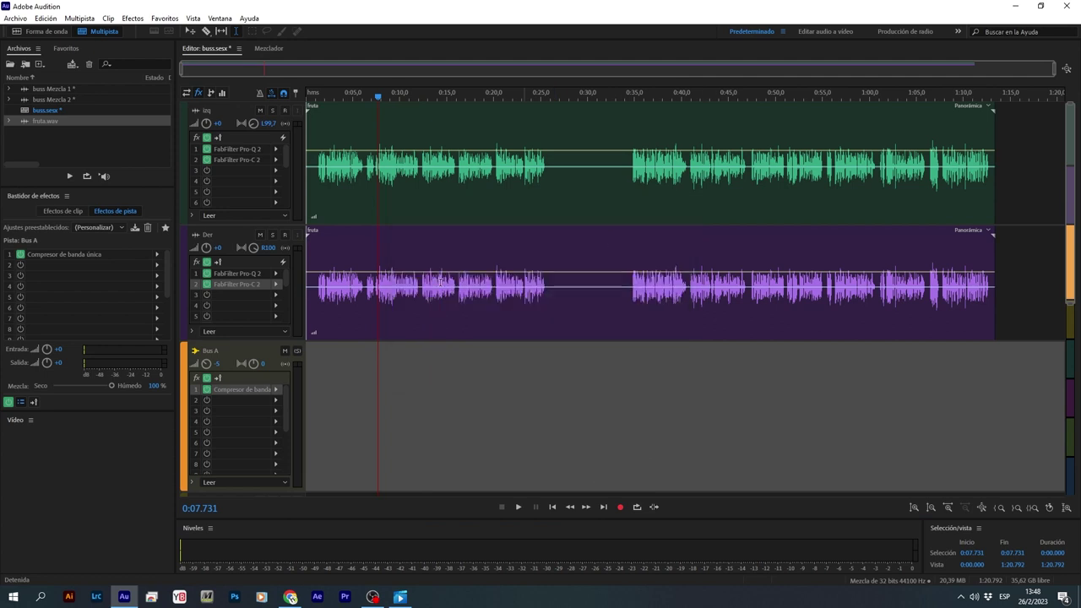
# - Replace the single-band compressor on Bus A with Compresor multibanda, leaving its settings as loaded
pyautogui.click(276, 393)
pyautogui.moveTo(402, 433)
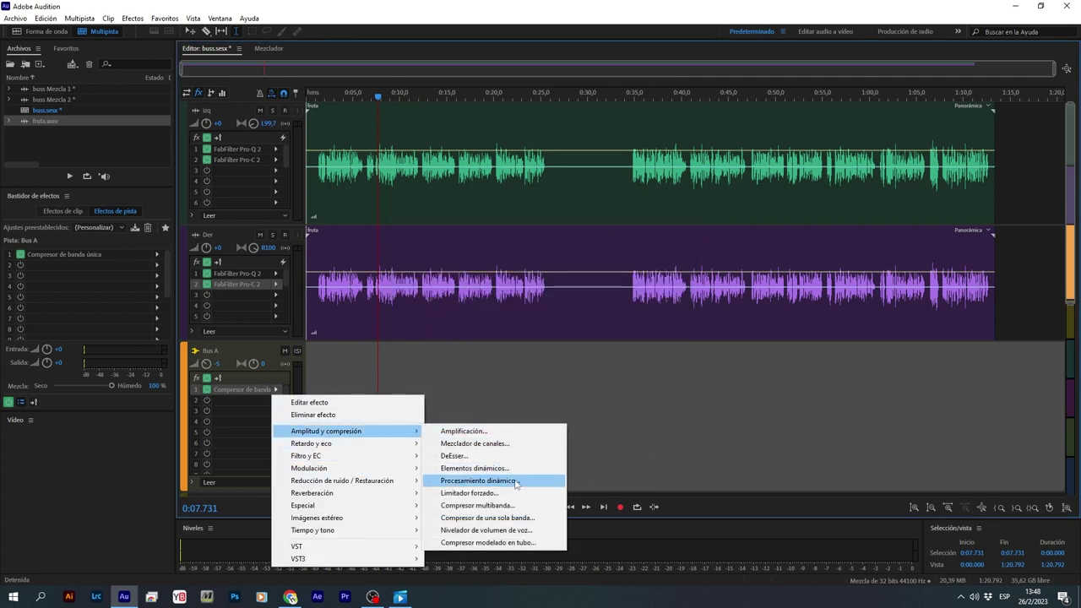
pyautogui.click(529, 506)
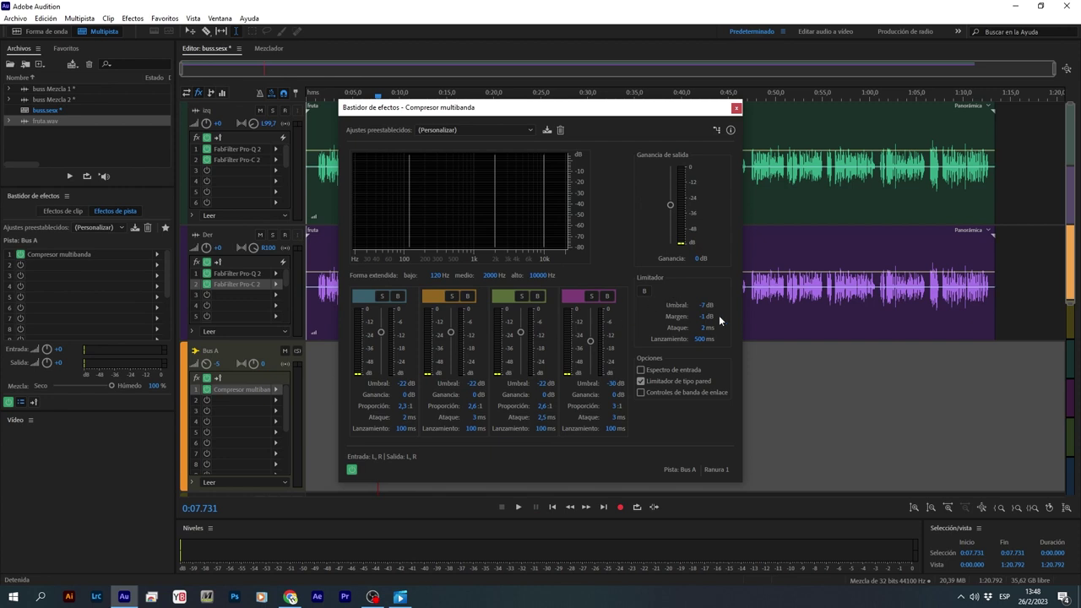
pyautogui.click(735, 108)
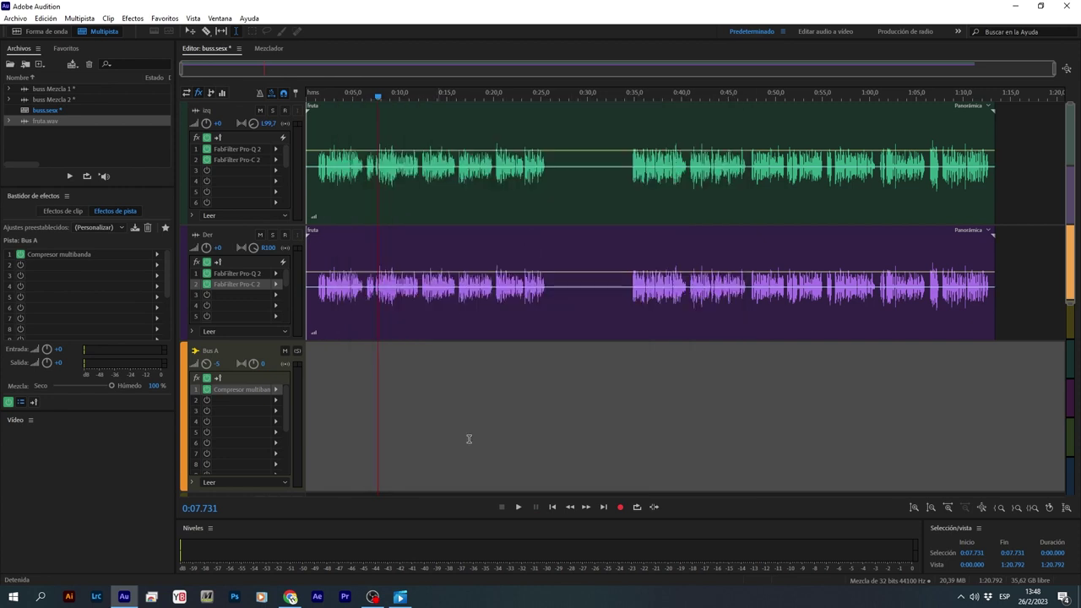
# - Mix the complete session, including the multiband compressor on Bus A, to a new file
pyautogui.click(85, 18)
pyautogui.moveTo(156, 64)
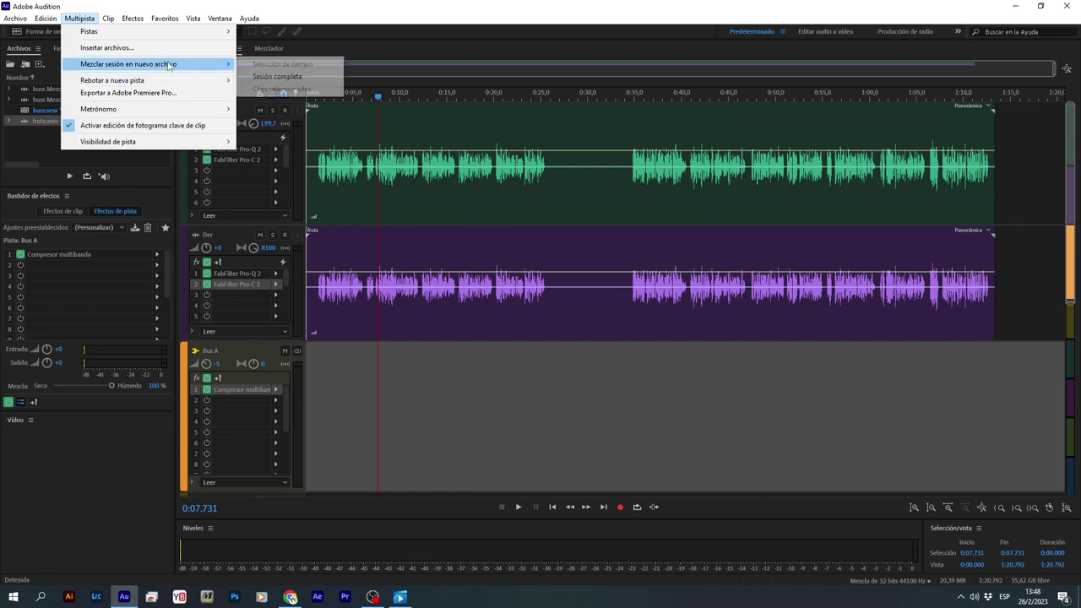
pyautogui.click(277, 76)
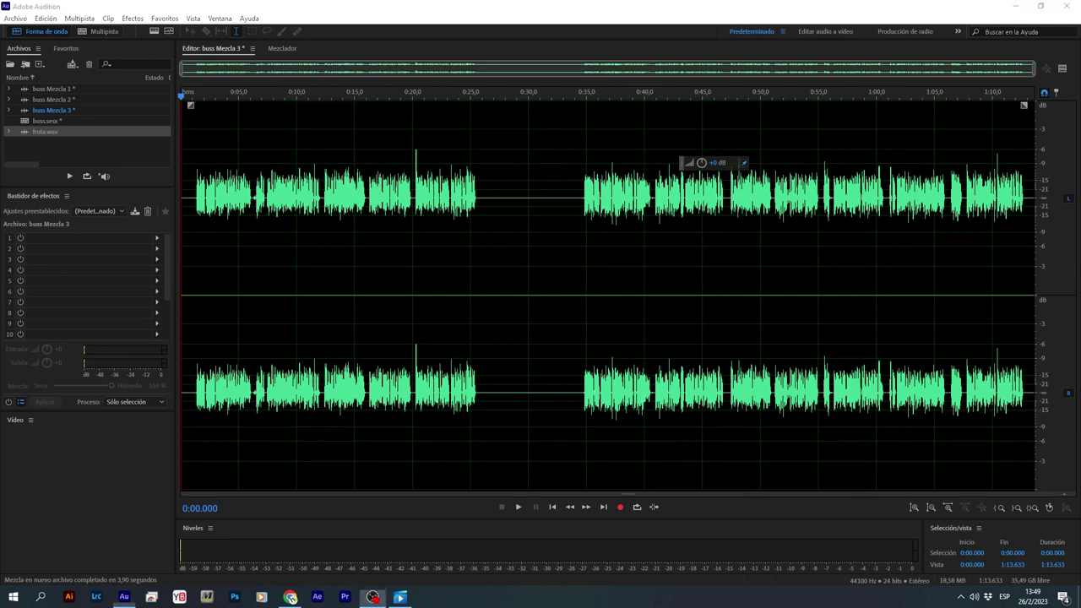
# - Play the beginning of the buss Mezcla 3 mixdown from about 0:01
pyautogui.click(203, 208)
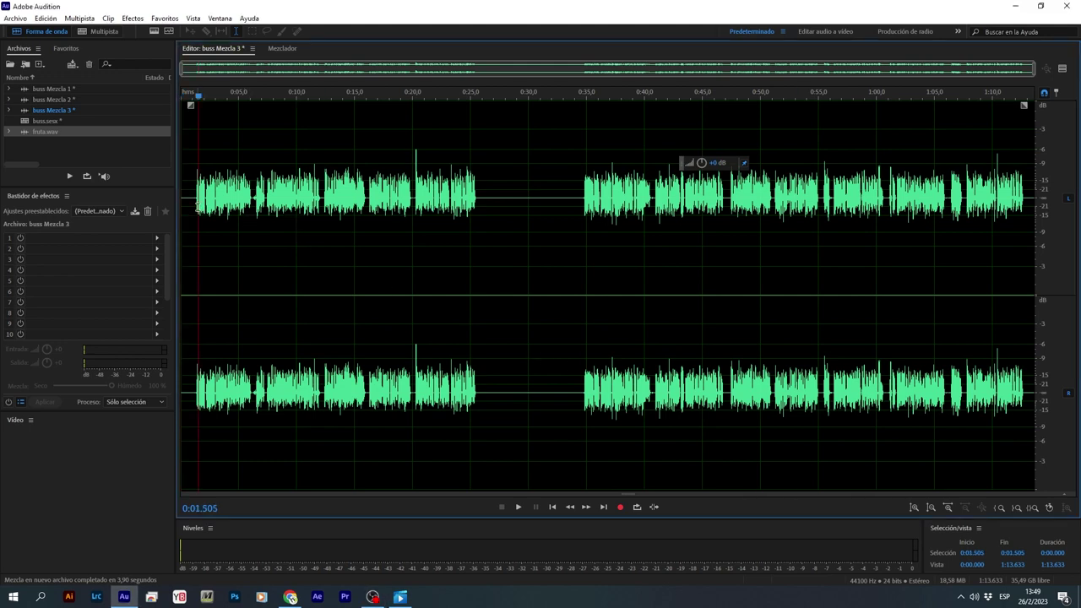
pyautogui.click(193, 229)
pyautogui.press('space')
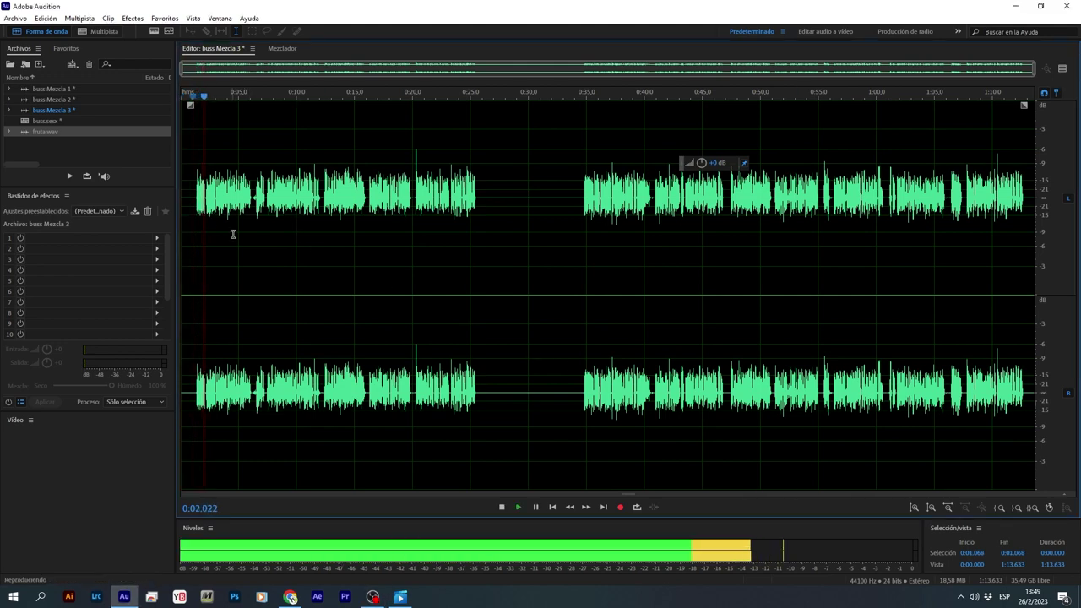
pyautogui.press('space')
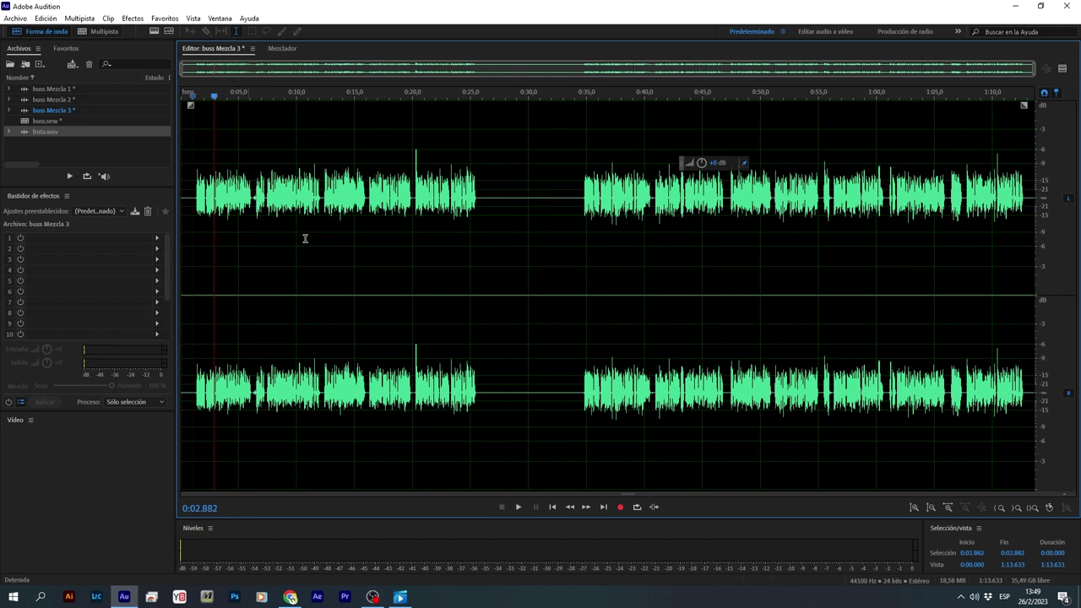
# - Convert buss Mezcla 3 to mono and amplify the whole waveform
pyautogui.click(165, 18)
pyautogui.click(210, 82)
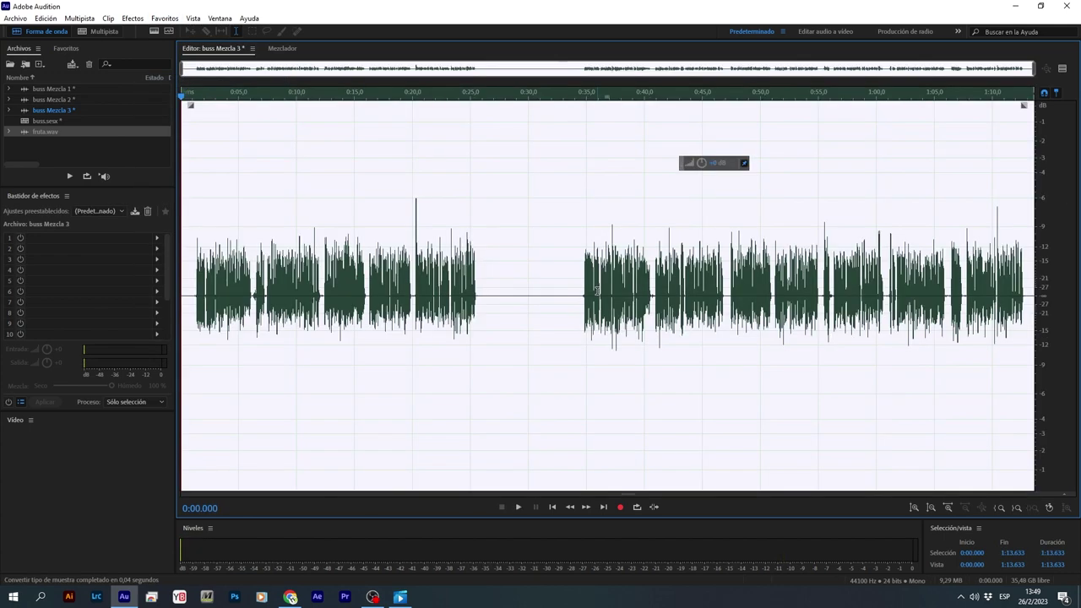
pyautogui.moveTo(701, 163); pyautogui.dragTo(702, 162)
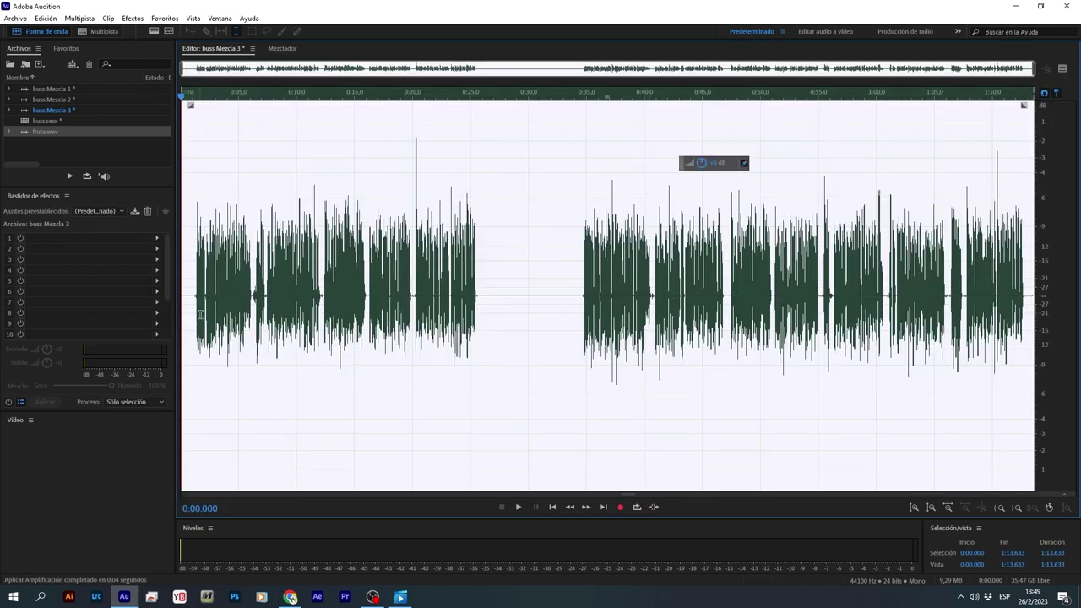
# - Listen to the opening of the amplified mono mixdown
pyautogui.click(200, 313)
pyautogui.press('space')
pyautogui.press('space')
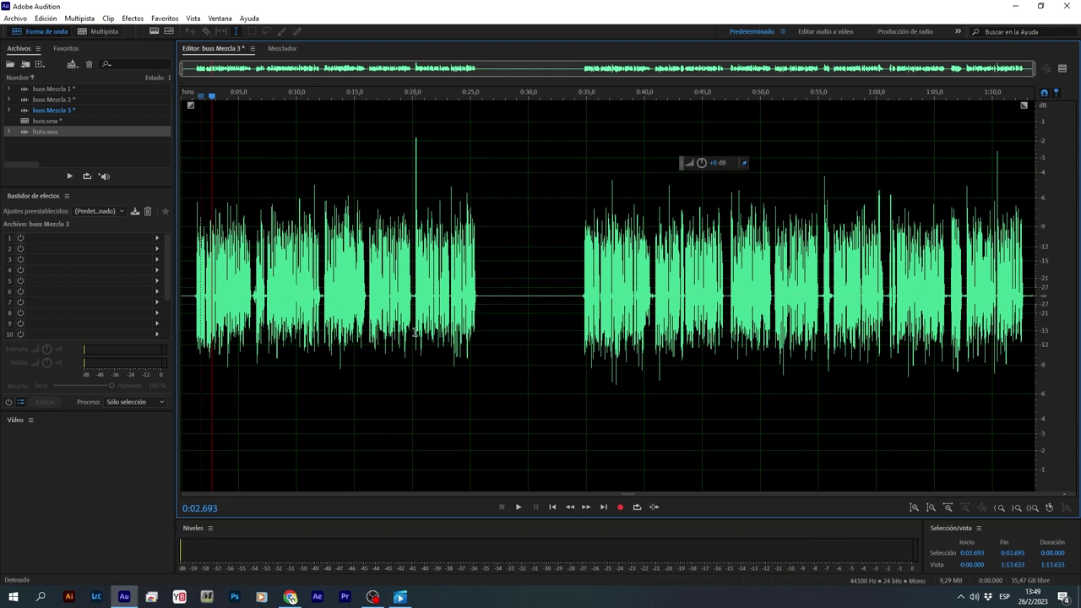
# - Open fruta.wav in the waveform editor and load the pan diario effects rack preset
pyautogui.doubleClick(49, 131)
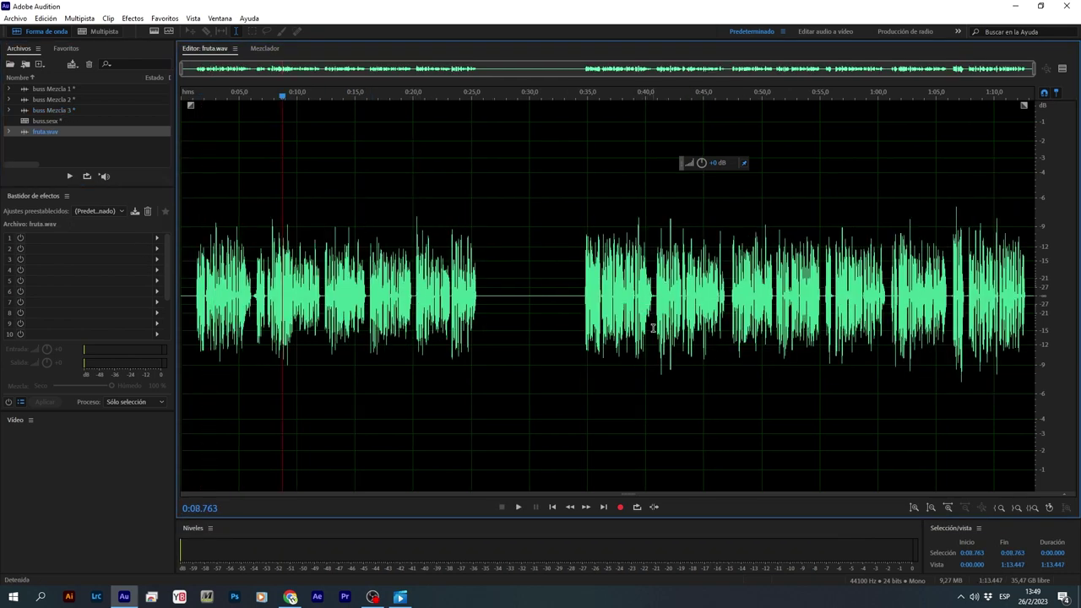
pyautogui.click(98, 211)
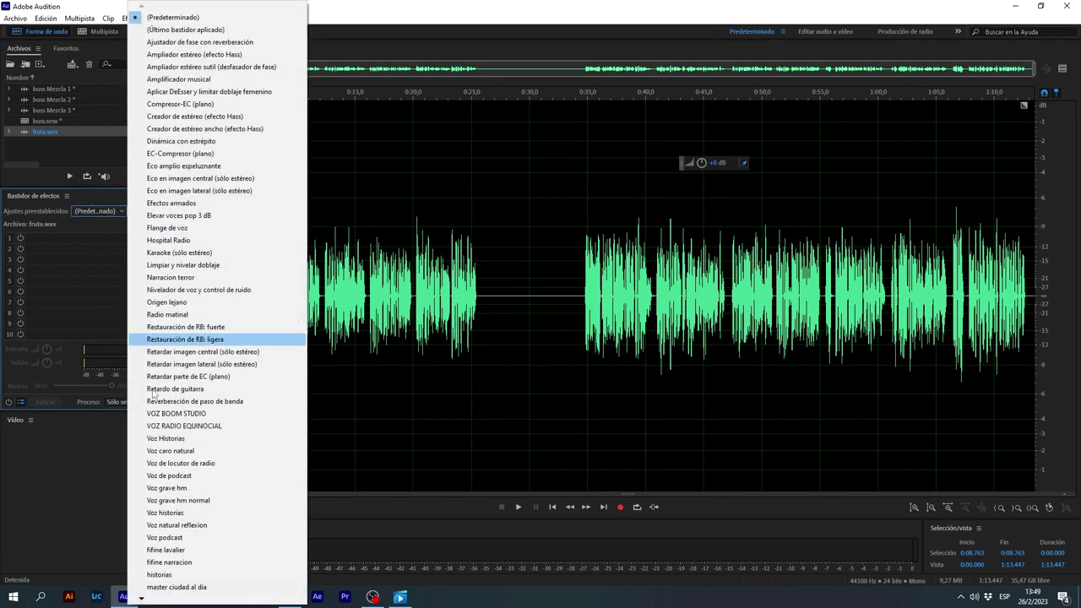
pyautogui.moveTo(143, 598)
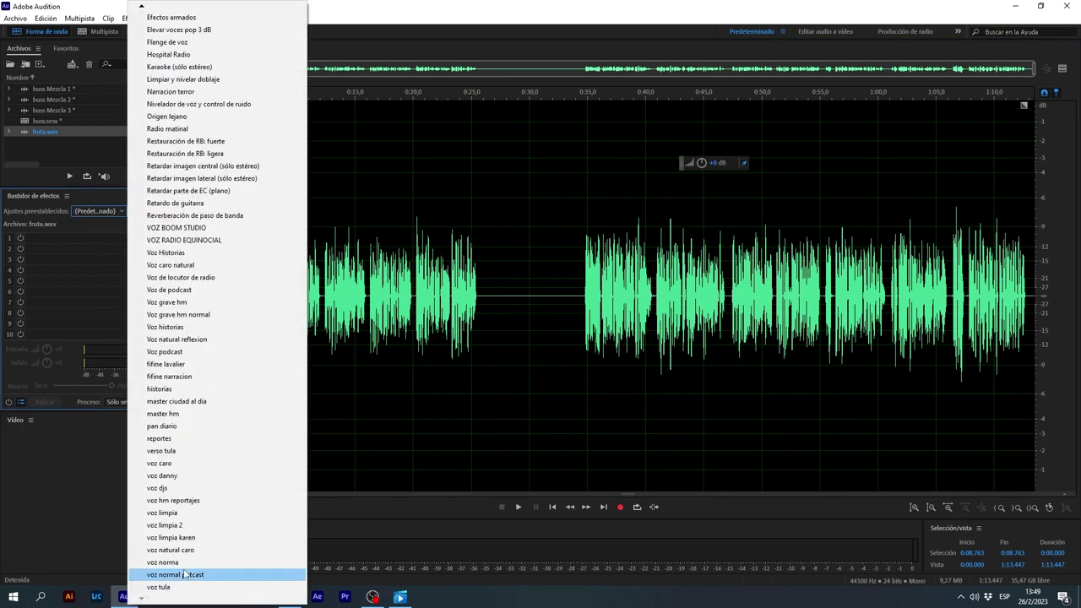
pyautogui.click(205, 426)
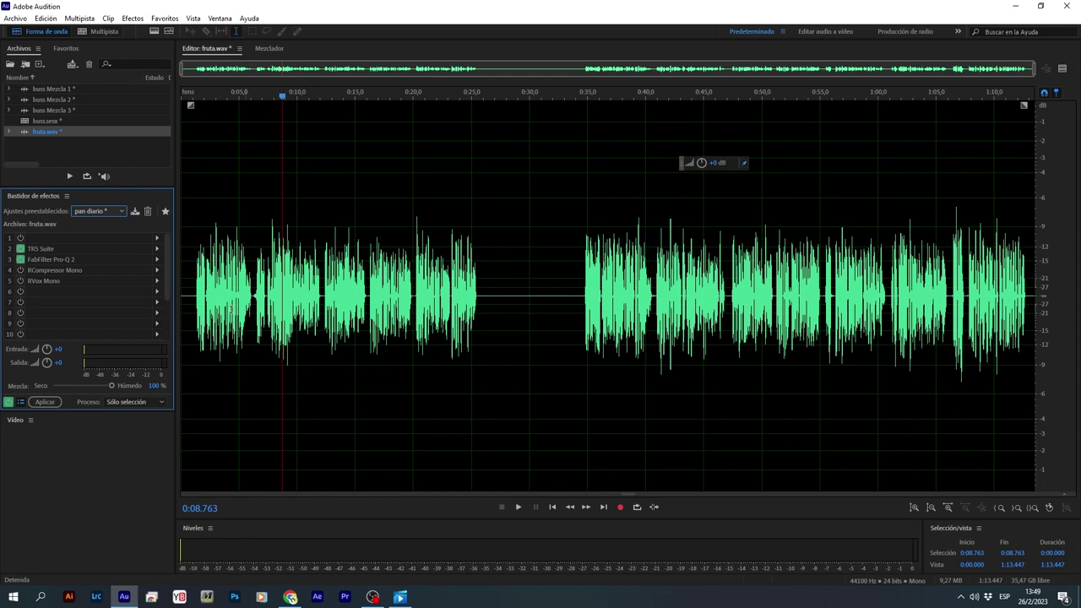
# - Copy about 3.9 seconds of silence from 0:28.4 in fruta.wav and paste it at the beginning of the file
pyautogui.moveTo(510, 312); pyautogui.dragTo(557, 349)
pyautogui.hotkey('ctrl', 'c')
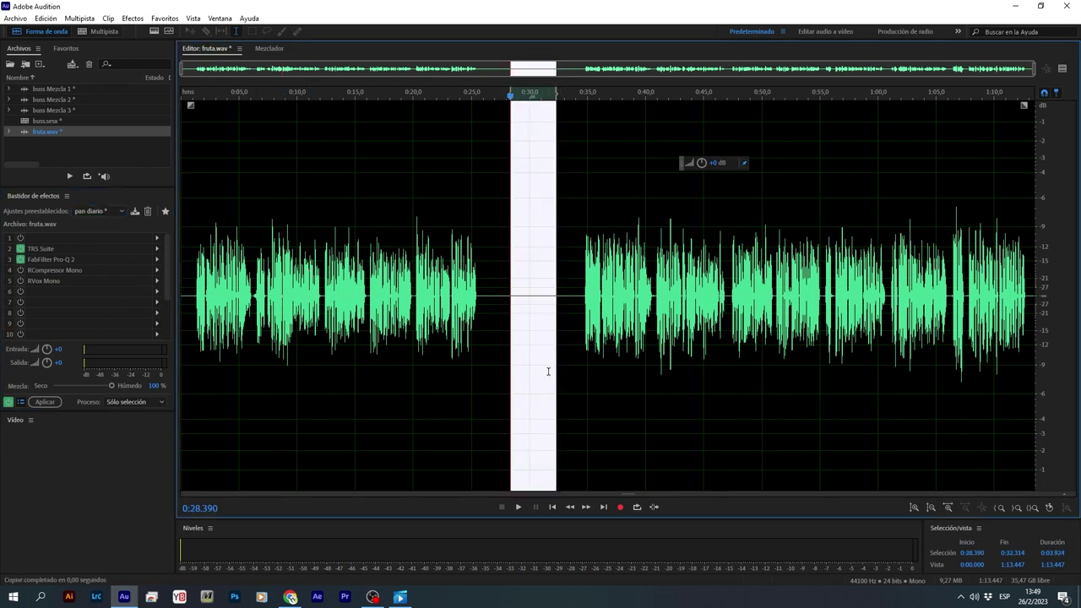
pyautogui.click(549, 370)
pyautogui.hotkey('ctrl', 'v')
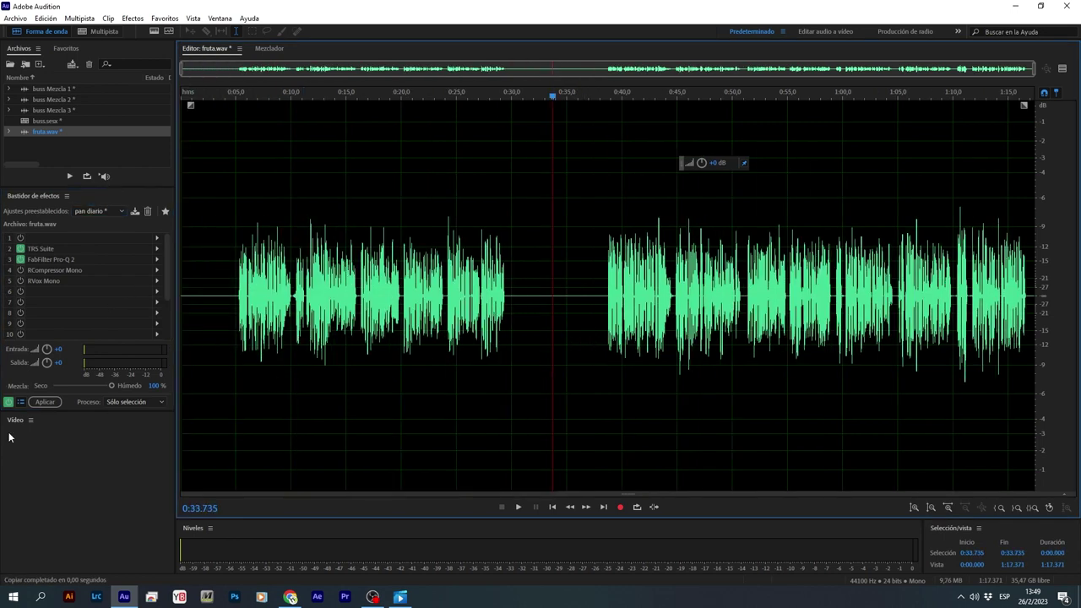
# - Try the loaded effects rack on all of fruta.wav, listen from about 0:05, and undo it
pyautogui.click(45, 402)
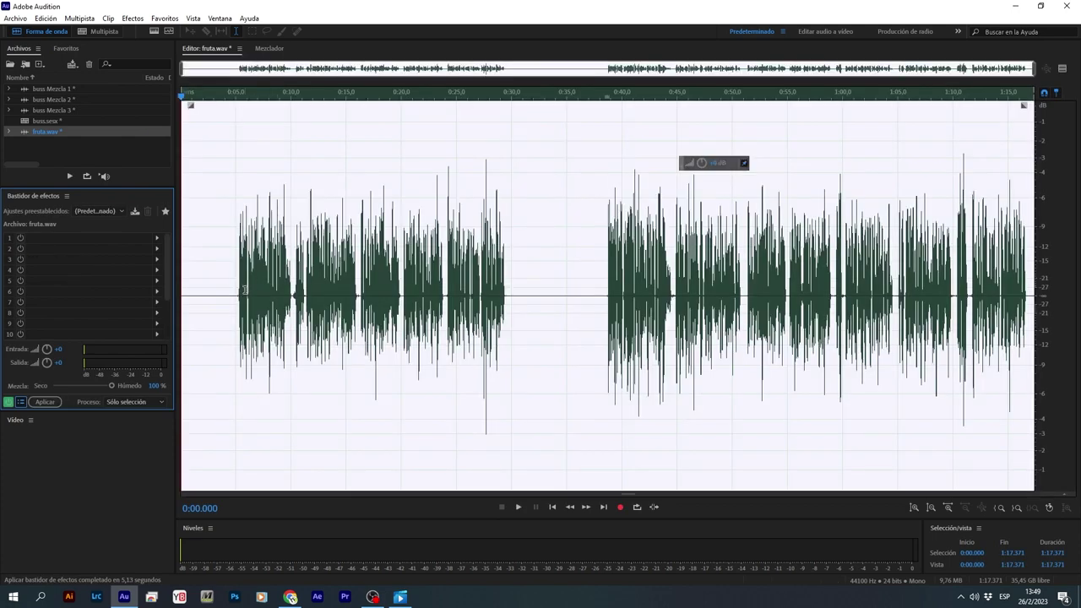
pyautogui.click(235, 291)
pyautogui.press('space')
pyautogui.press('space')
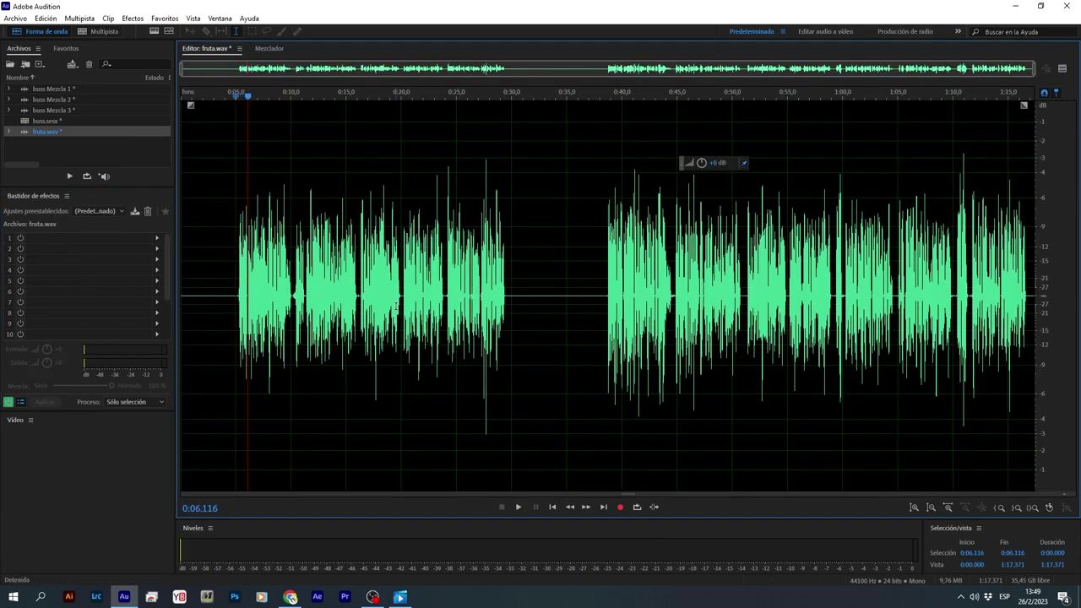
pyautogui.hotkey('ctrl', 'z')
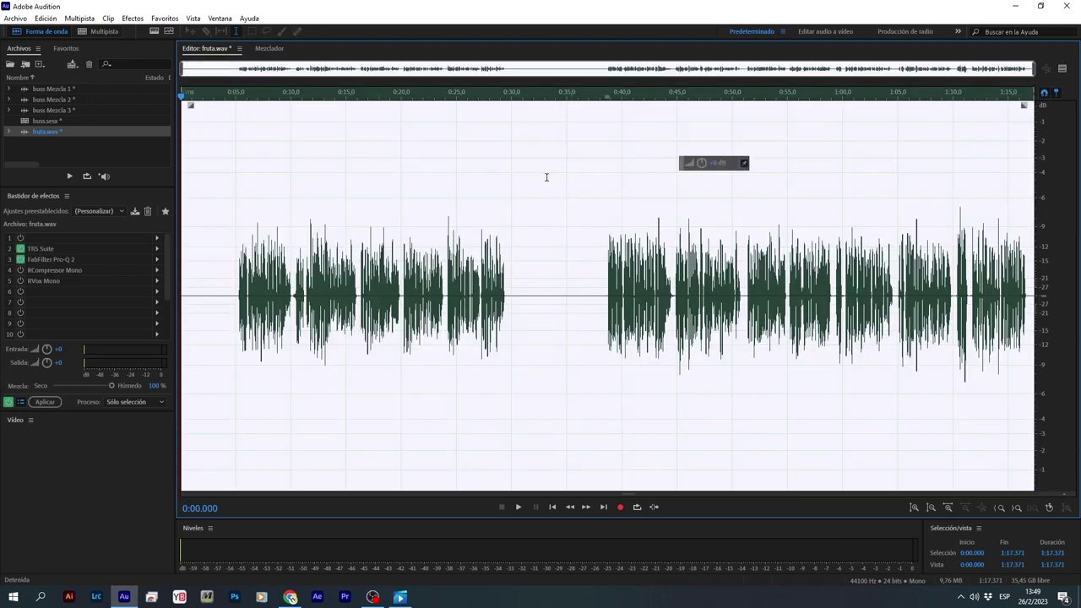
# - Return to the buss.sesx multitrack session and place the playhead at about 0:13.4
pyautogui.click(104, 31)
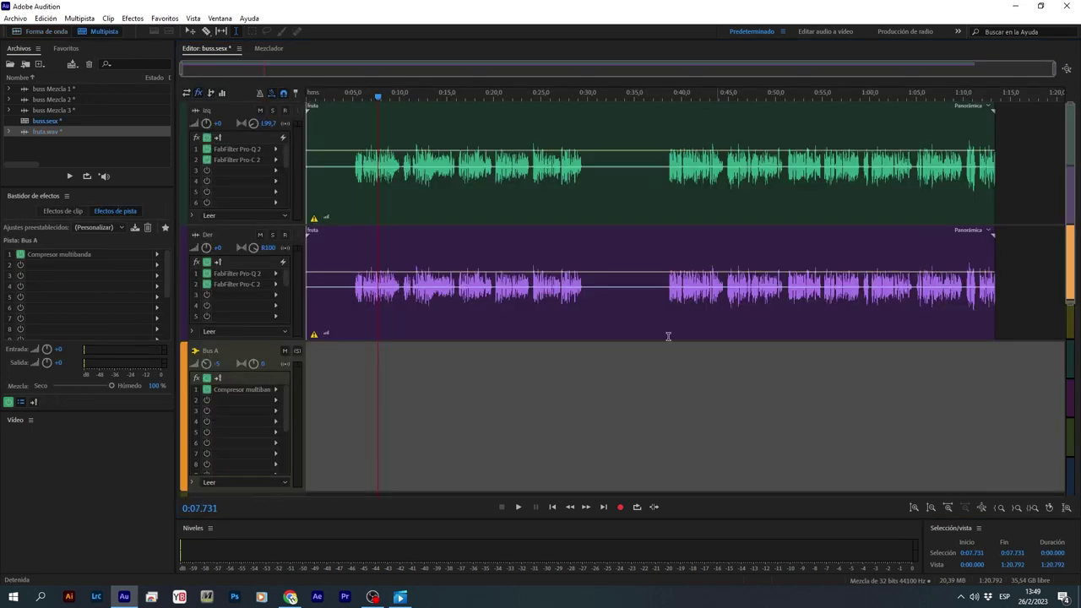
pyautogui.click(432, 394)
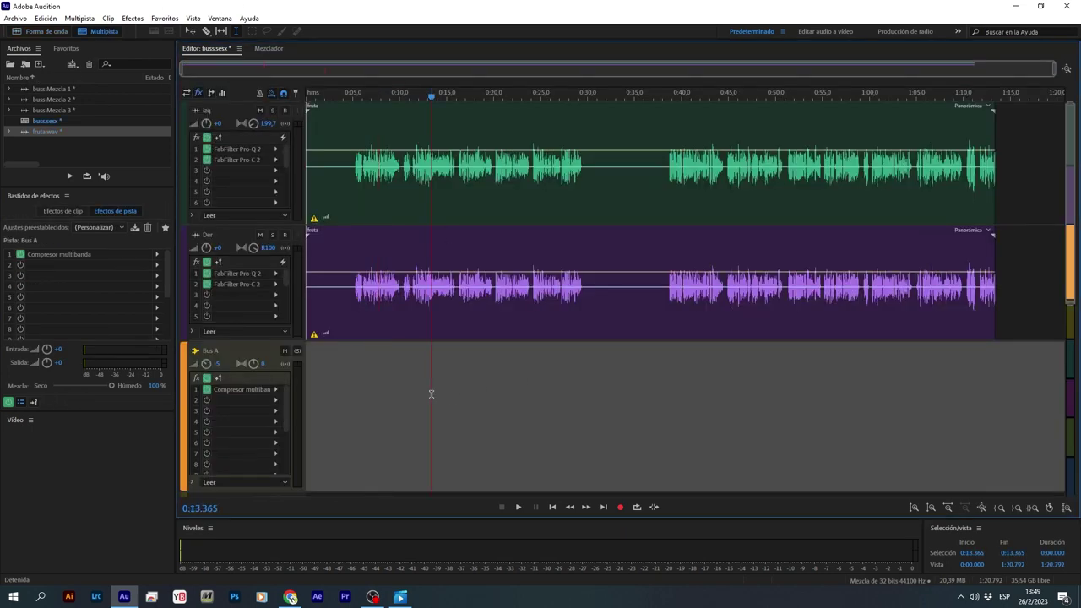